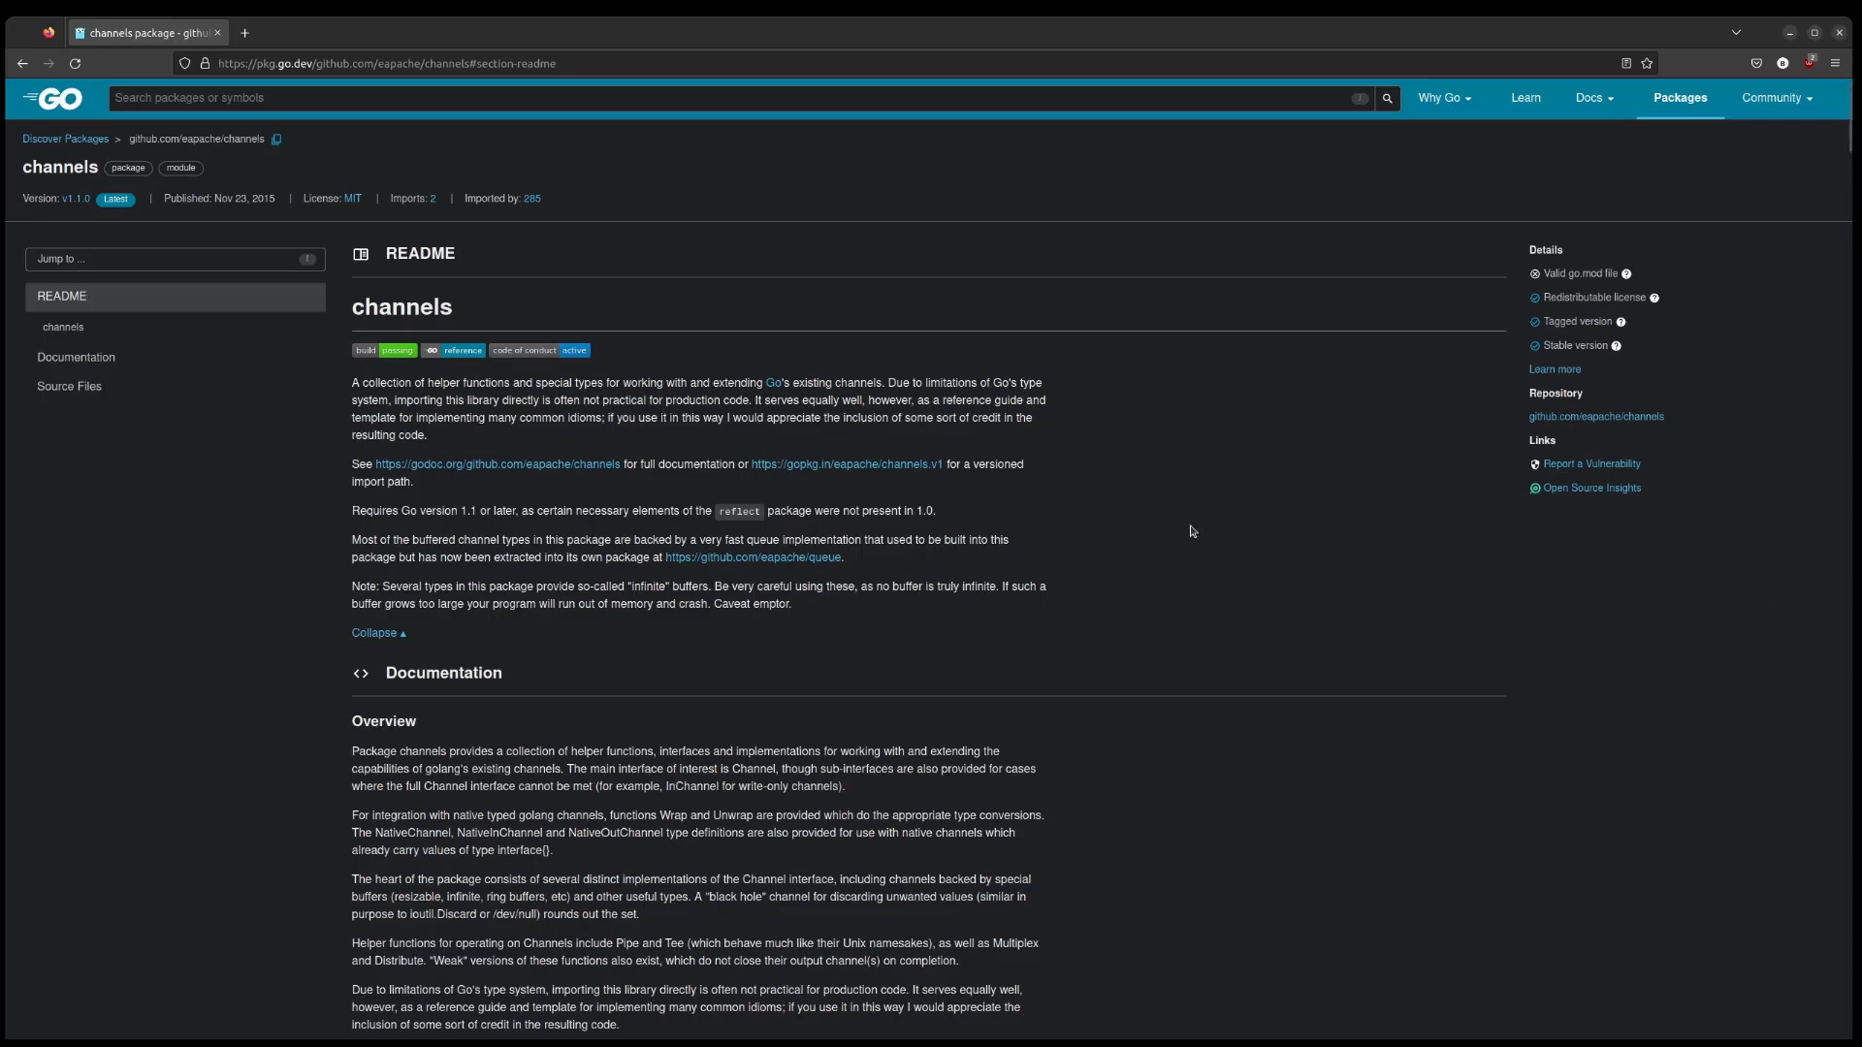
Open the BlackHole type from the index of the channels package documentation
scroll(1192, 531, down, 8)
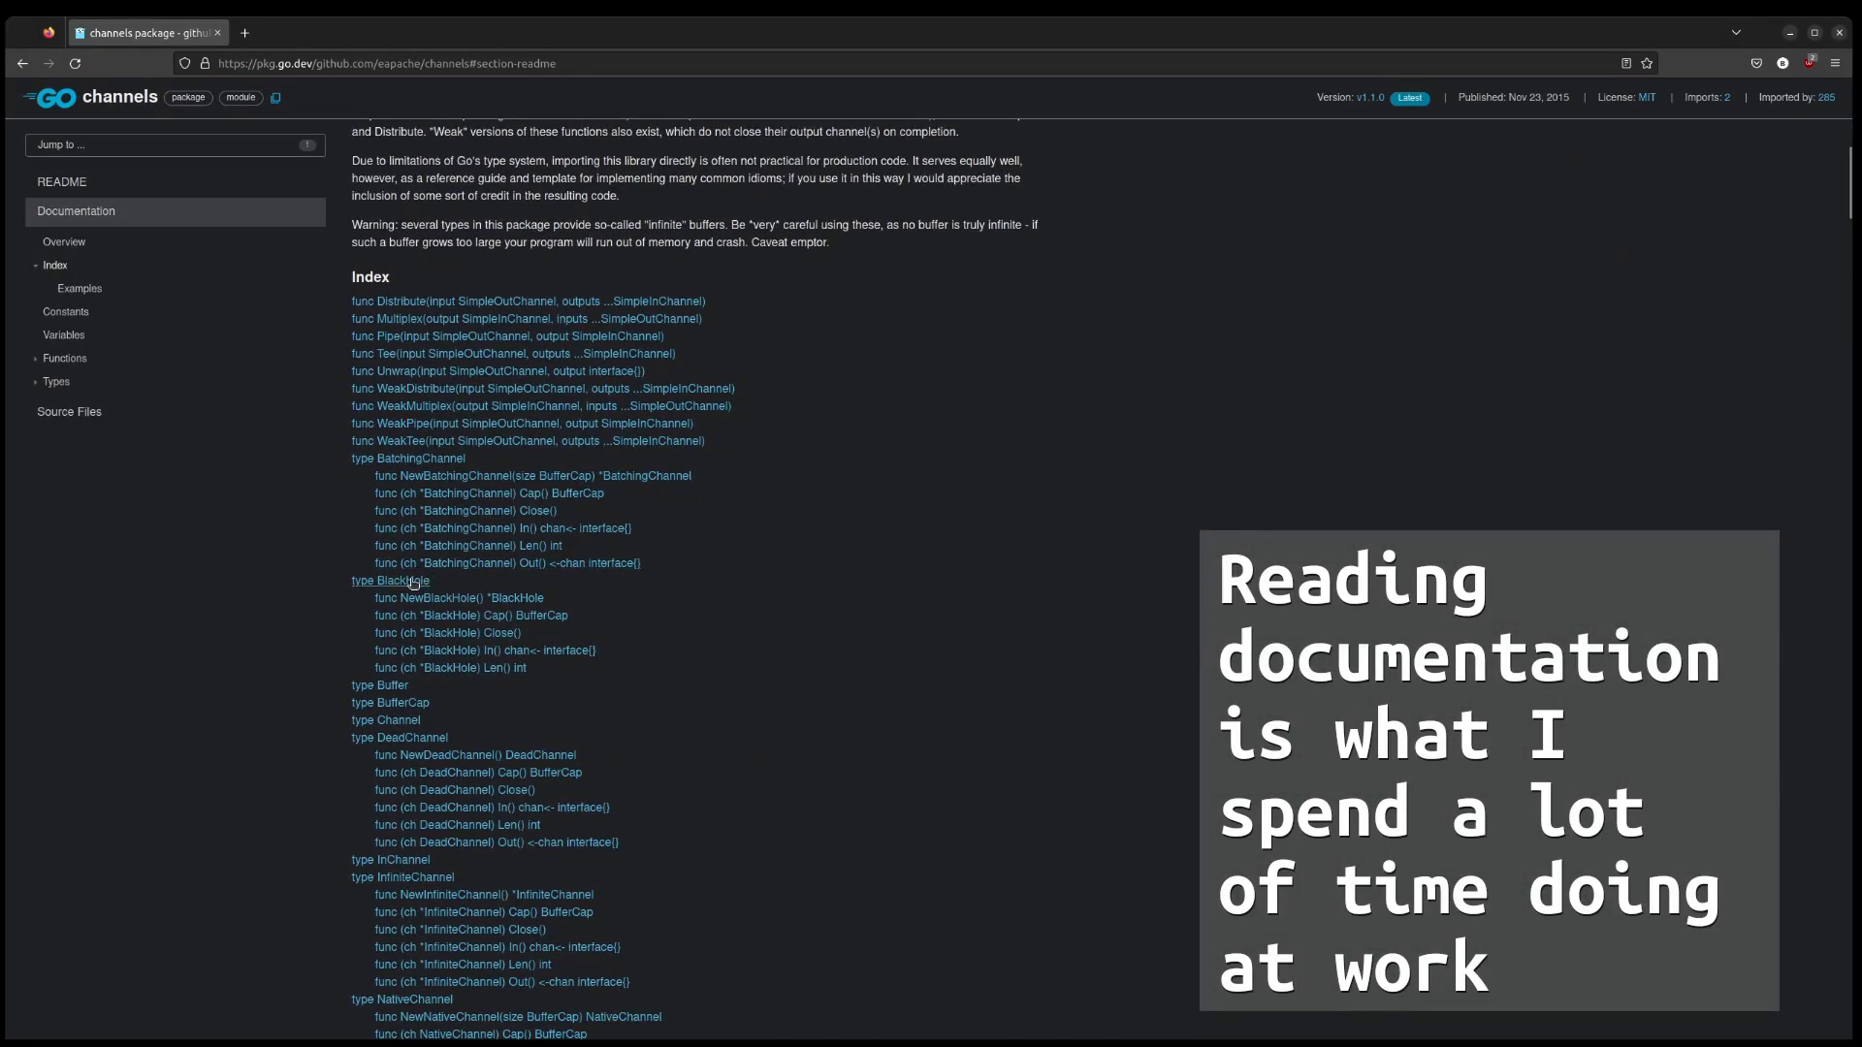
click(413, 581)
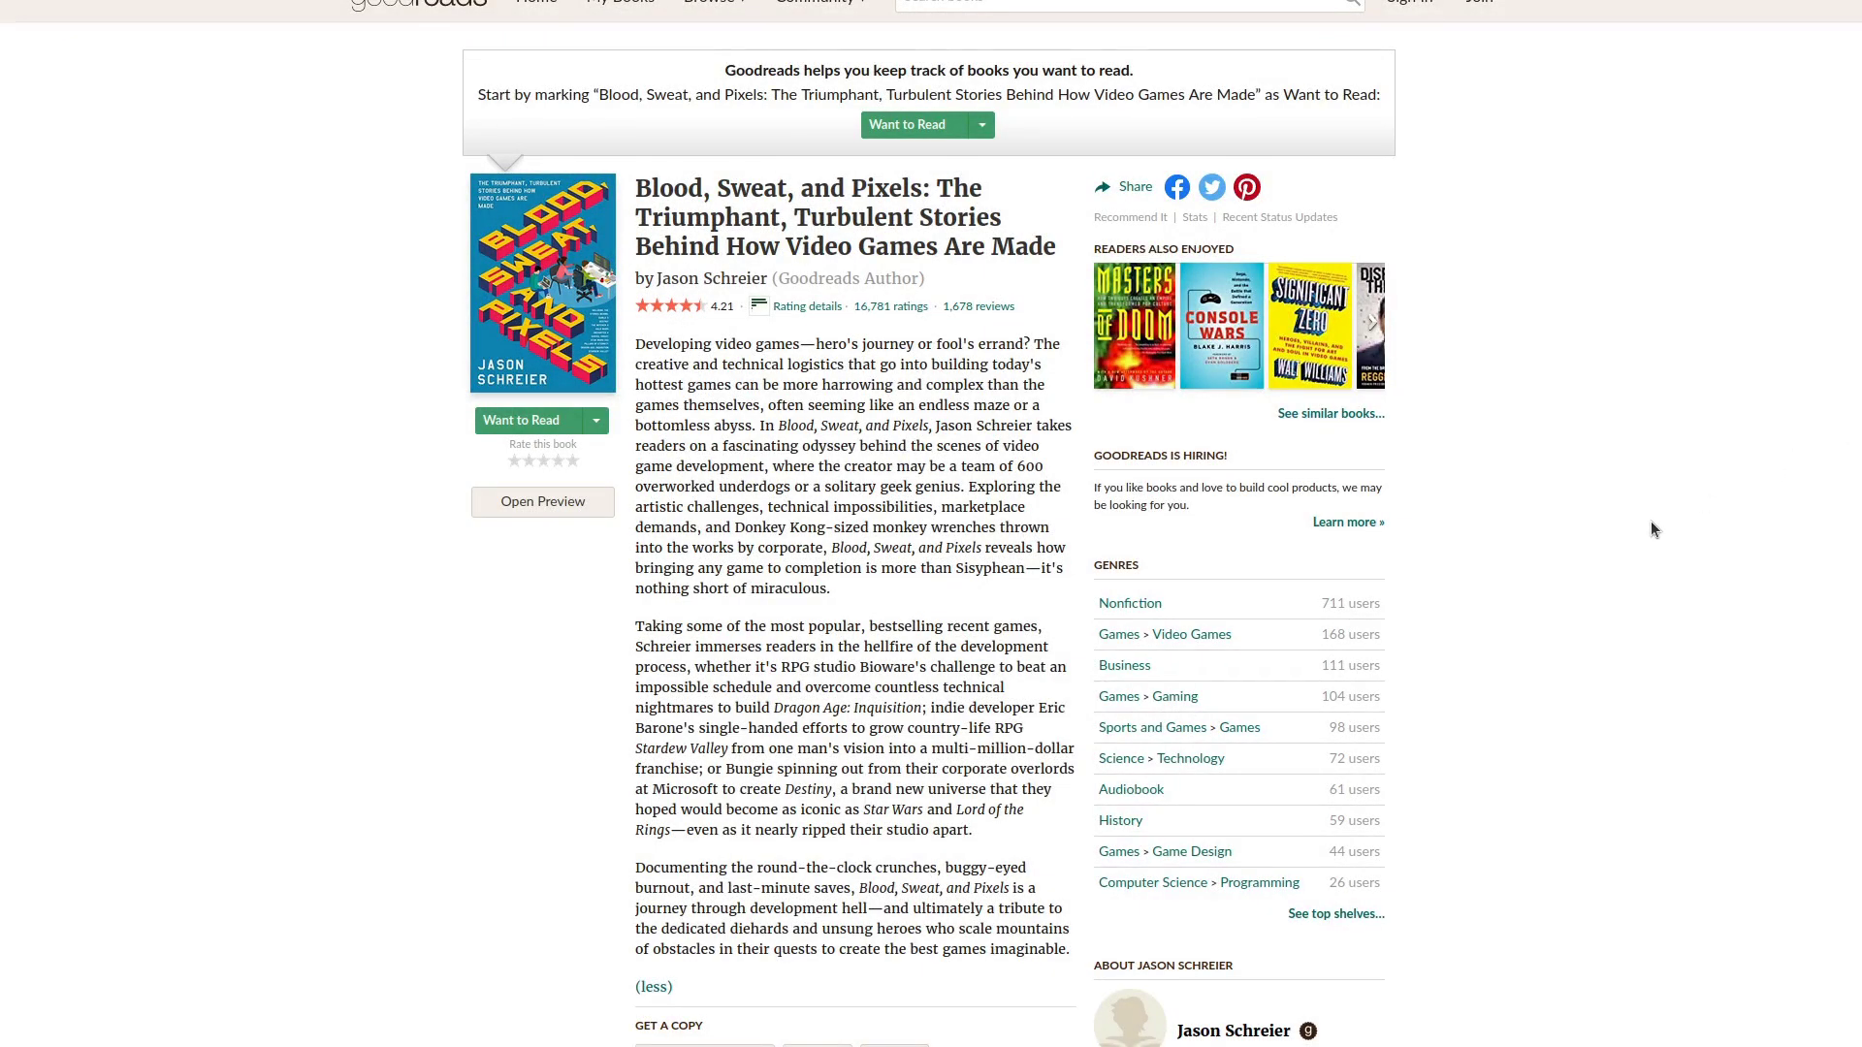
Highlight the opening paragraph of the second community review of Blood, Sweat, and Pixels
scroll(1653, 528, down, 10)
scroll(1652, 529, down, 7)
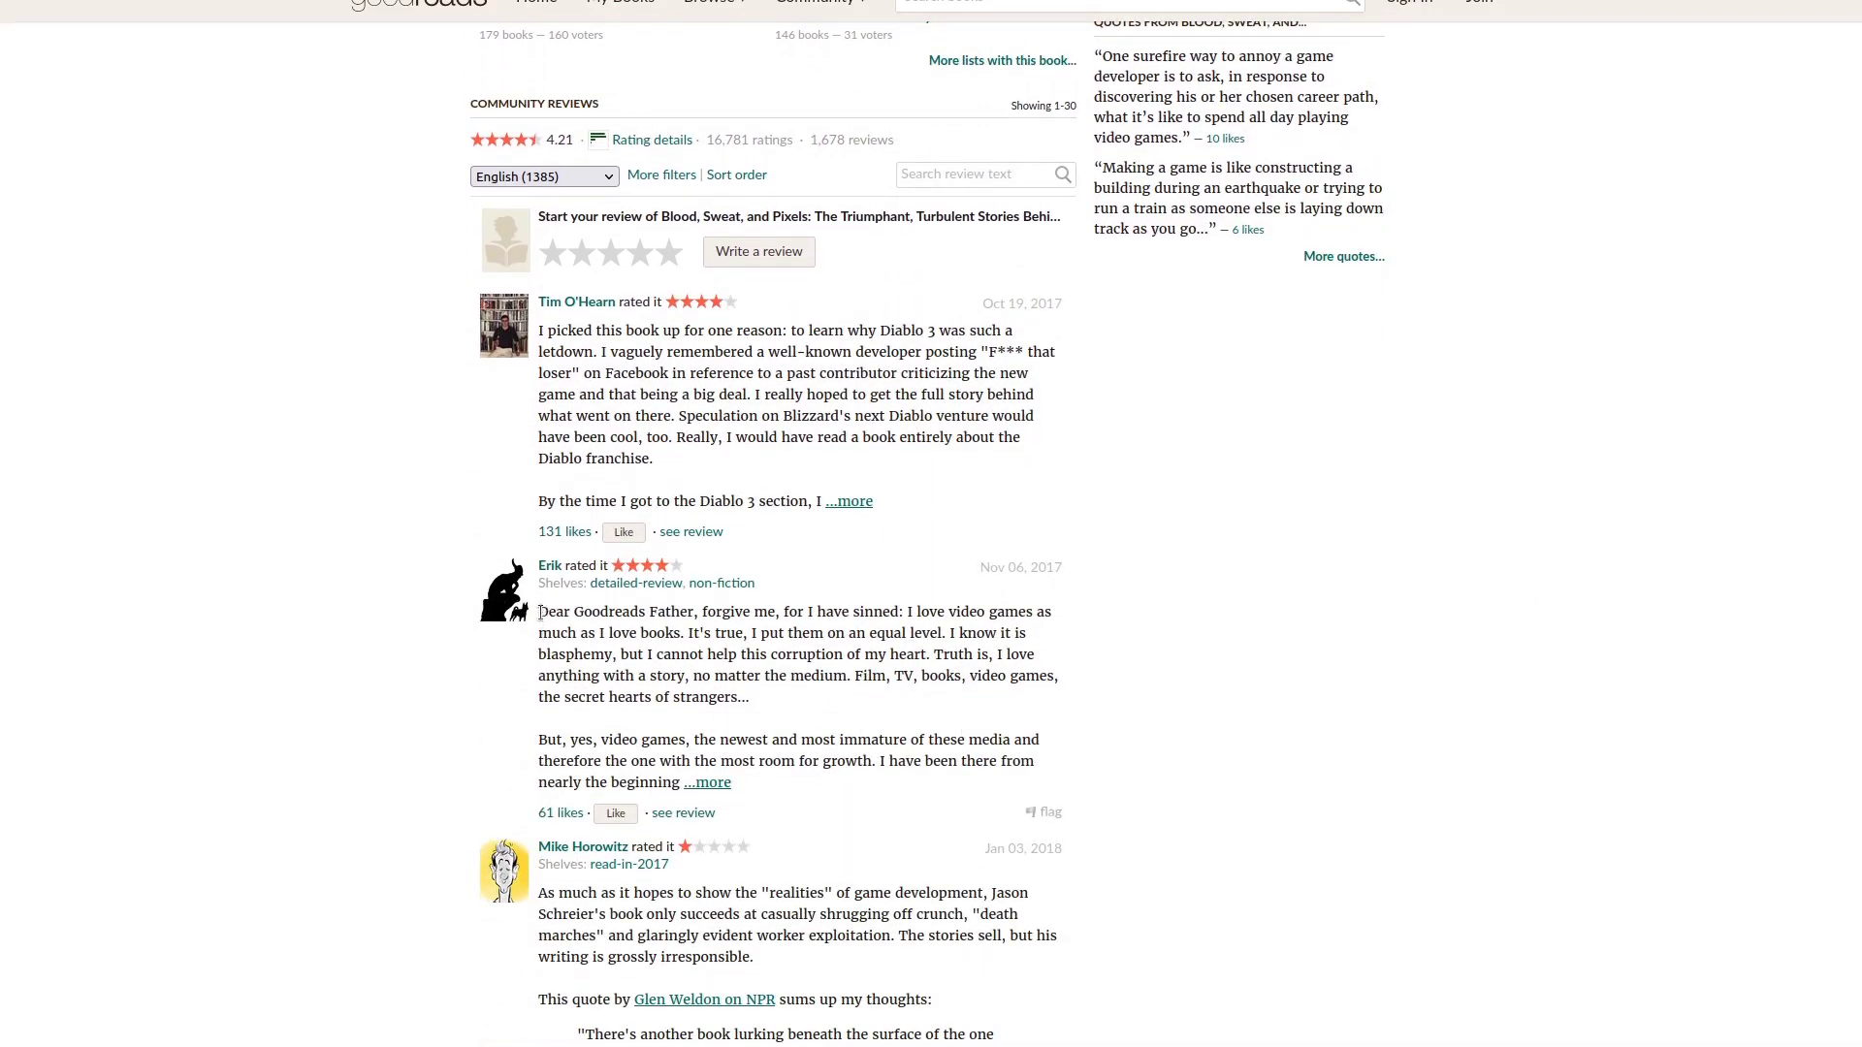
drag(539, 613, 1274, 690)
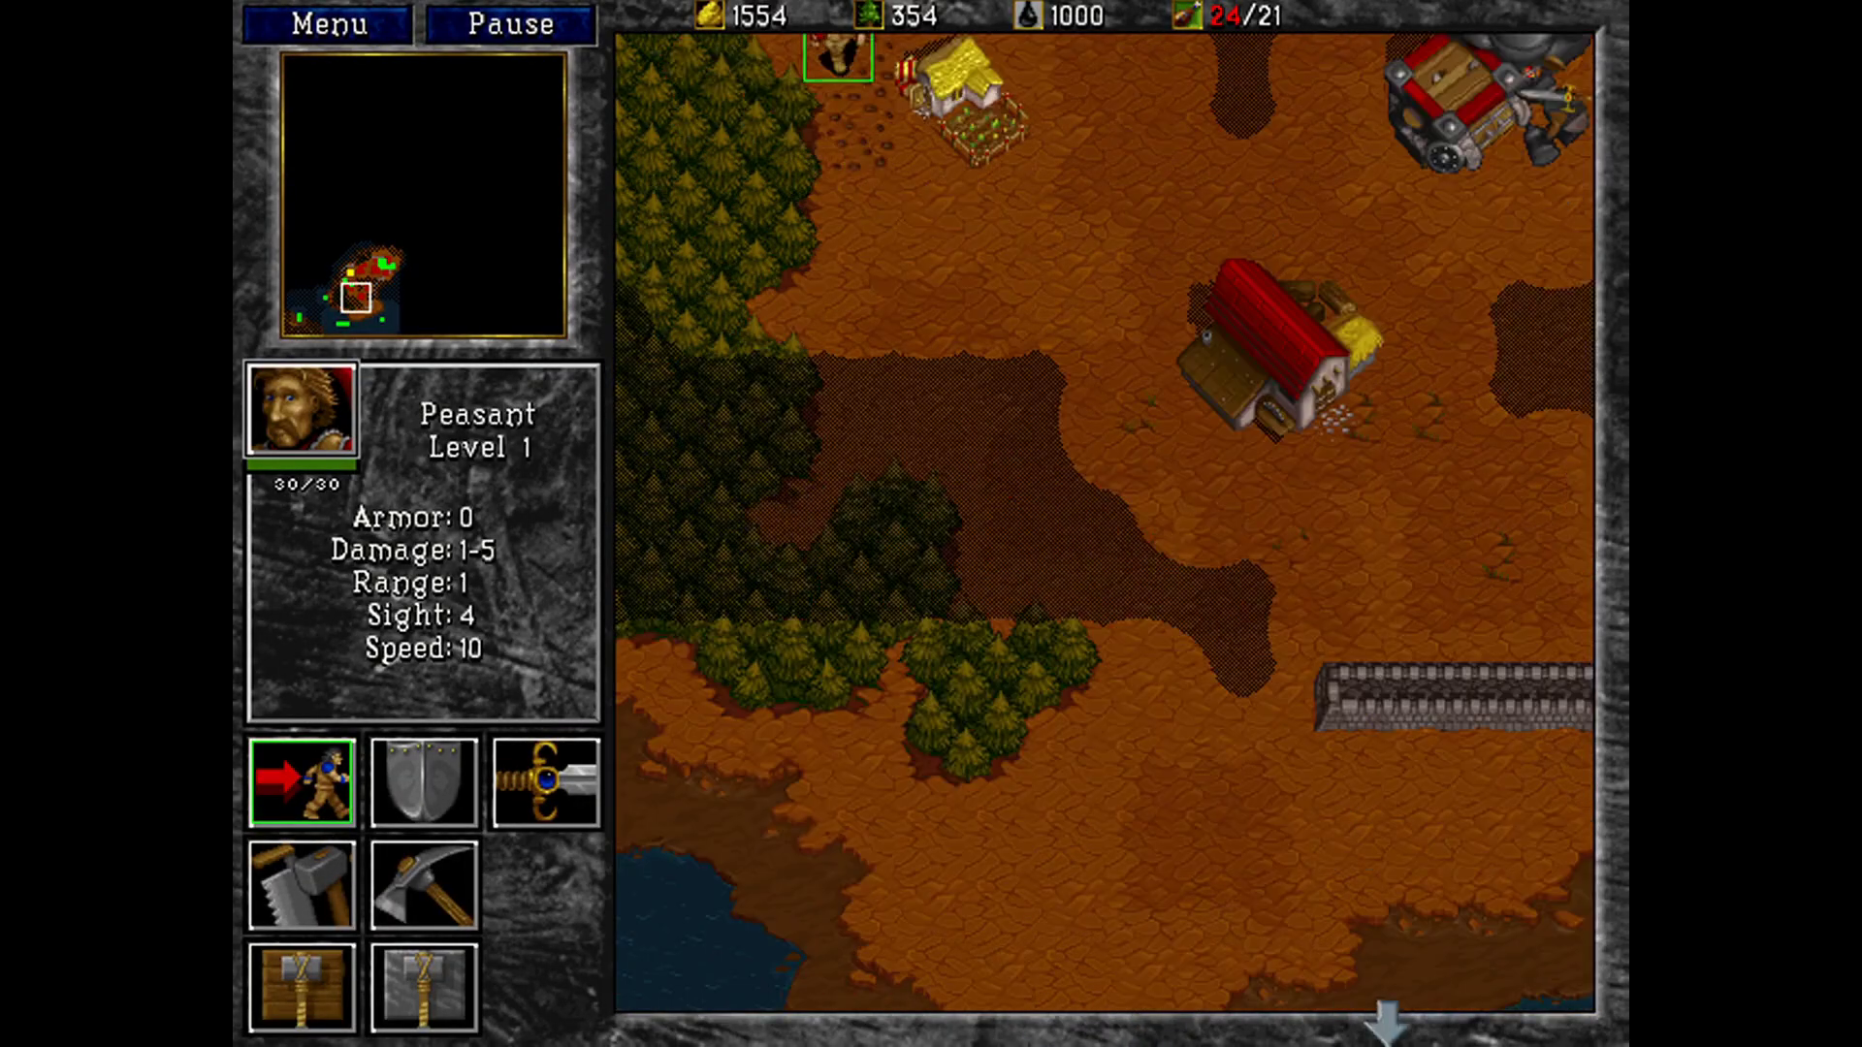
Have the peasant build a farm beside the west end of the stone wall
key(b)
key(f)
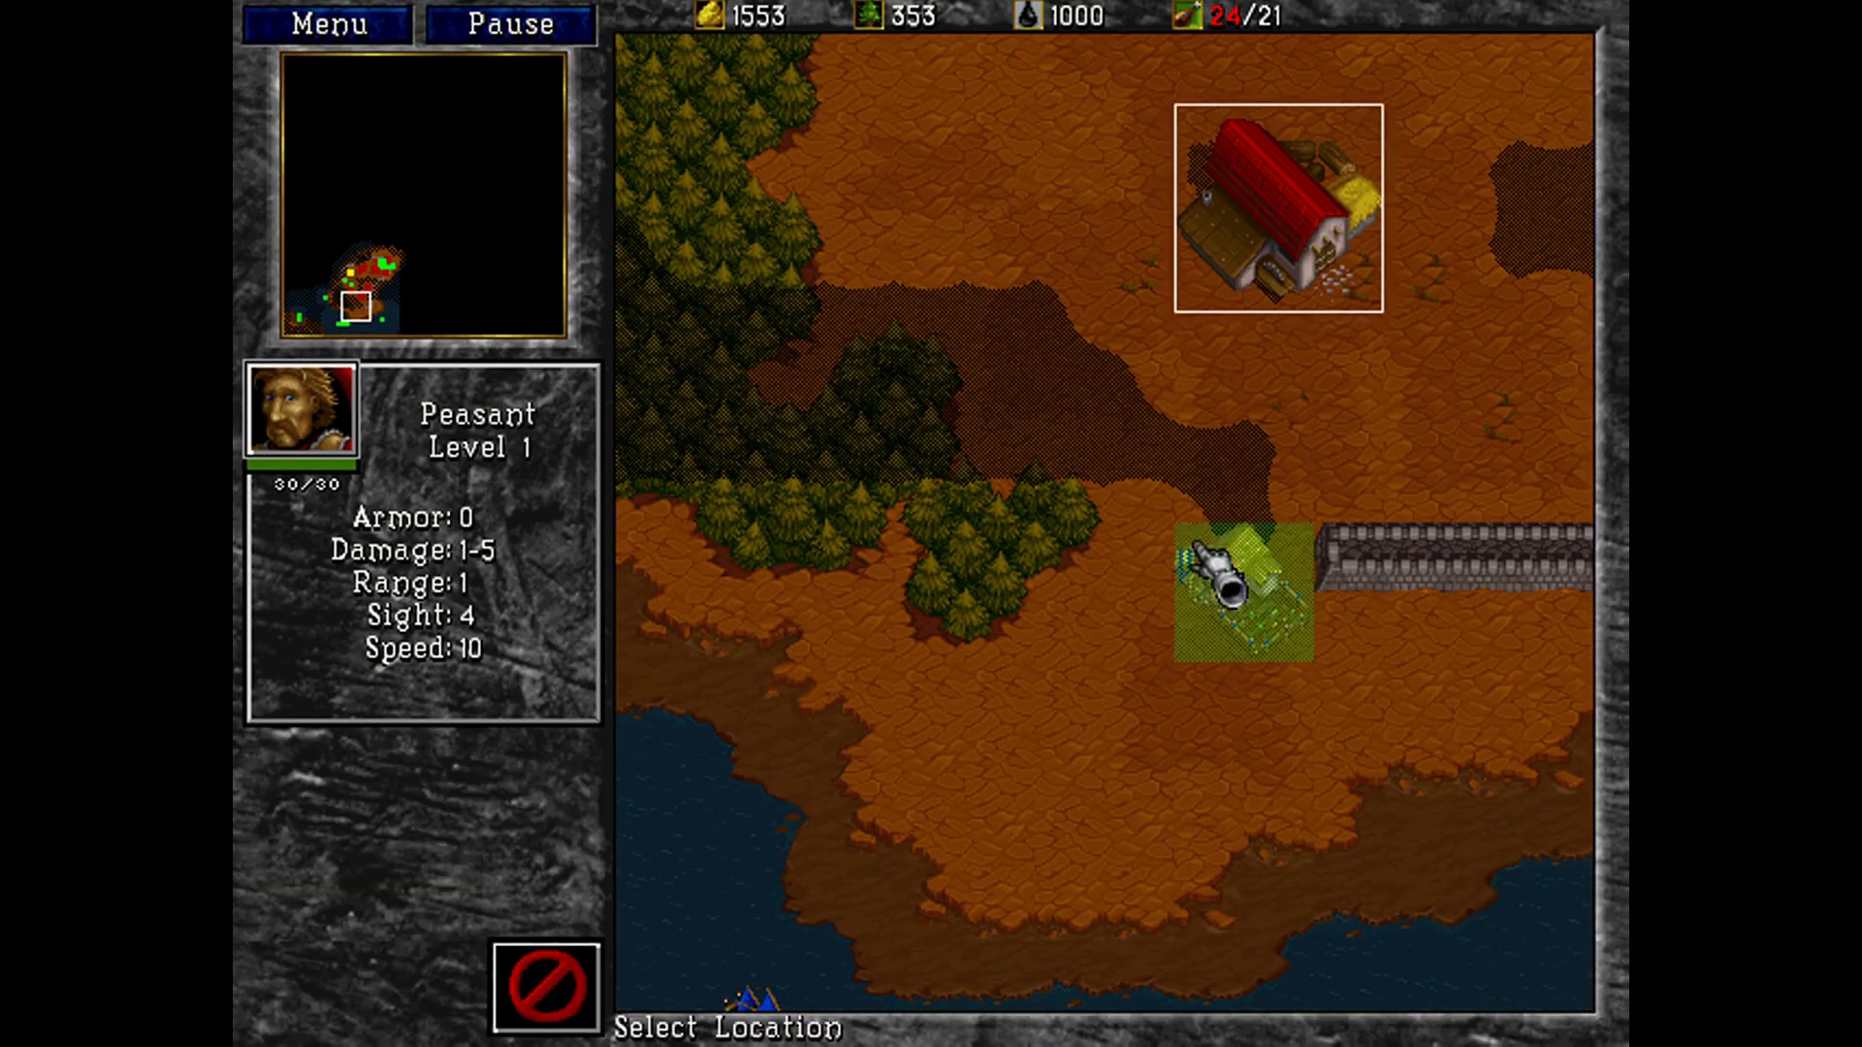
click(1239, 559)
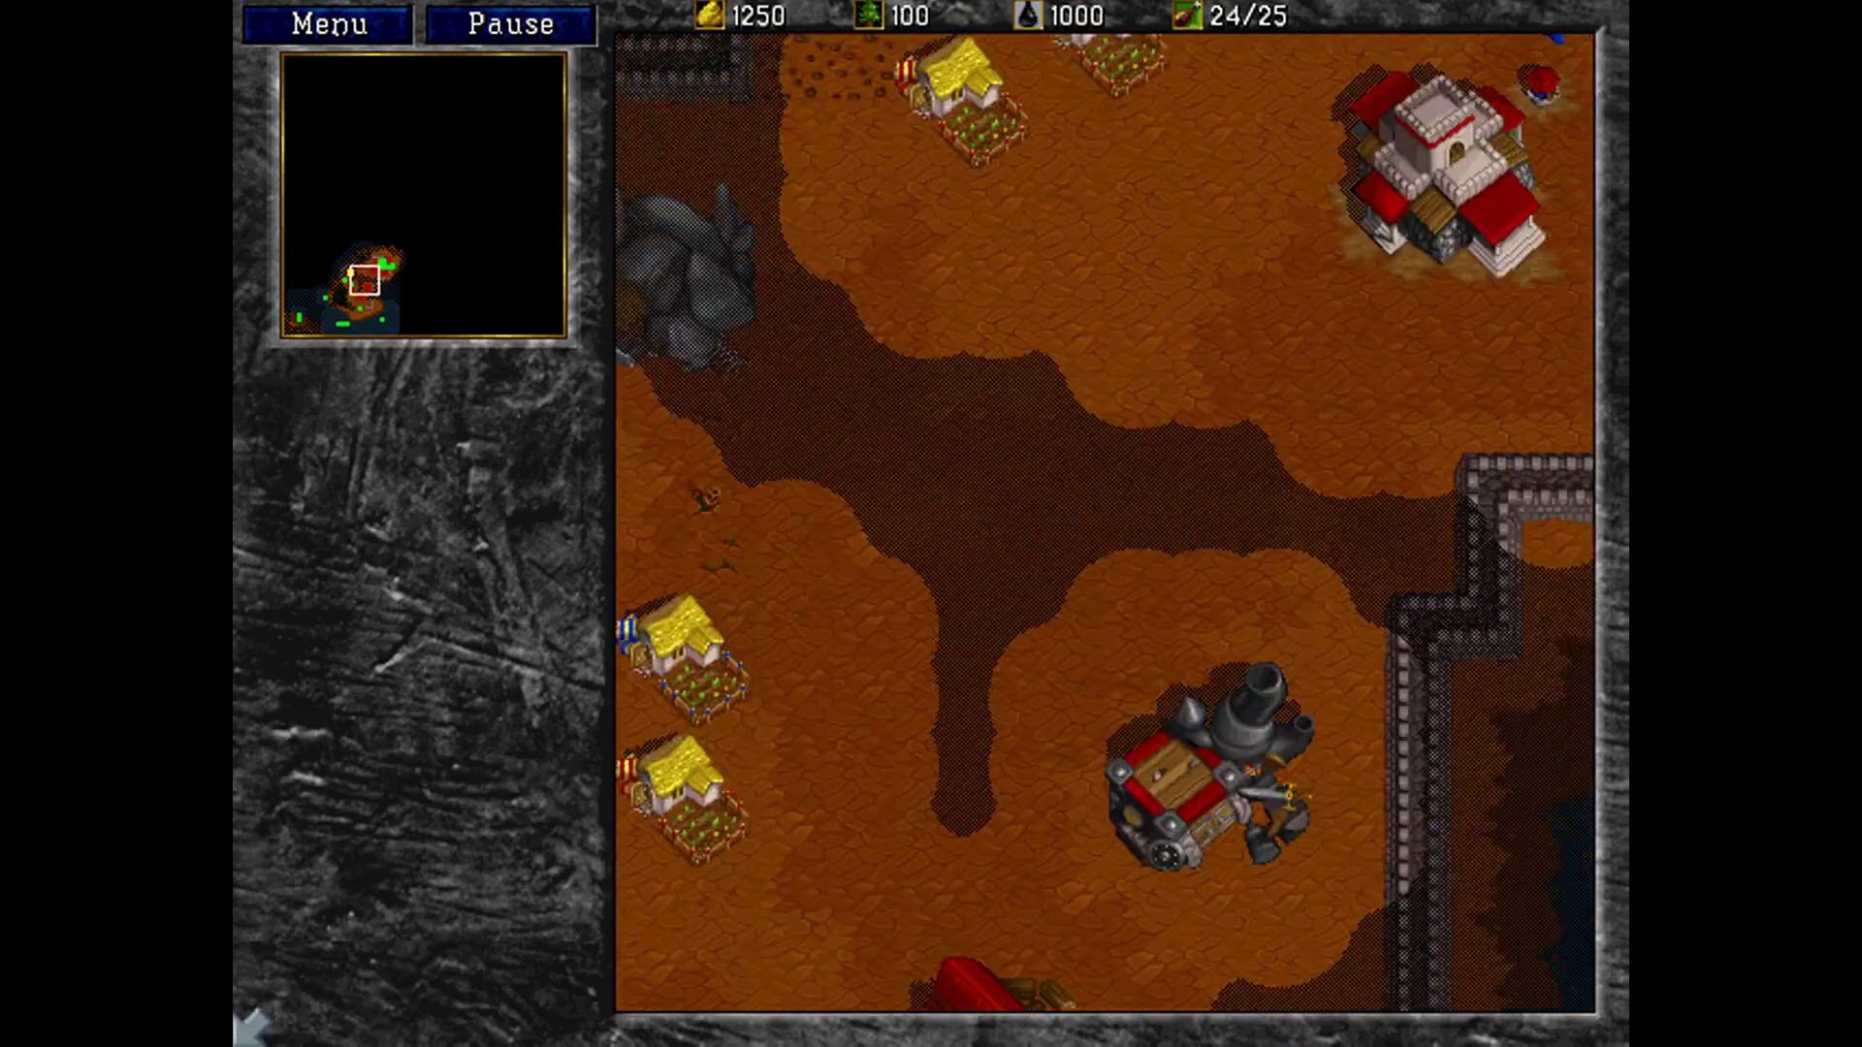
Load the peasant on the southwestern shore onto the transport ship and send the transport out to the northeast
click(726, 473)
right_click(642, 964)
click(298, 311)
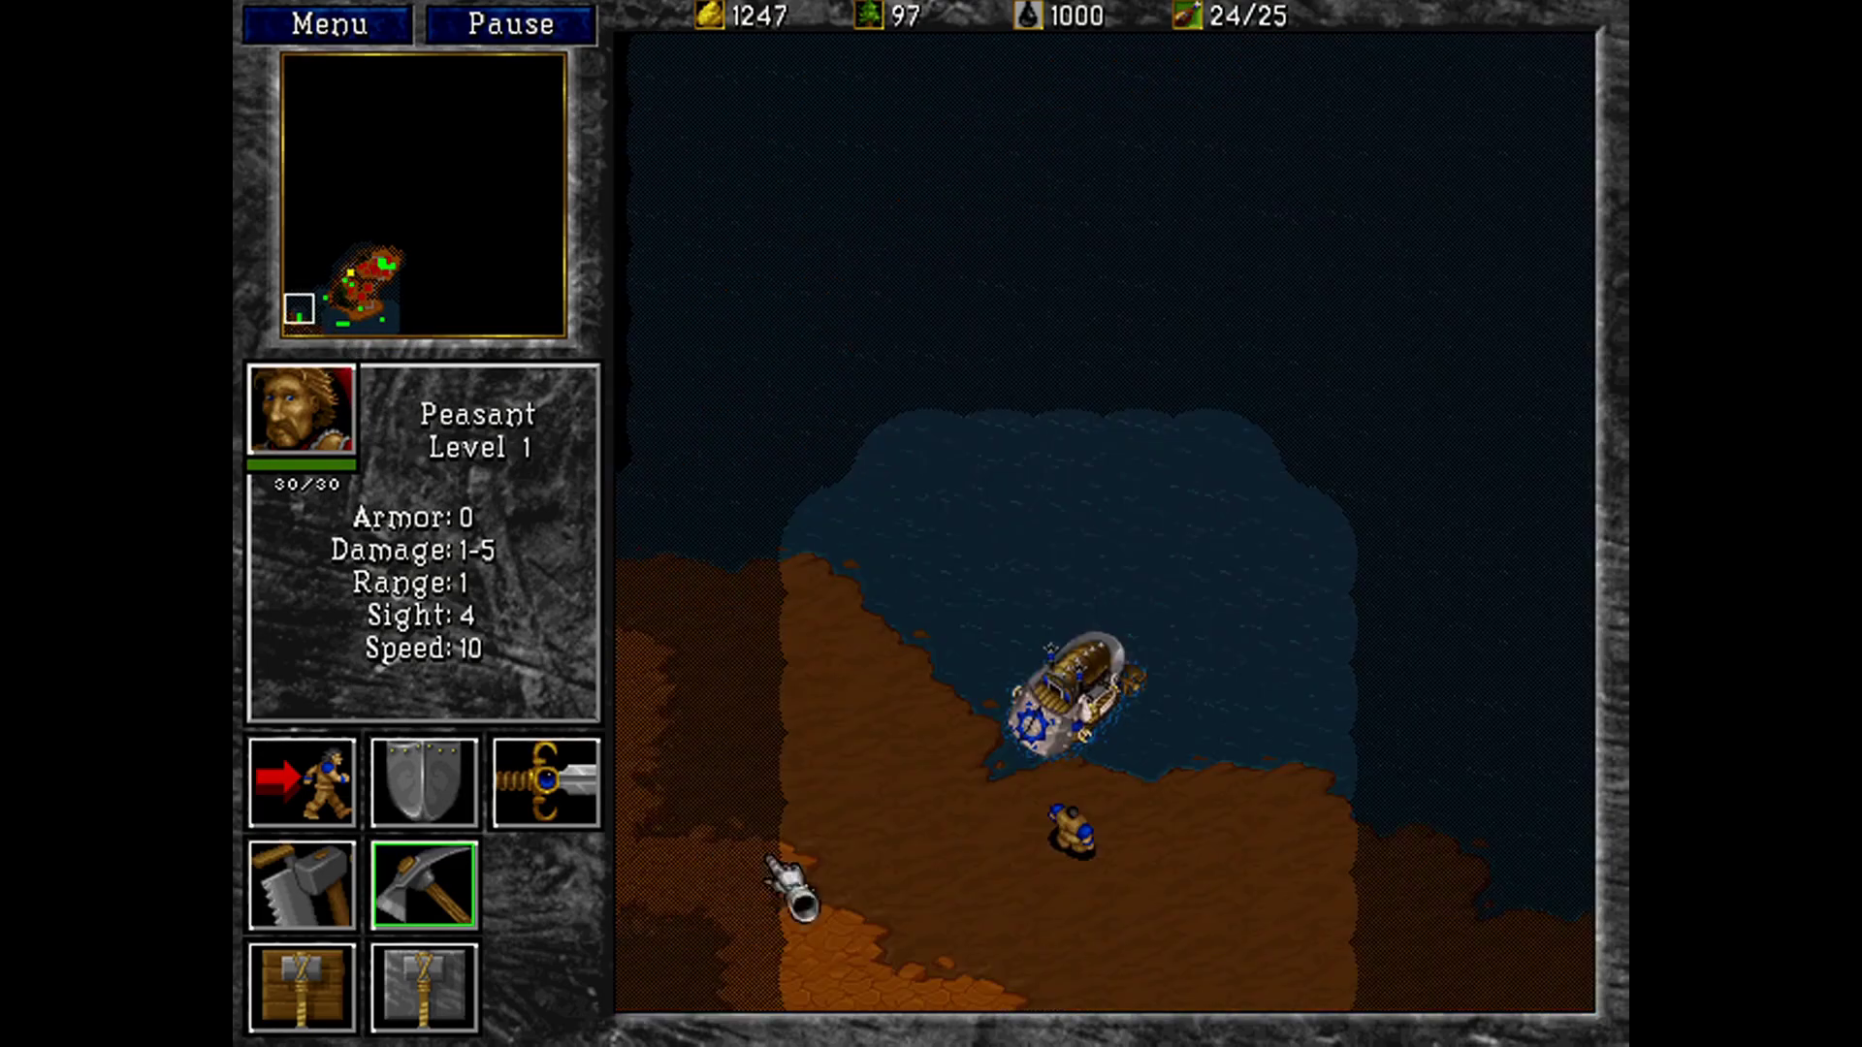
right_click(1065, 419)
drag(977, 335, 1315, 652)
right_click(1476, 308)
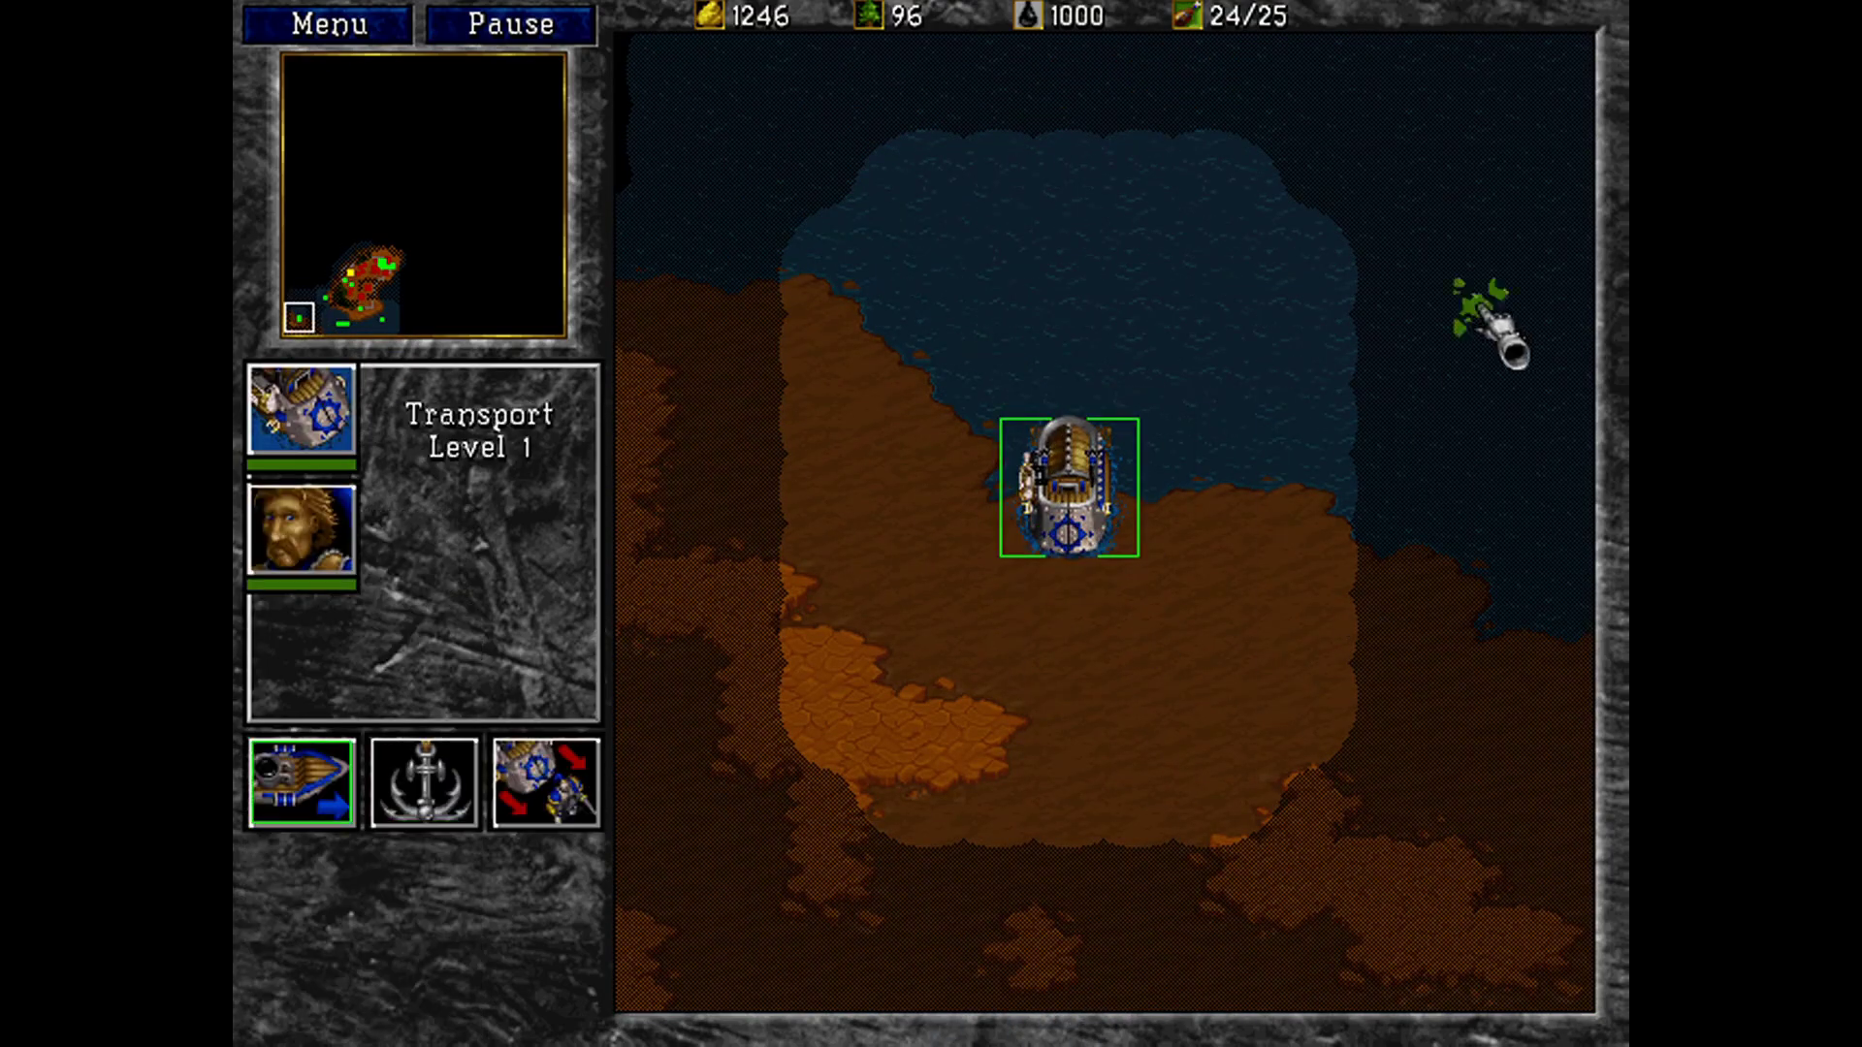
Order the transport to move to the waters off the southern coast and select the group of three ships there
click(347, 302)
key(m)
click(946, 601)
mouse_move(235, 1043)
drag(776, 524, 1278, 713)
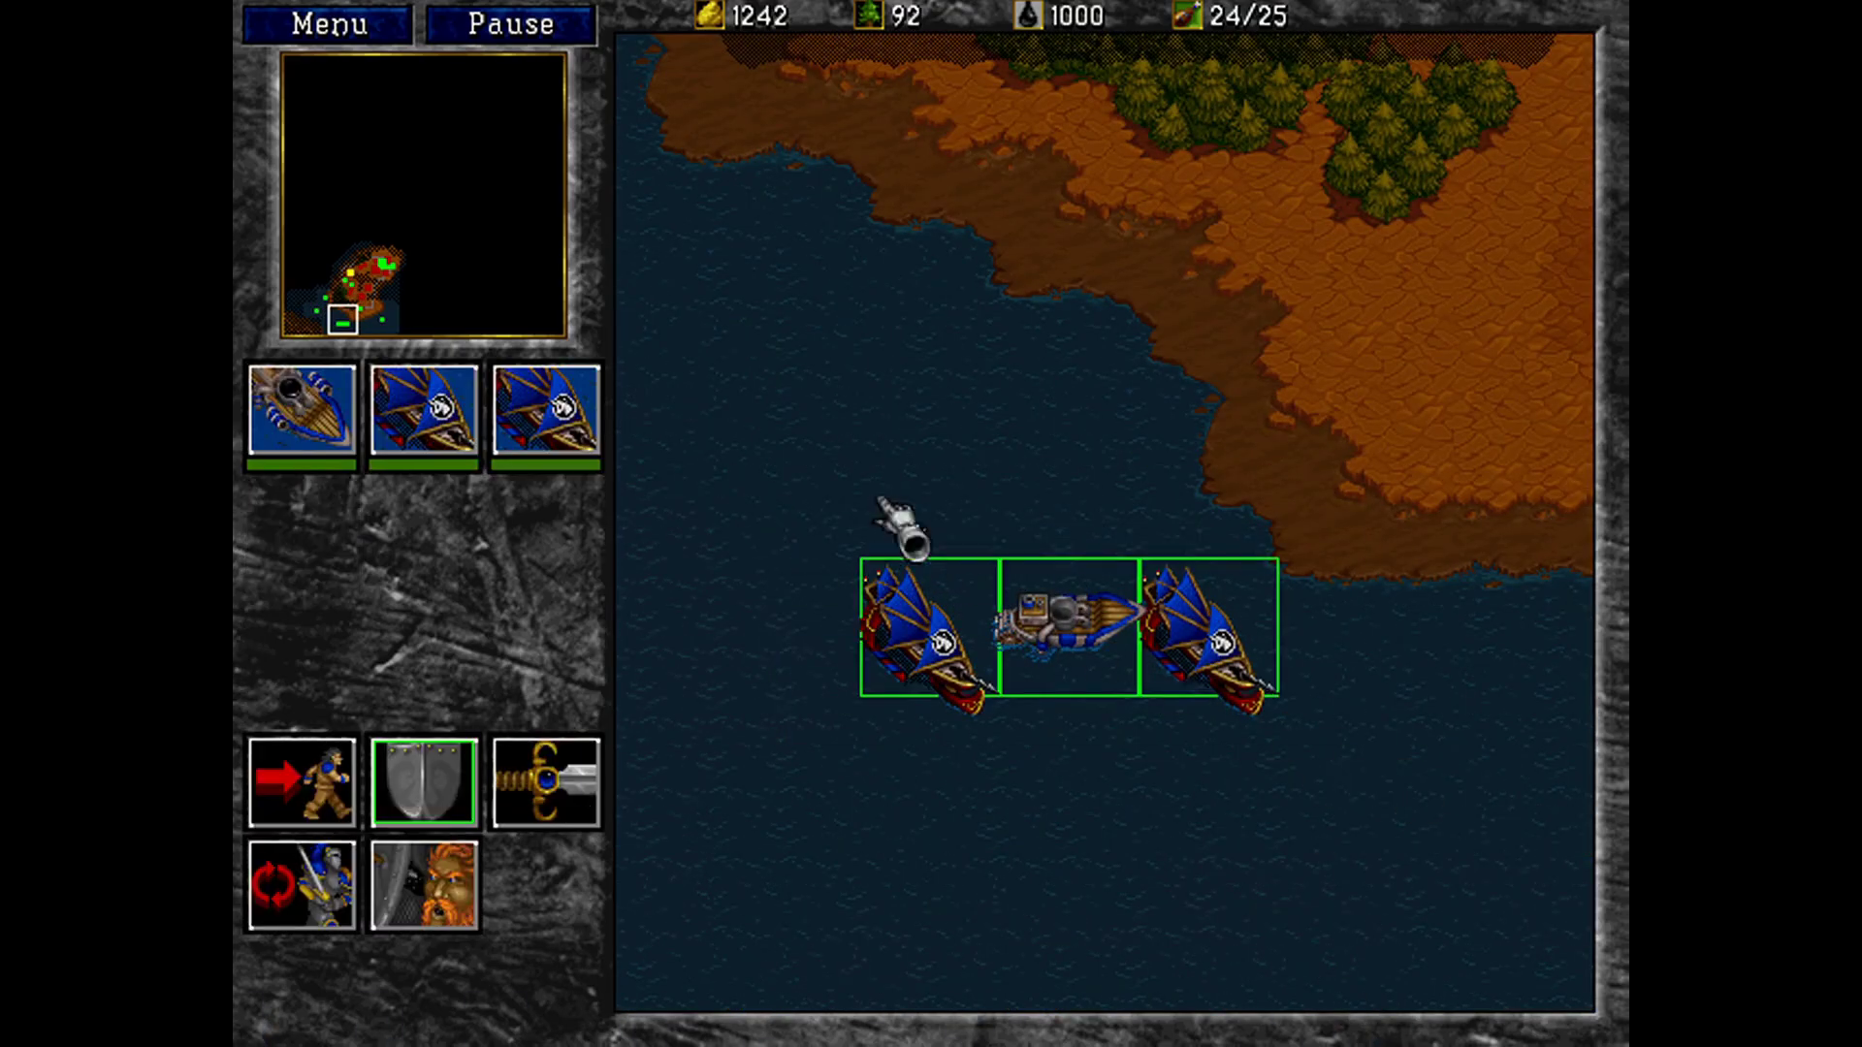
mouse_move(236, 4)
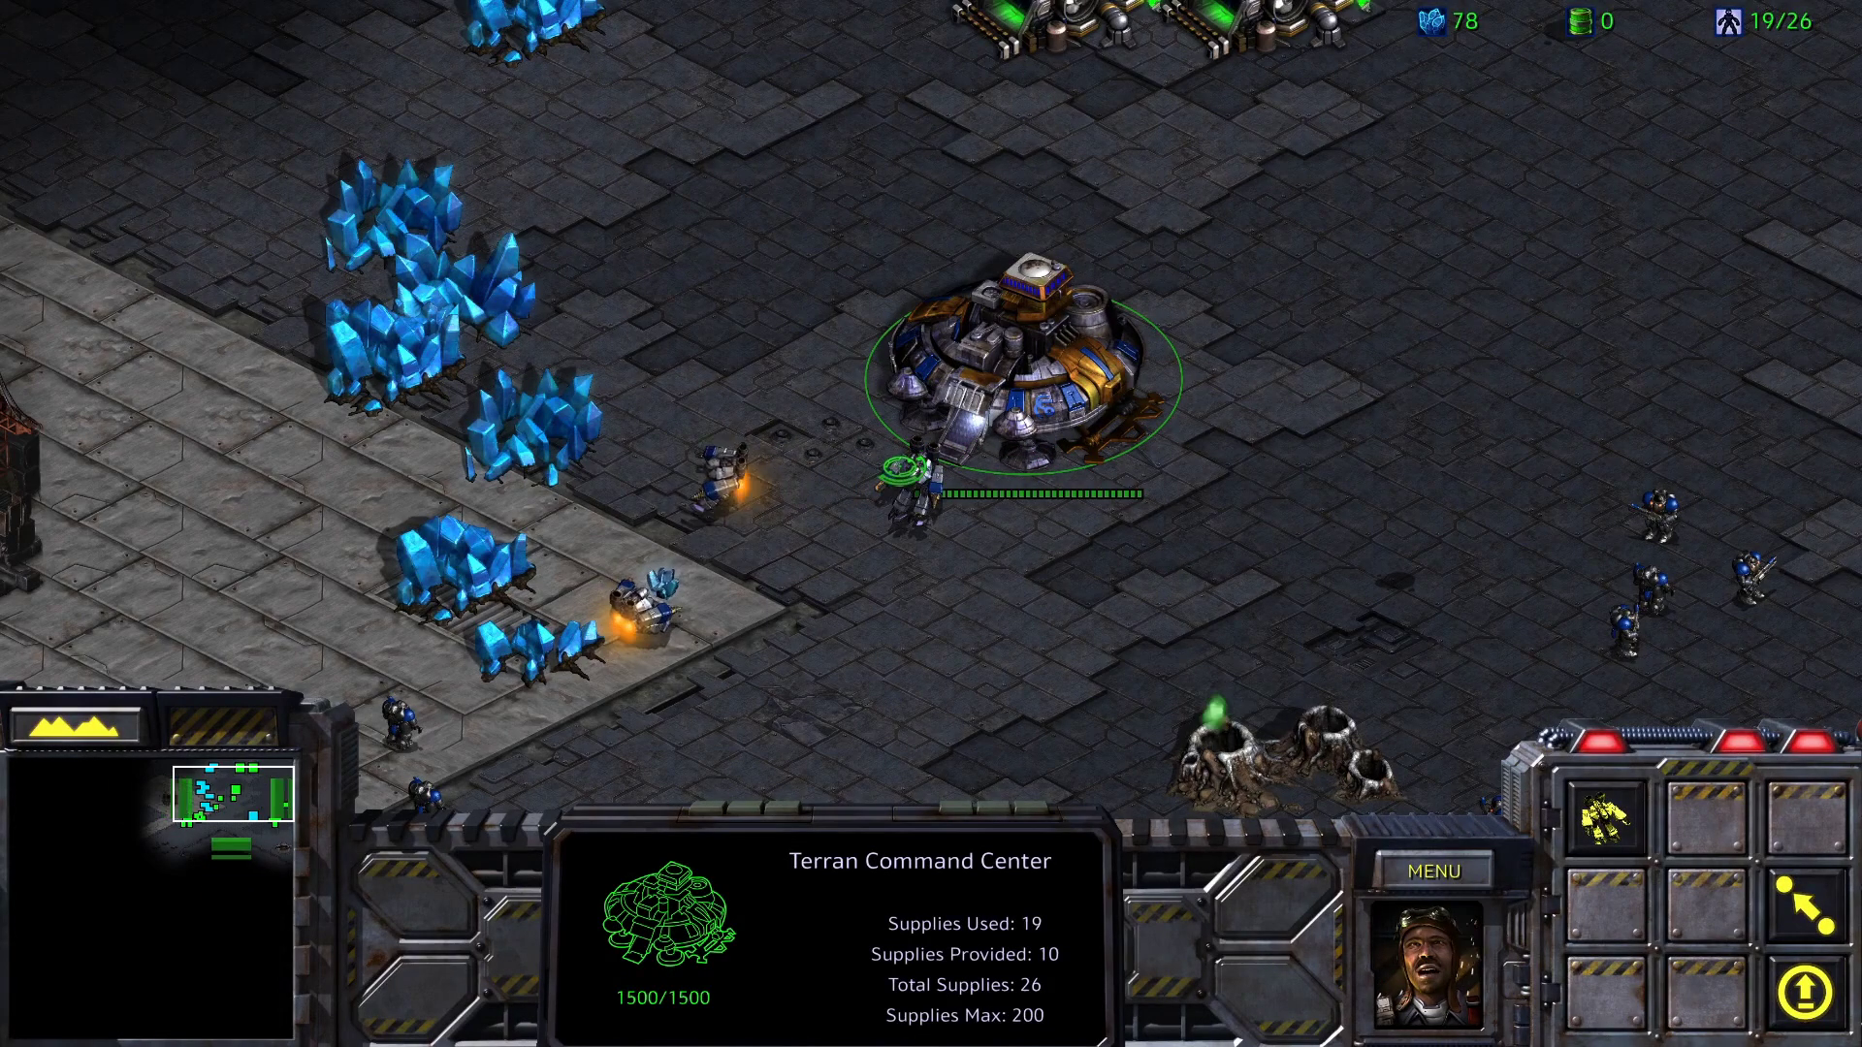
Send the SCV beside the Command Center to mine the blue minerals, and train another SCV
click(912, 480)
right_click(826, 654)
right_click(489, 310)
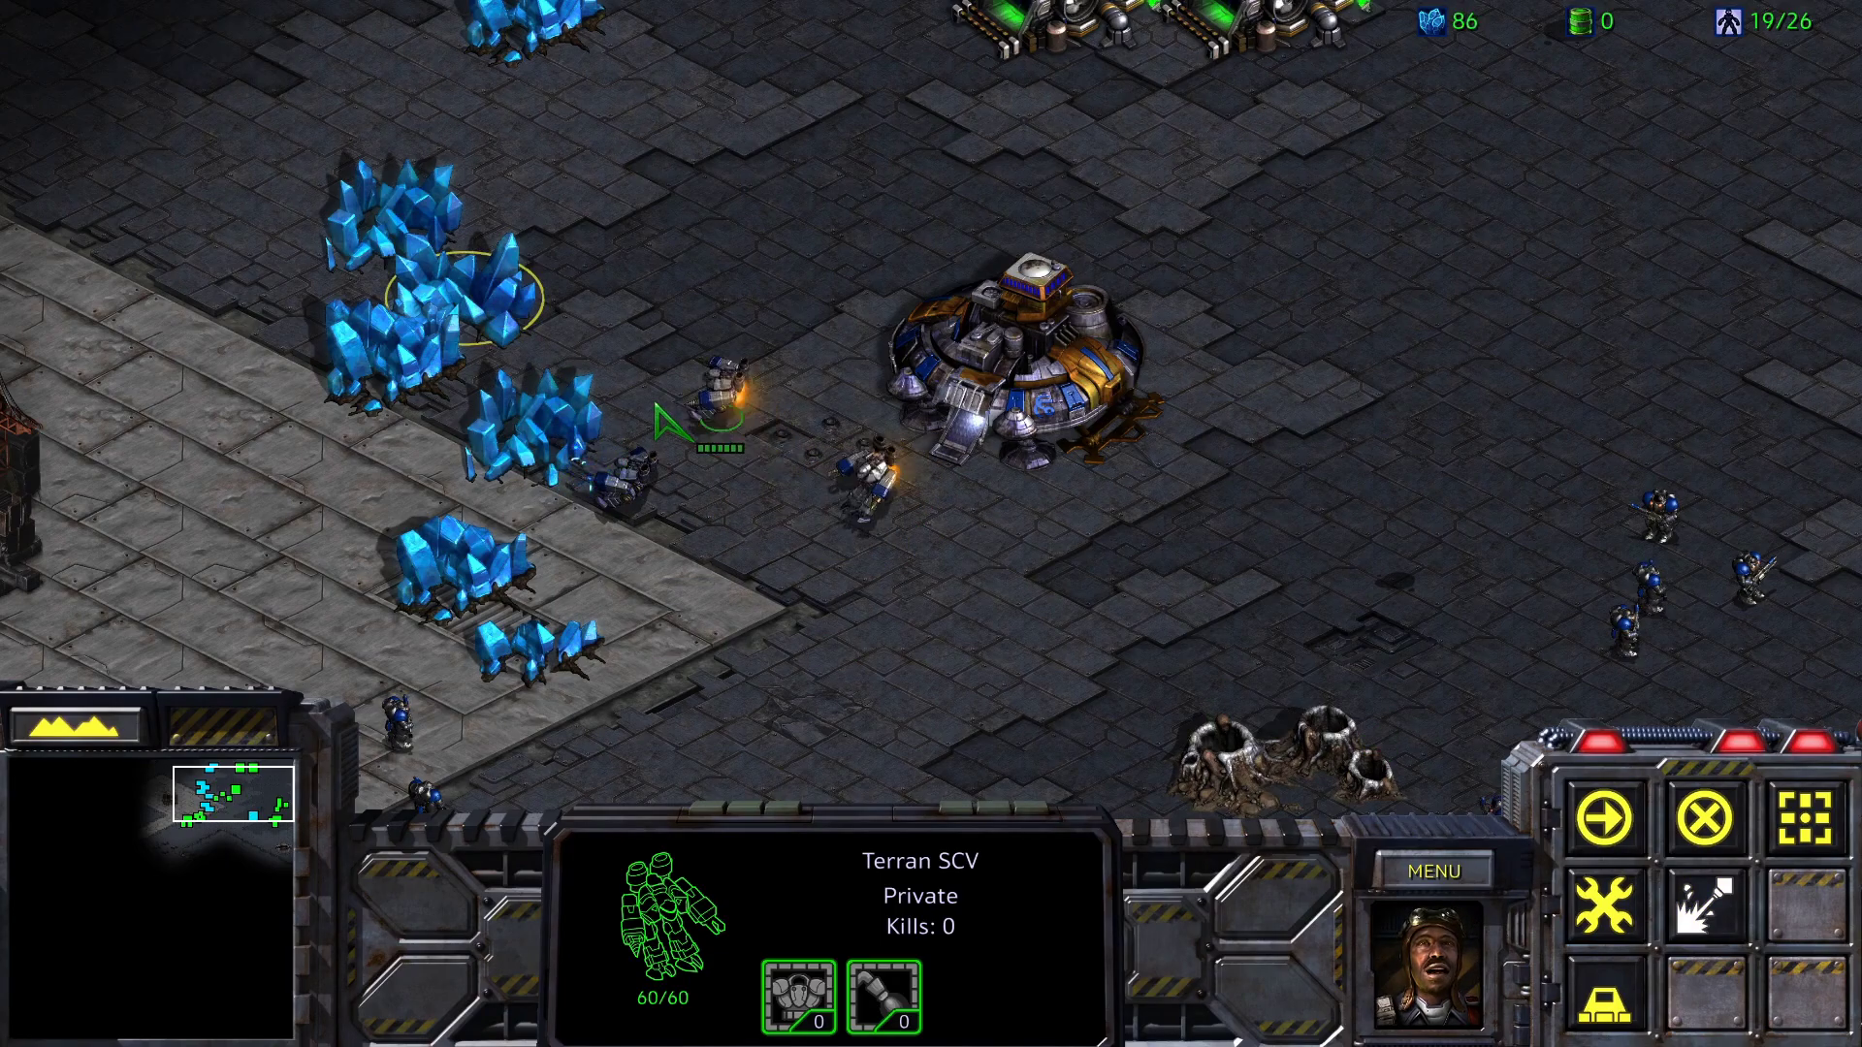
click(921, 354)
key(s)
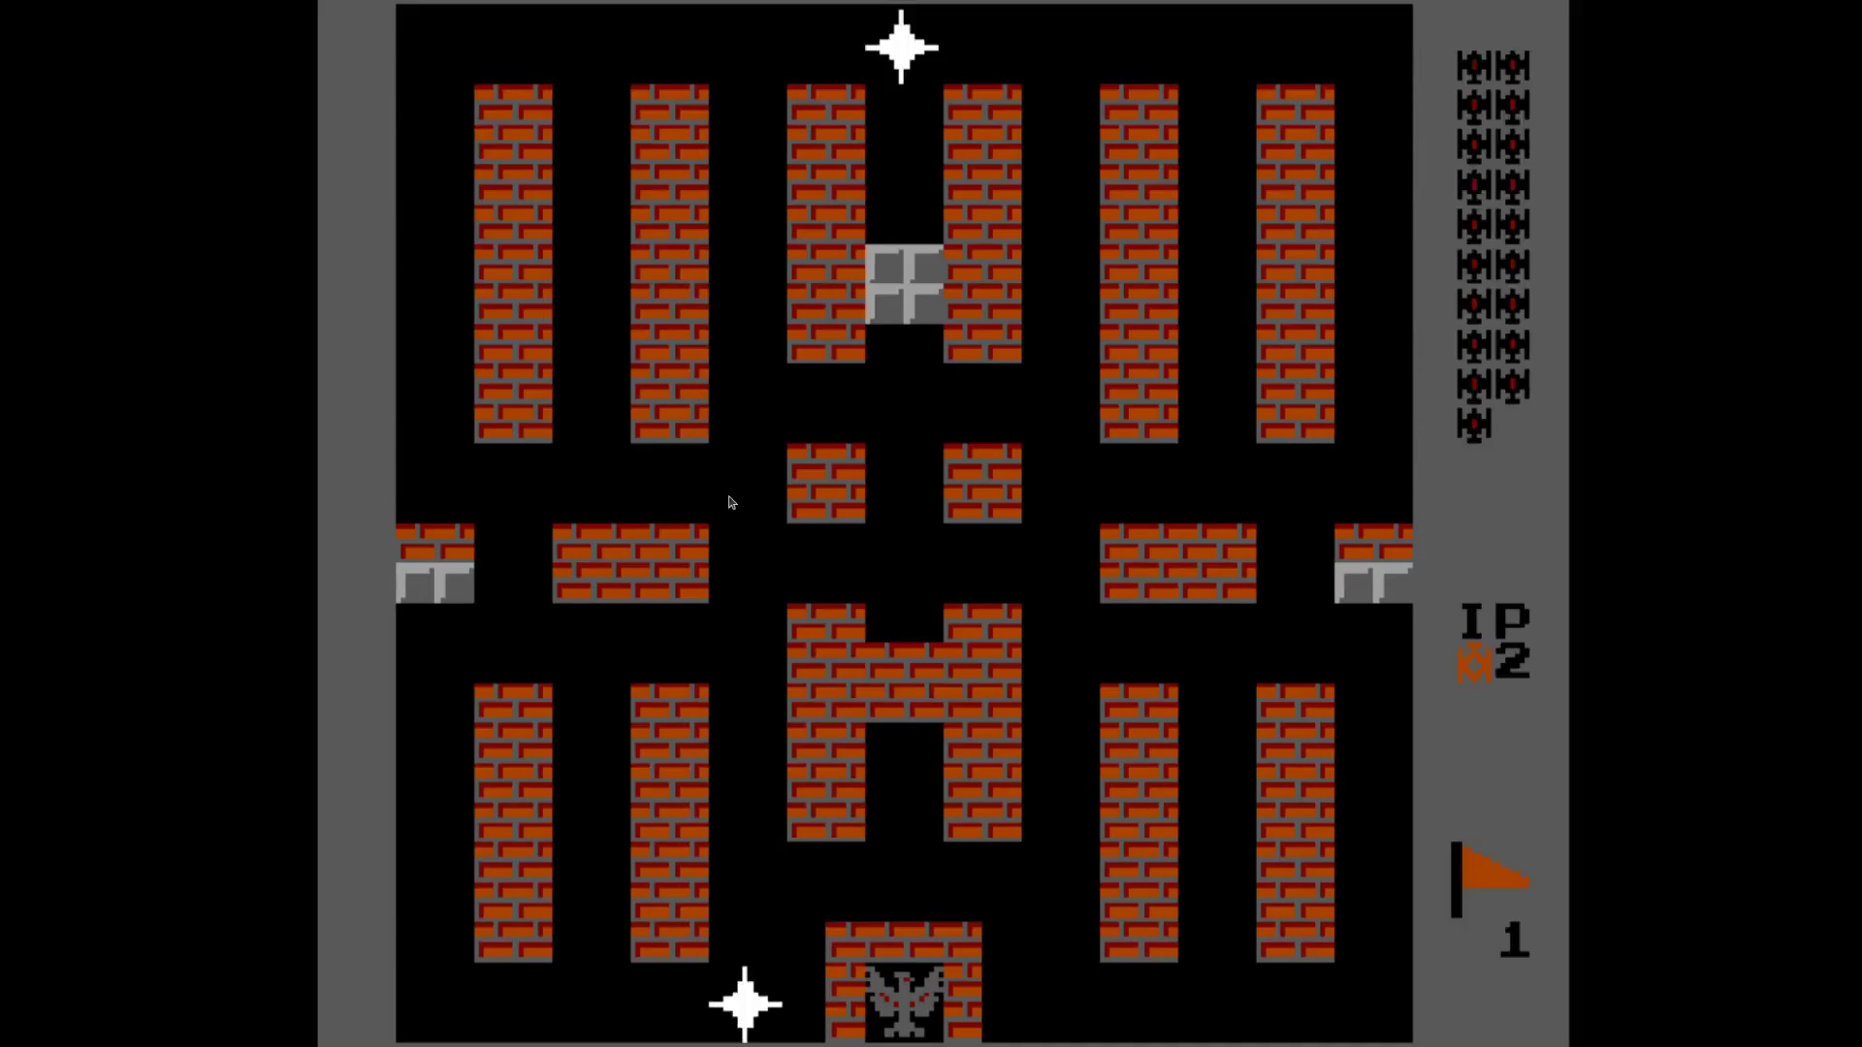
Drive the yellow tank over the base to the corridor east of it, firing up the lanes
key(Up)
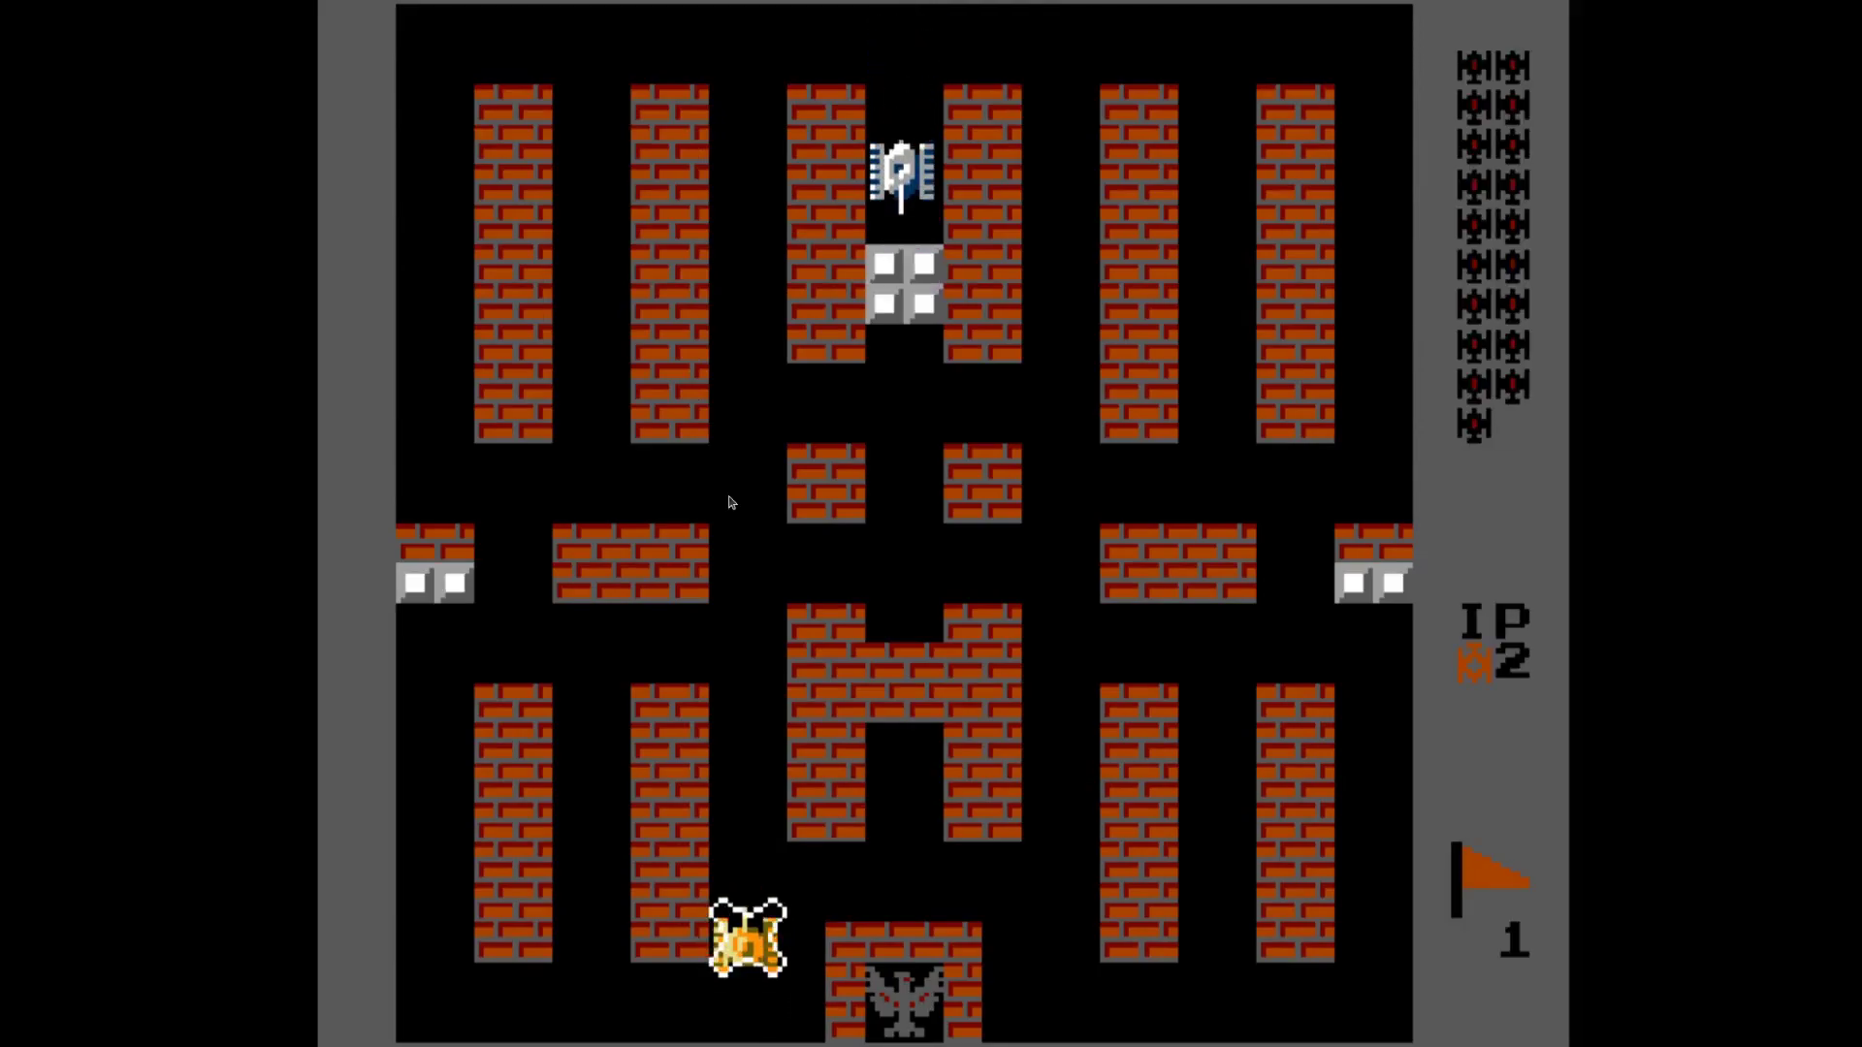
key(x)
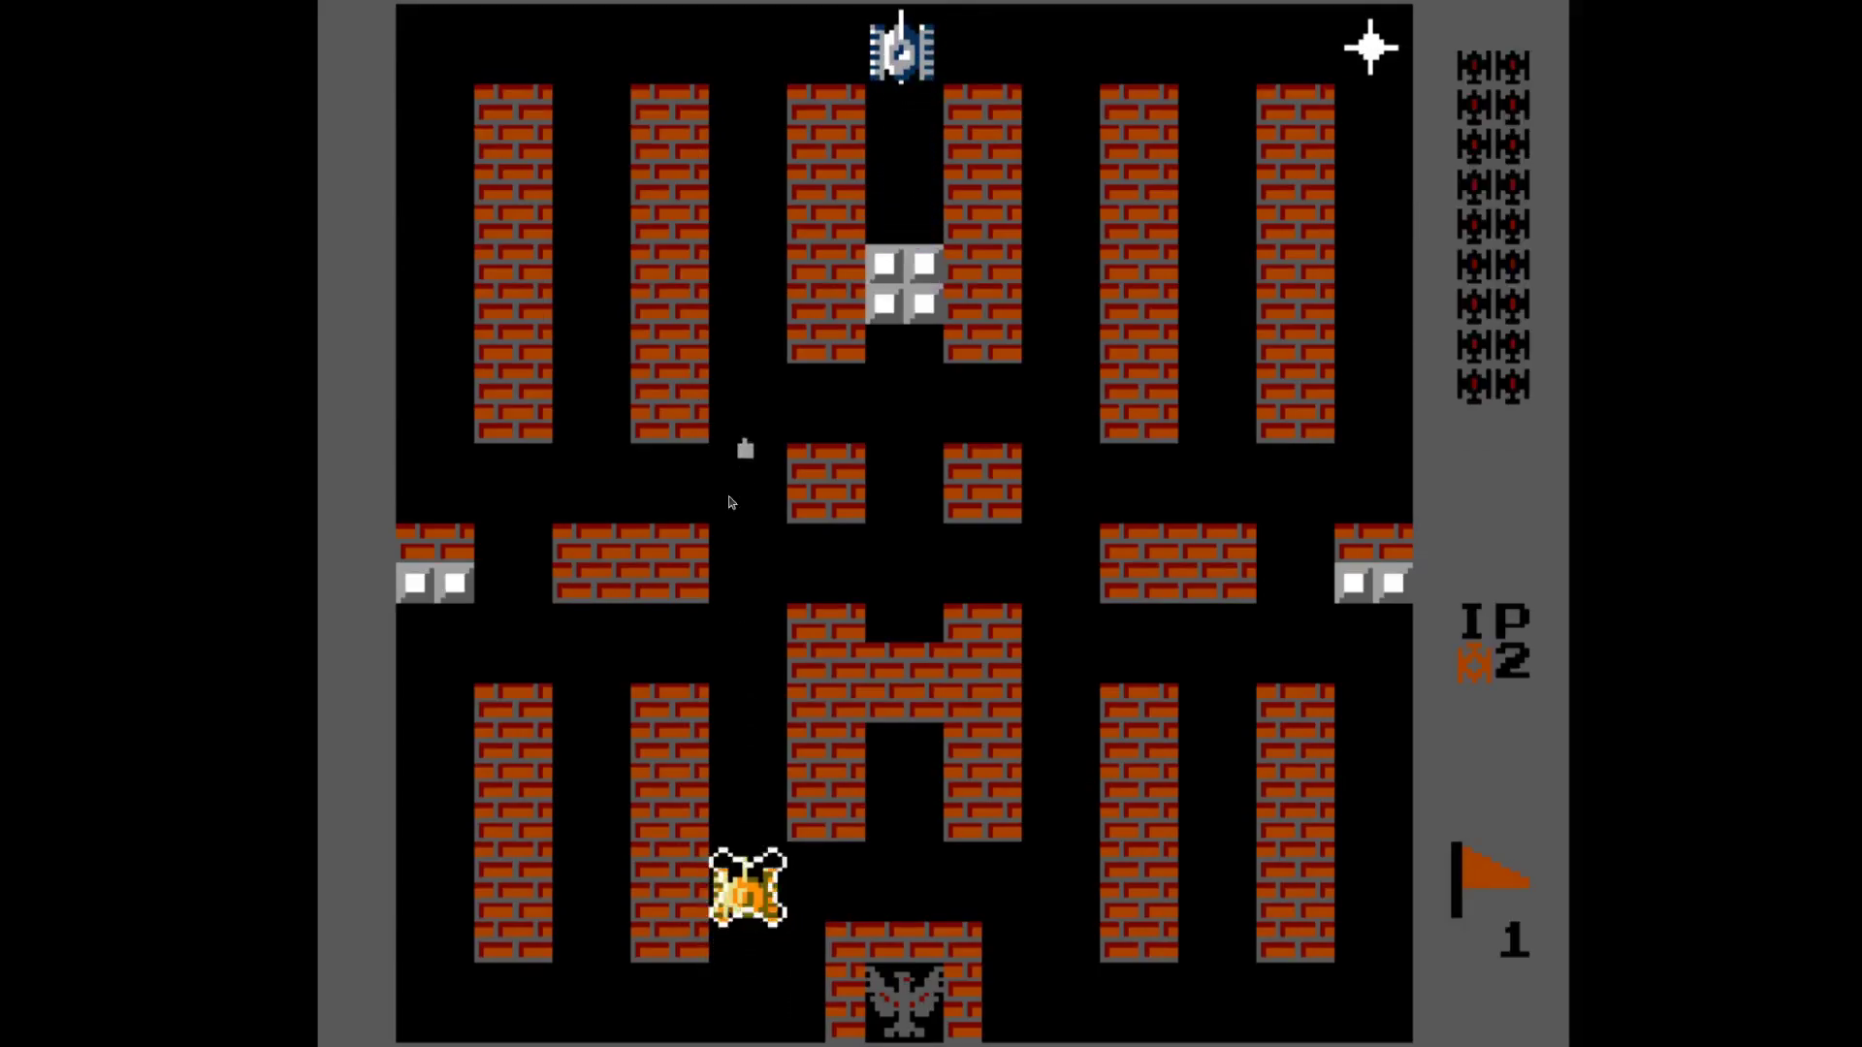
key(Right)
key(Right)
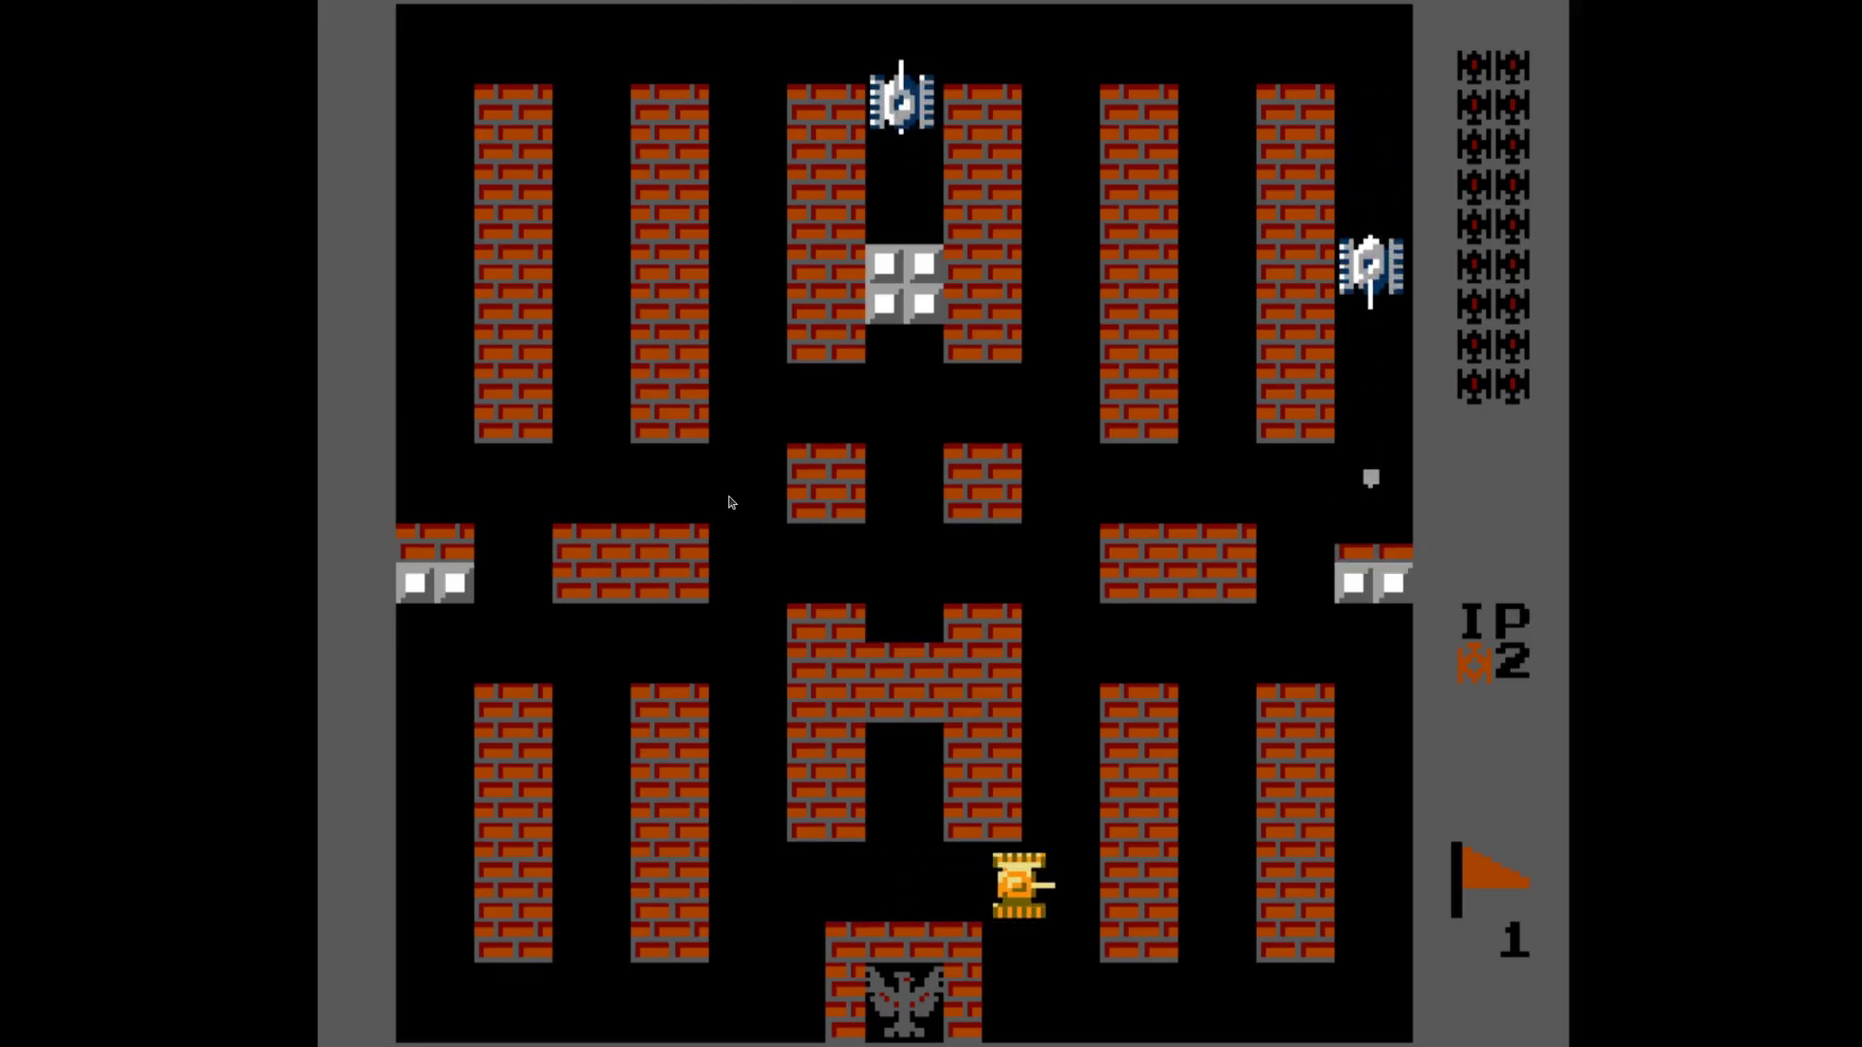
key(Up)
Attack the enemy tank in the far right lane, and move to the top row to fire at the enemies there
key(Up)
key(x)
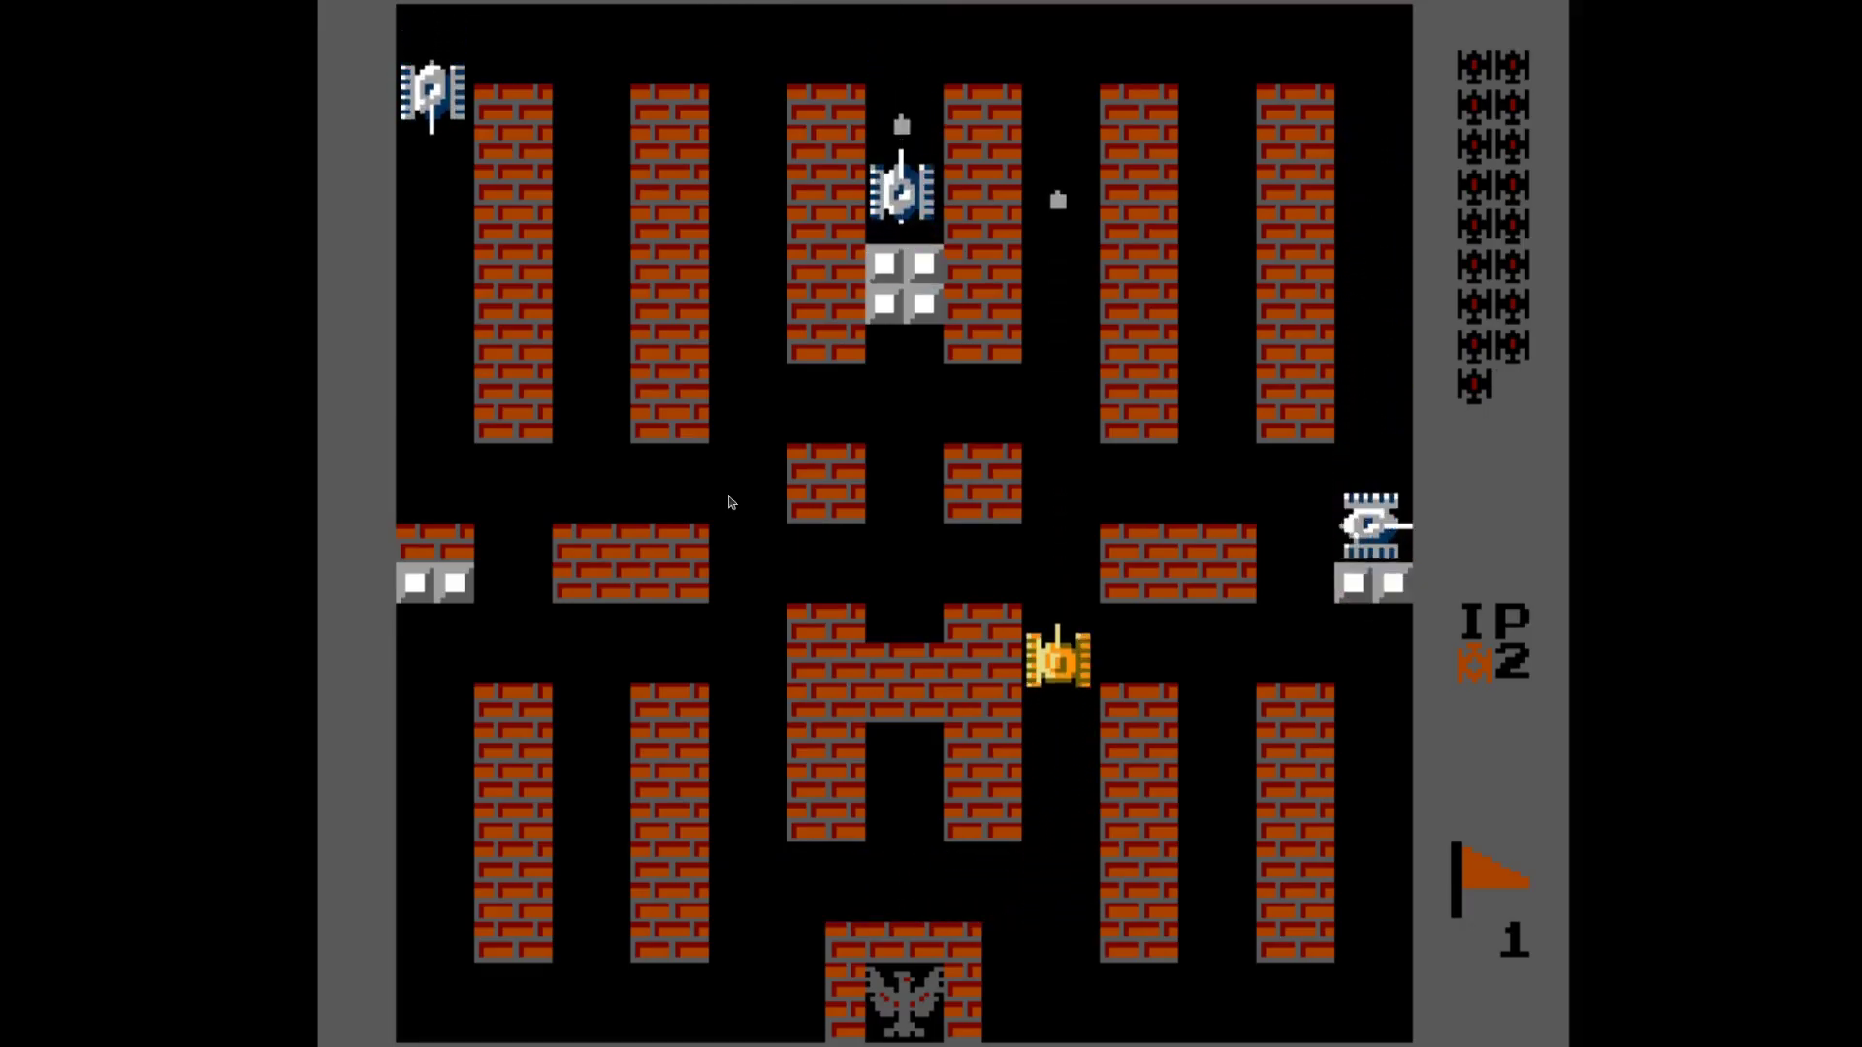
key(Up)
key(Right)
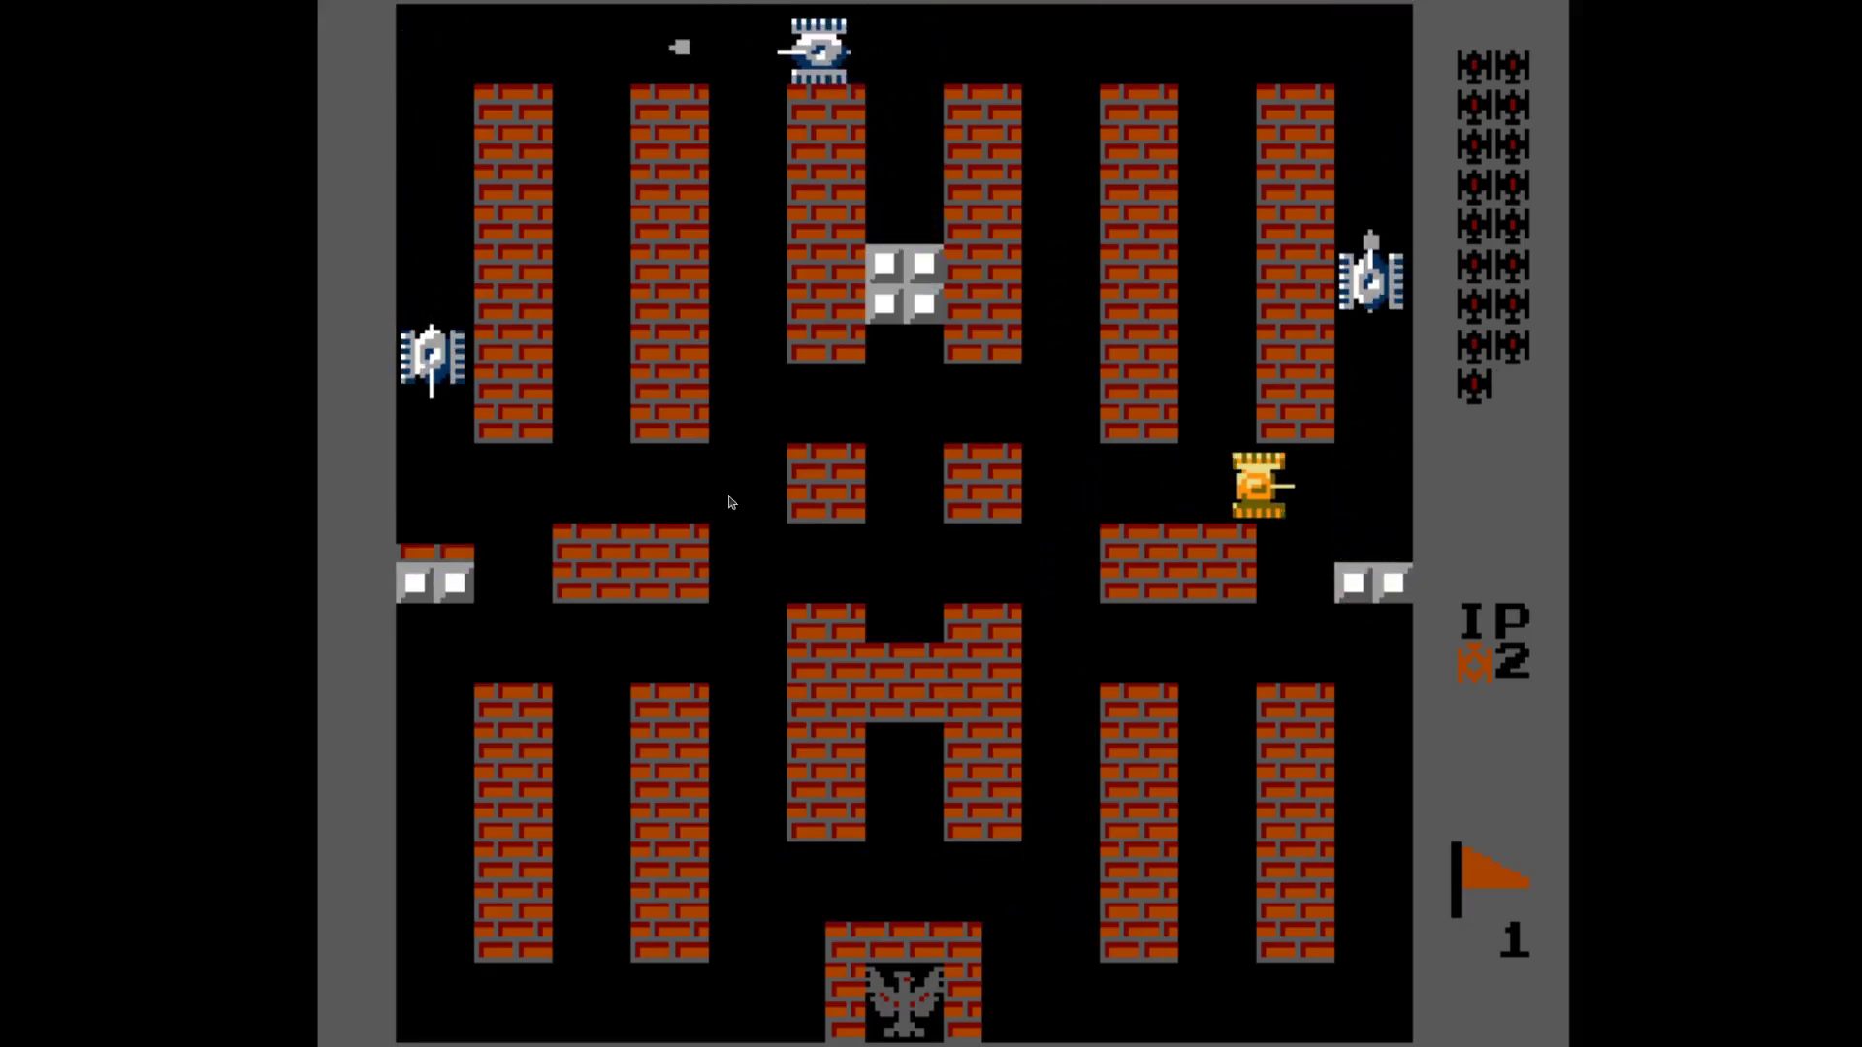
key(Up)
key(x)
key(Left)
key(Up)
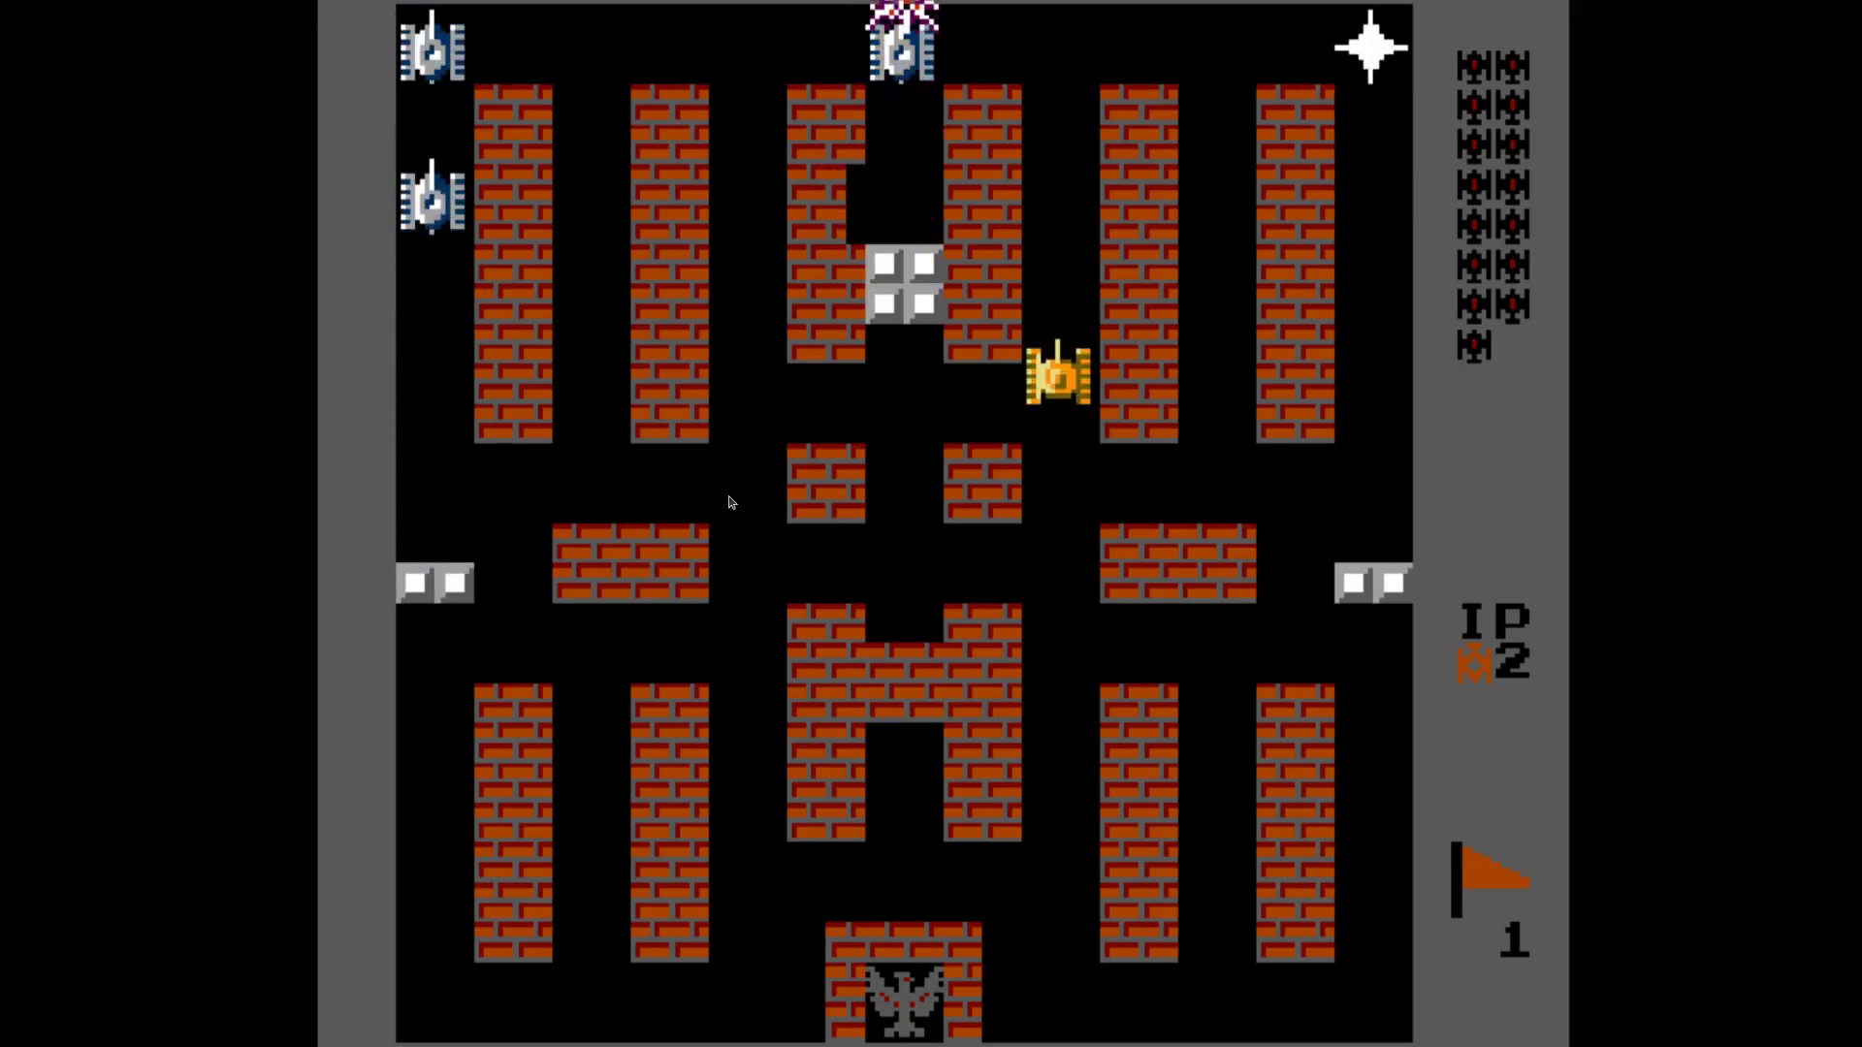
key(Left)
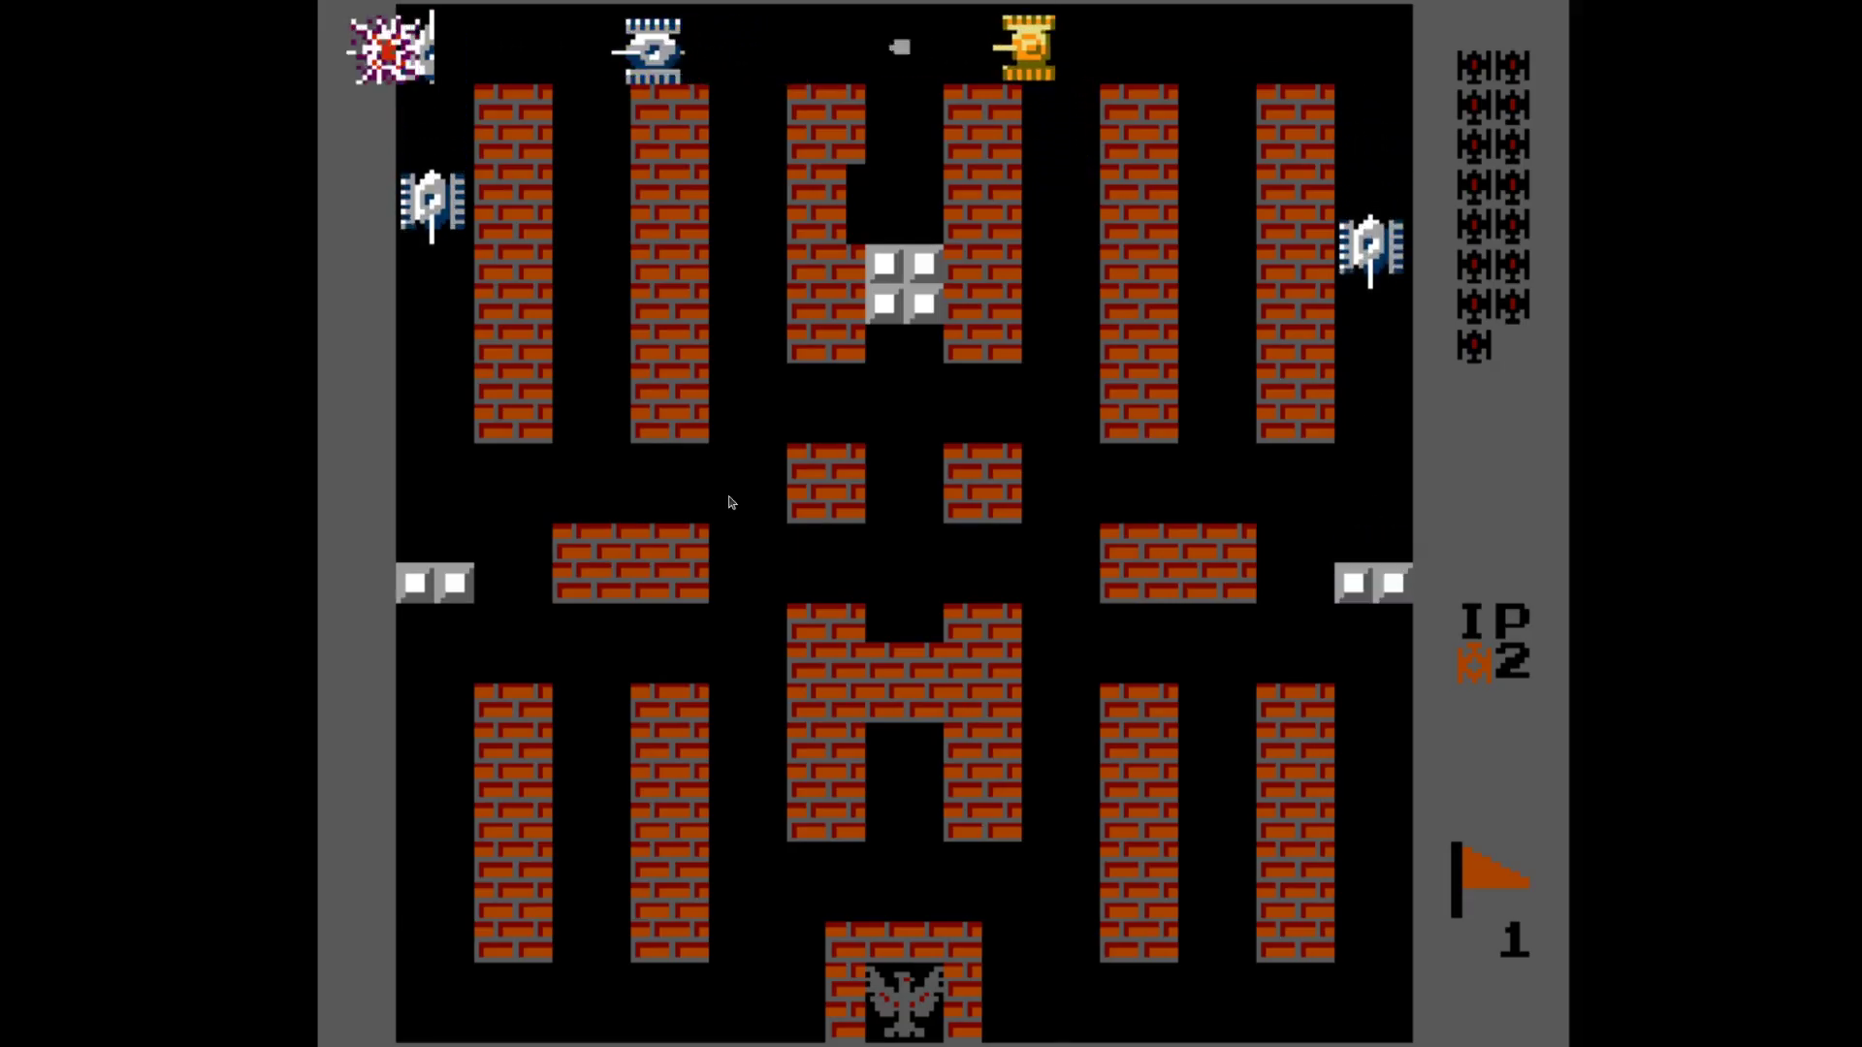
key(x)
key(Left)
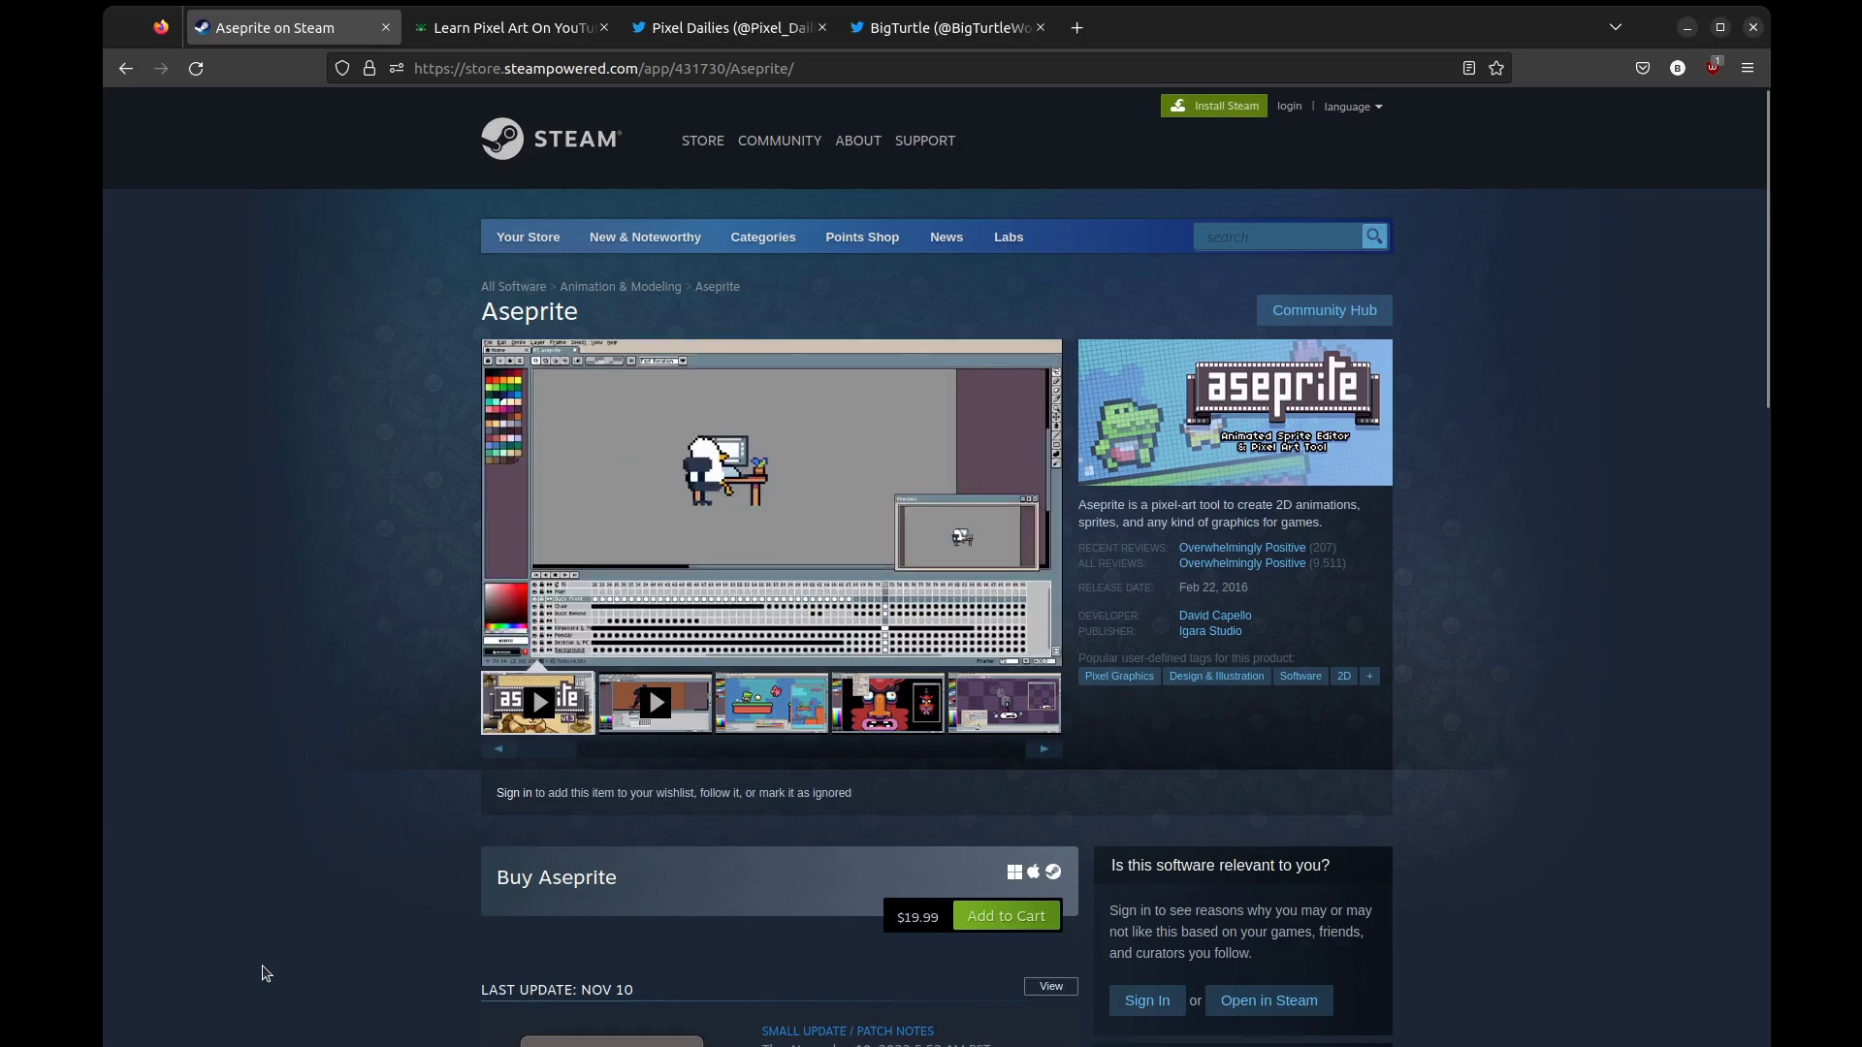
Look through the Learn Pixel Art On YouTube blog post and its Aseprite tutorial notes
key(ctrl+Tab)
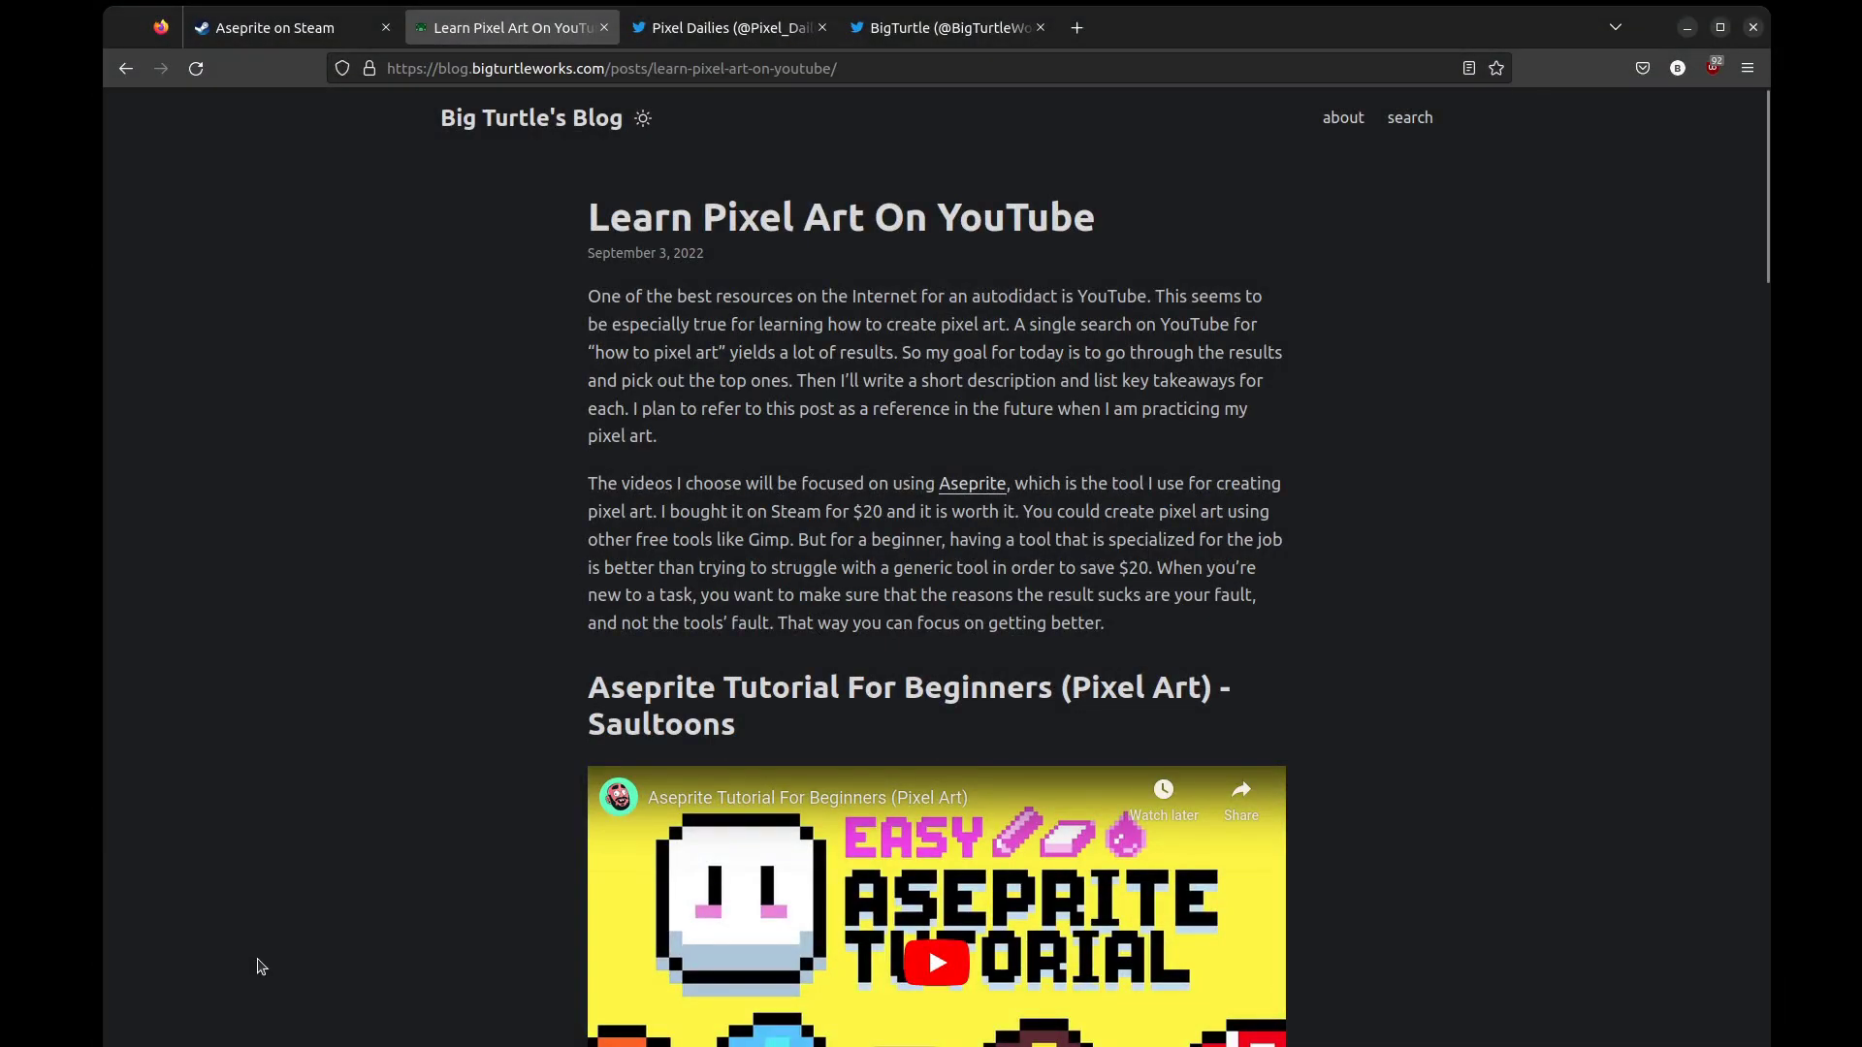
scroll(259, 966, down, 10)
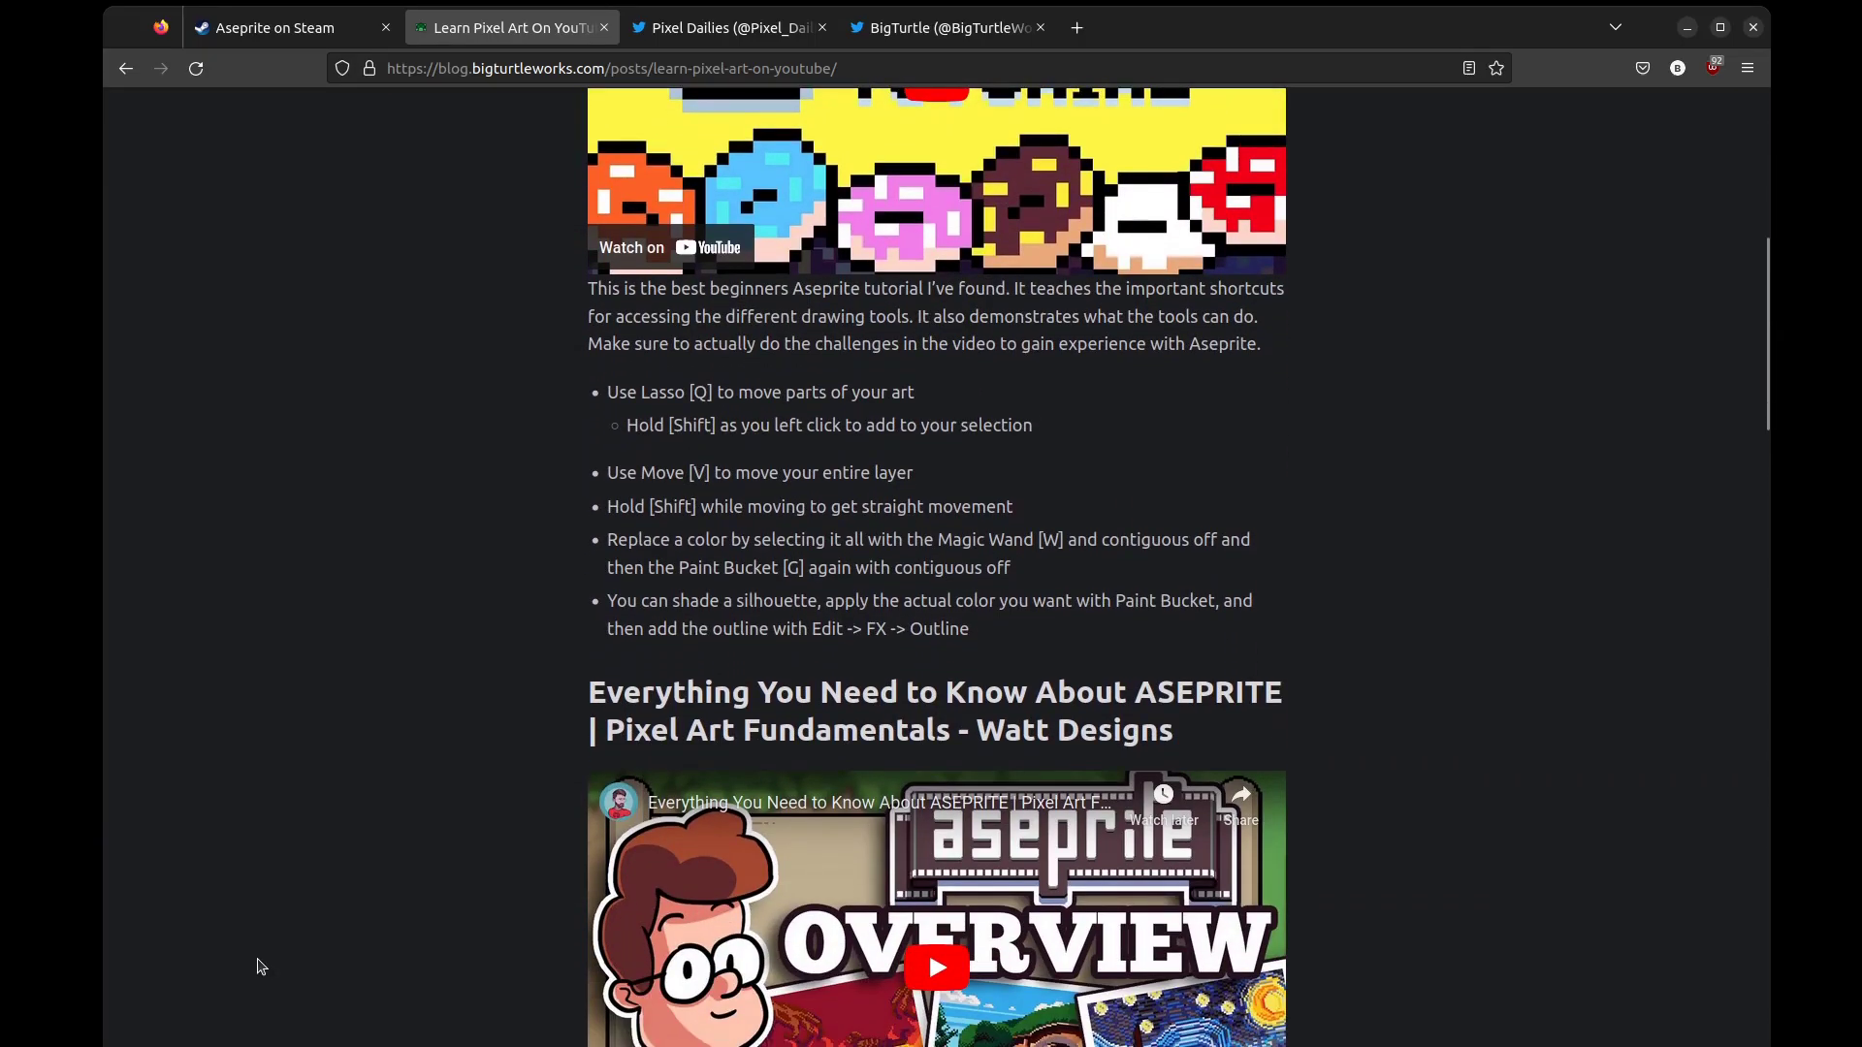
scroll(260, 966, down, 3)
View the pixel art posts on the BigTurtle Twitter profile
key(ctrl+Tab)
key(ctrl+Tab)
scroll(259, 966, down, 8)
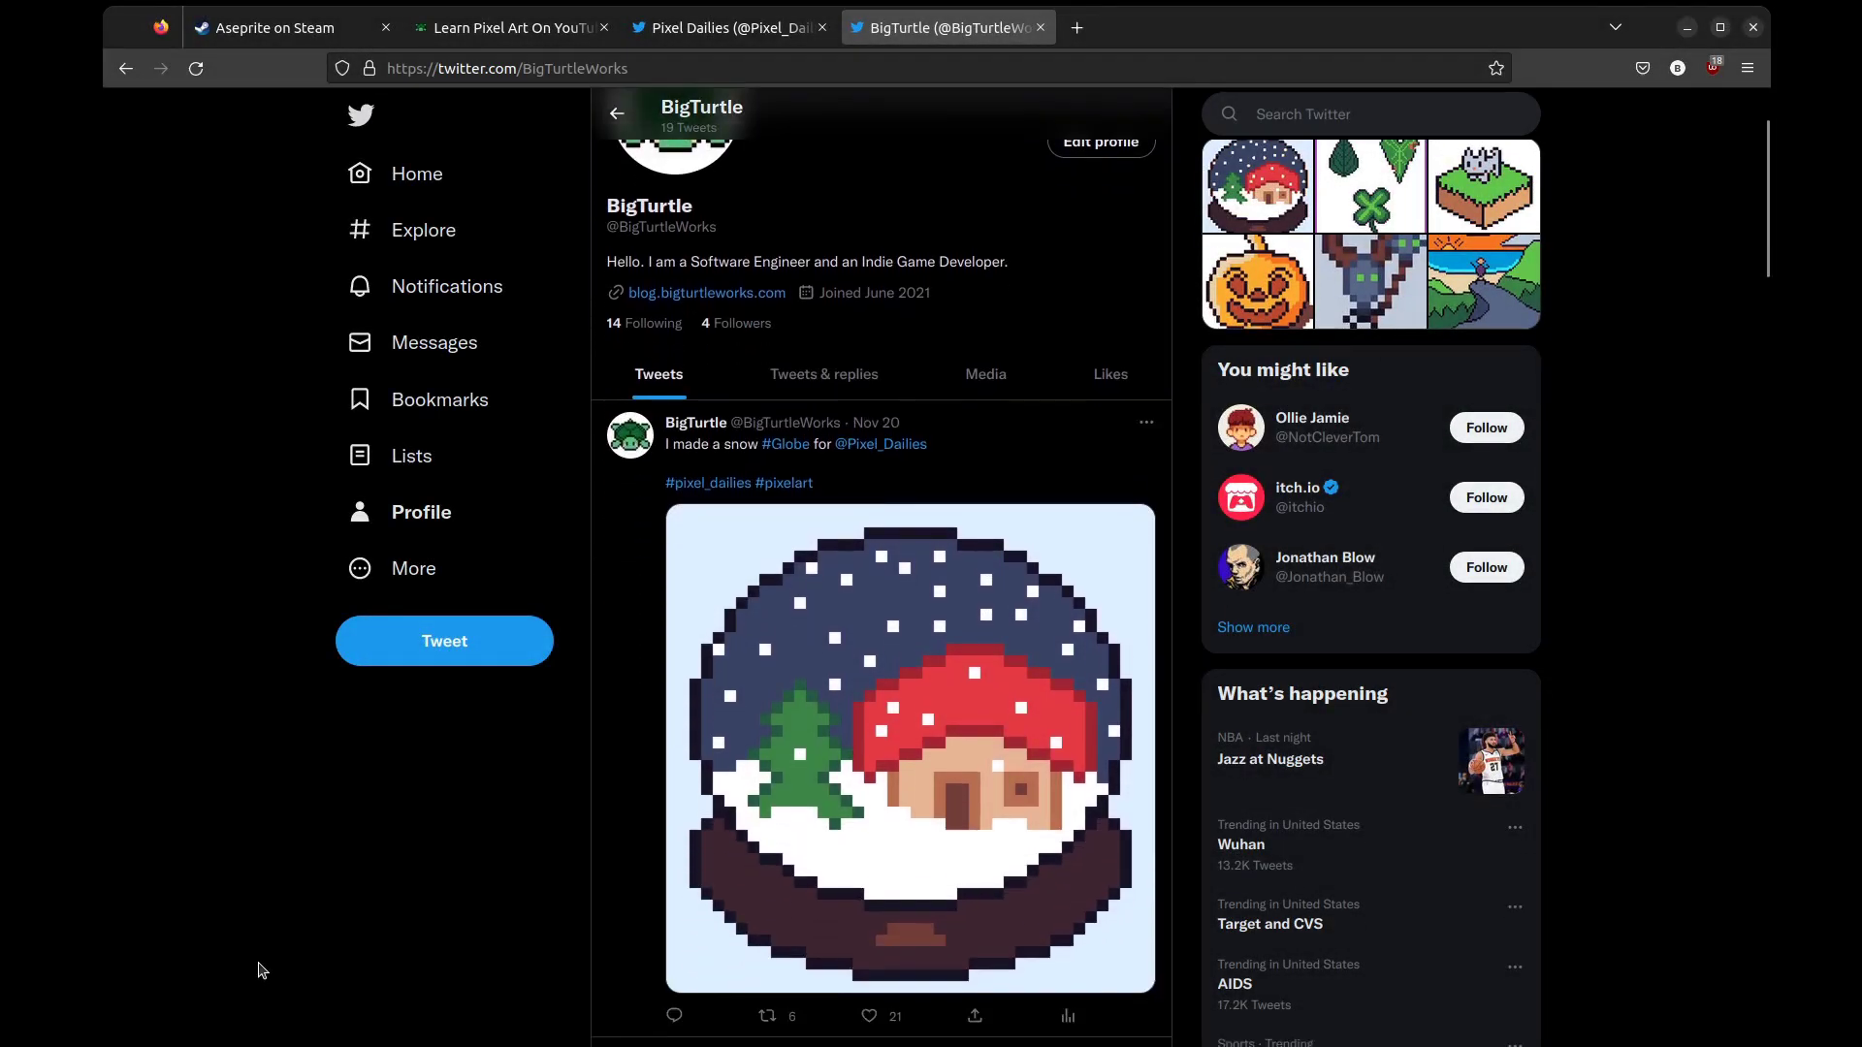
scroll(260, 969, down, 7)
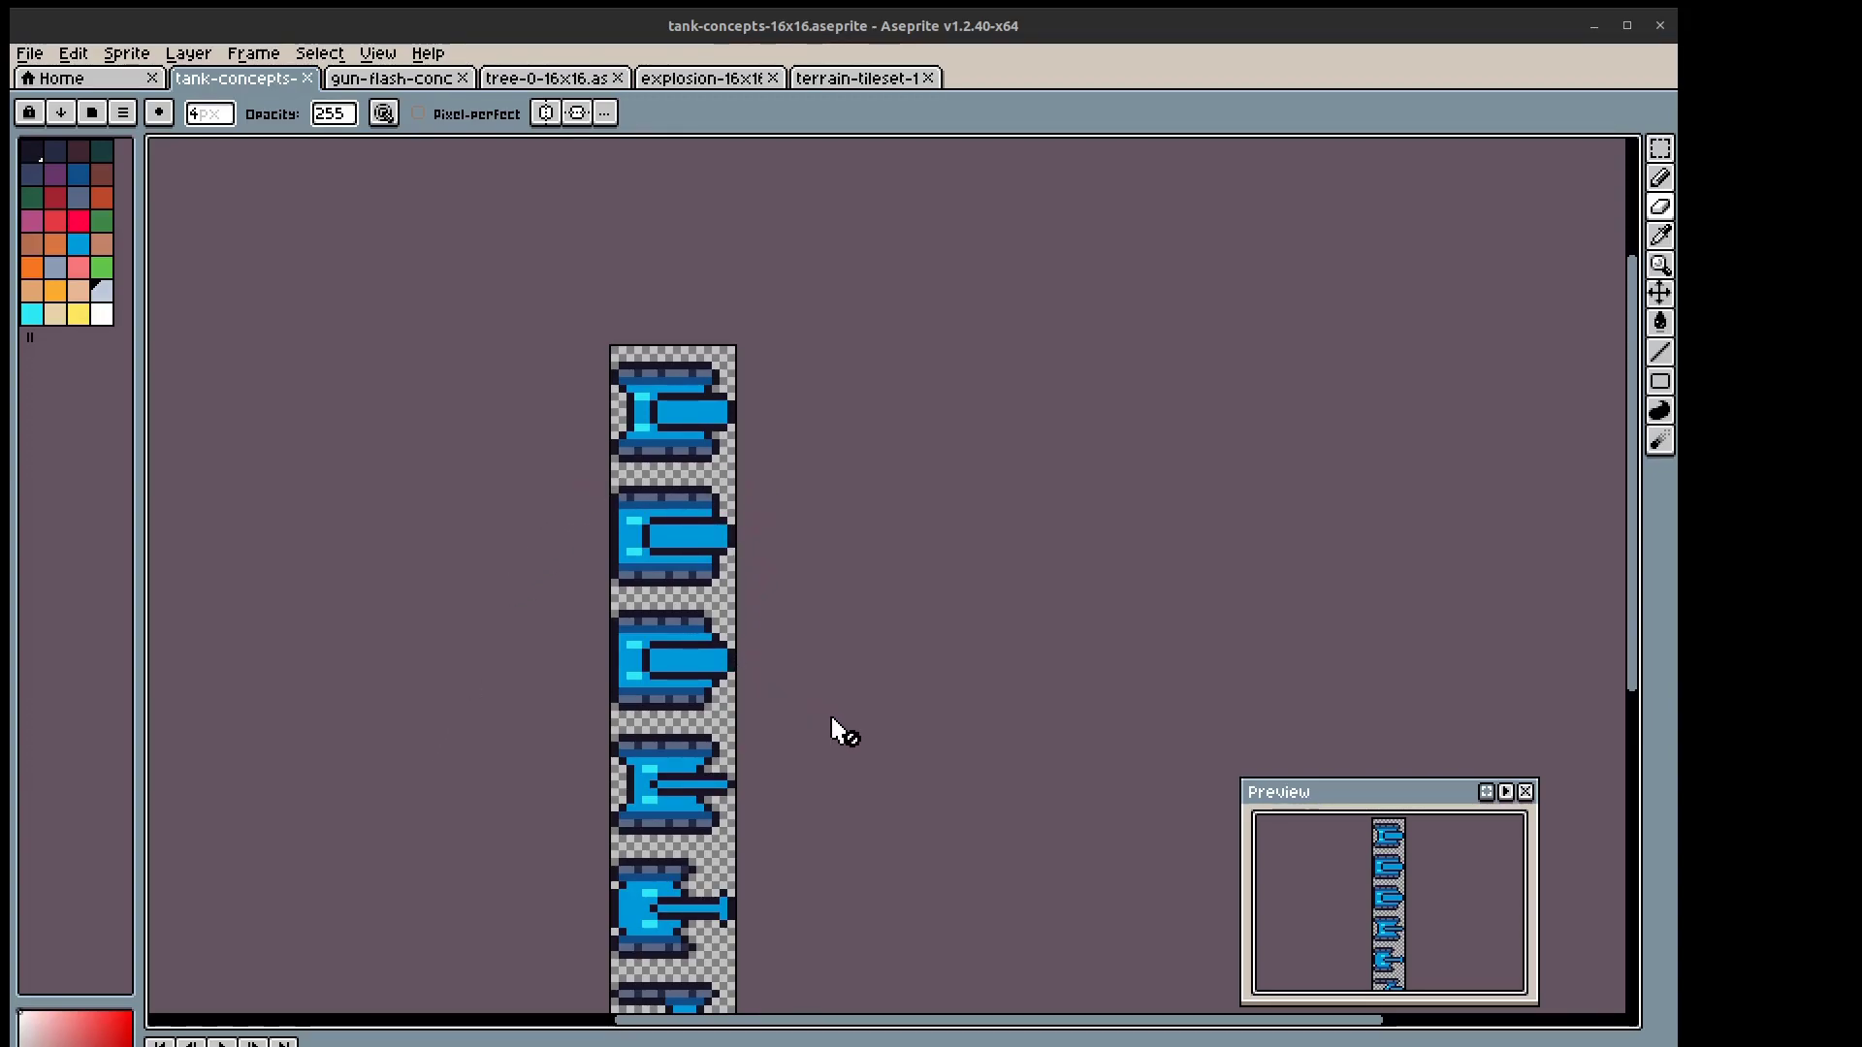
Review the tank concept, gun flash, tree, explosion and terrain tileset sprites in Aseprite
middle_drag(836, 733, 814, 604)
middle_drag(864, 806, 850, 707)
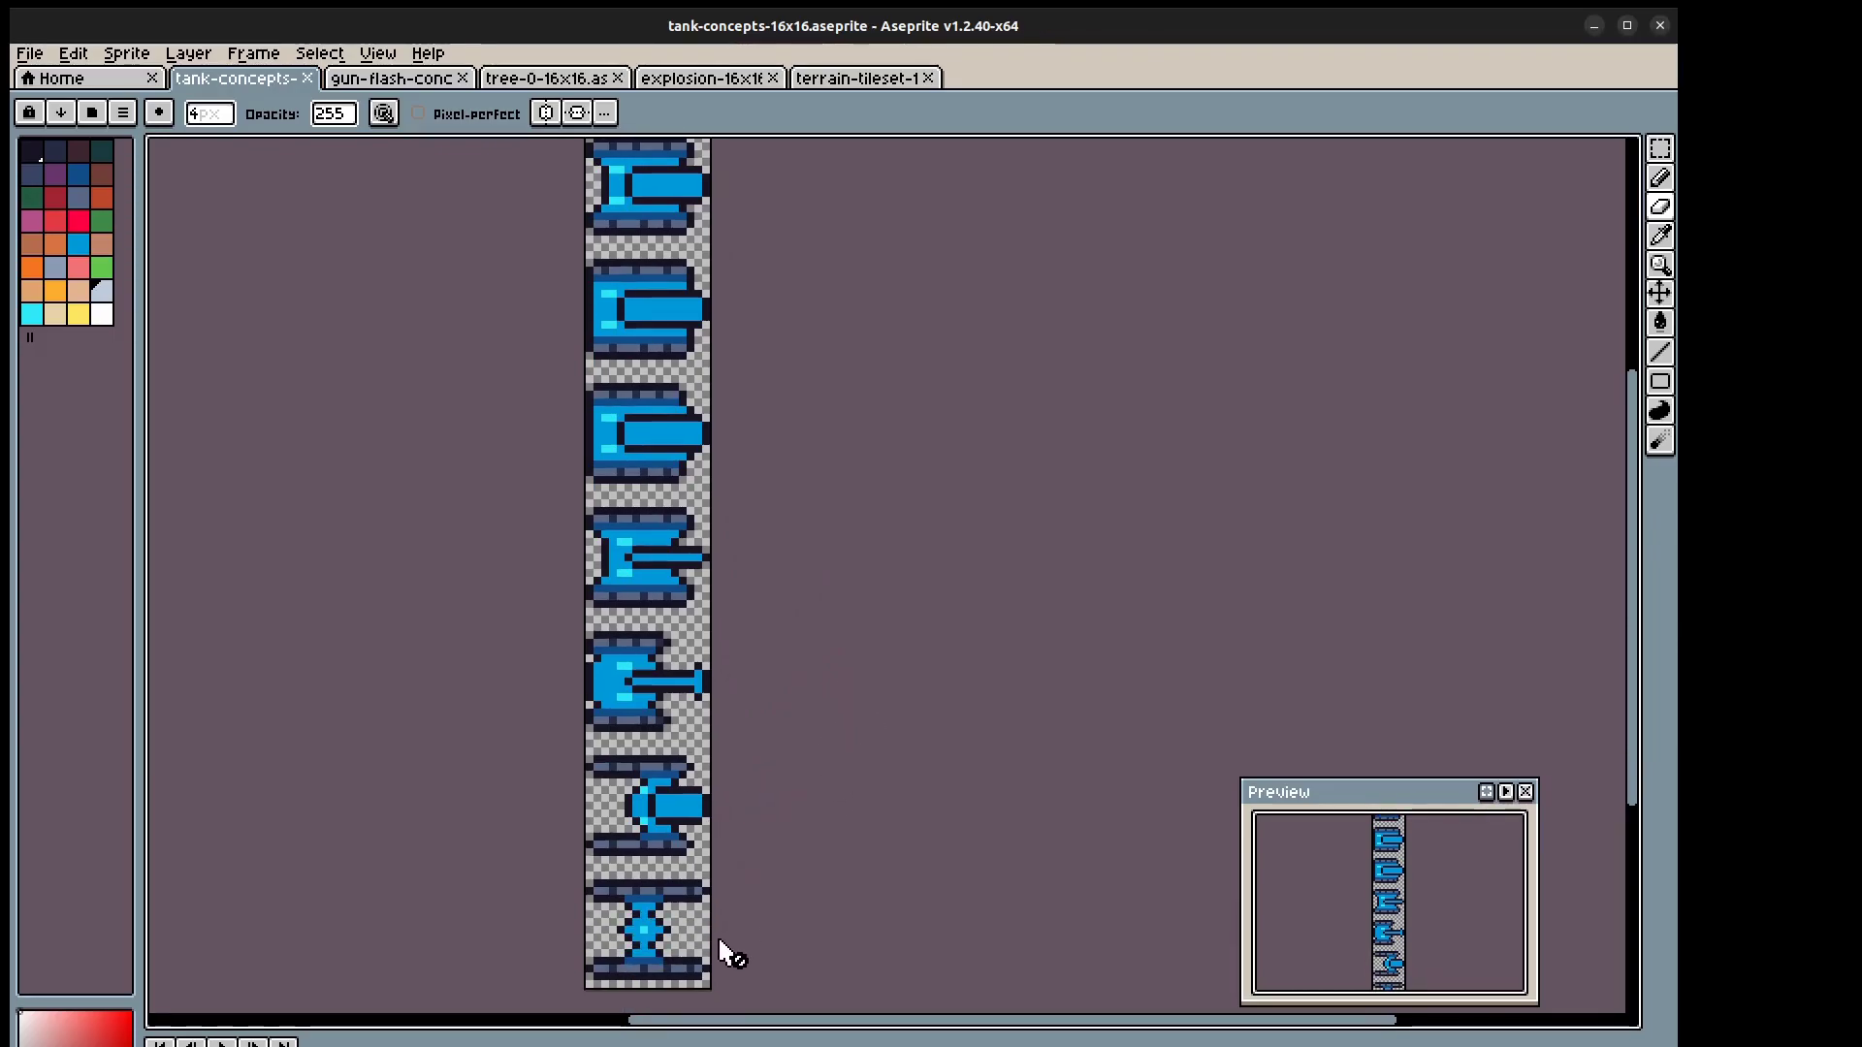
click(391, 78)
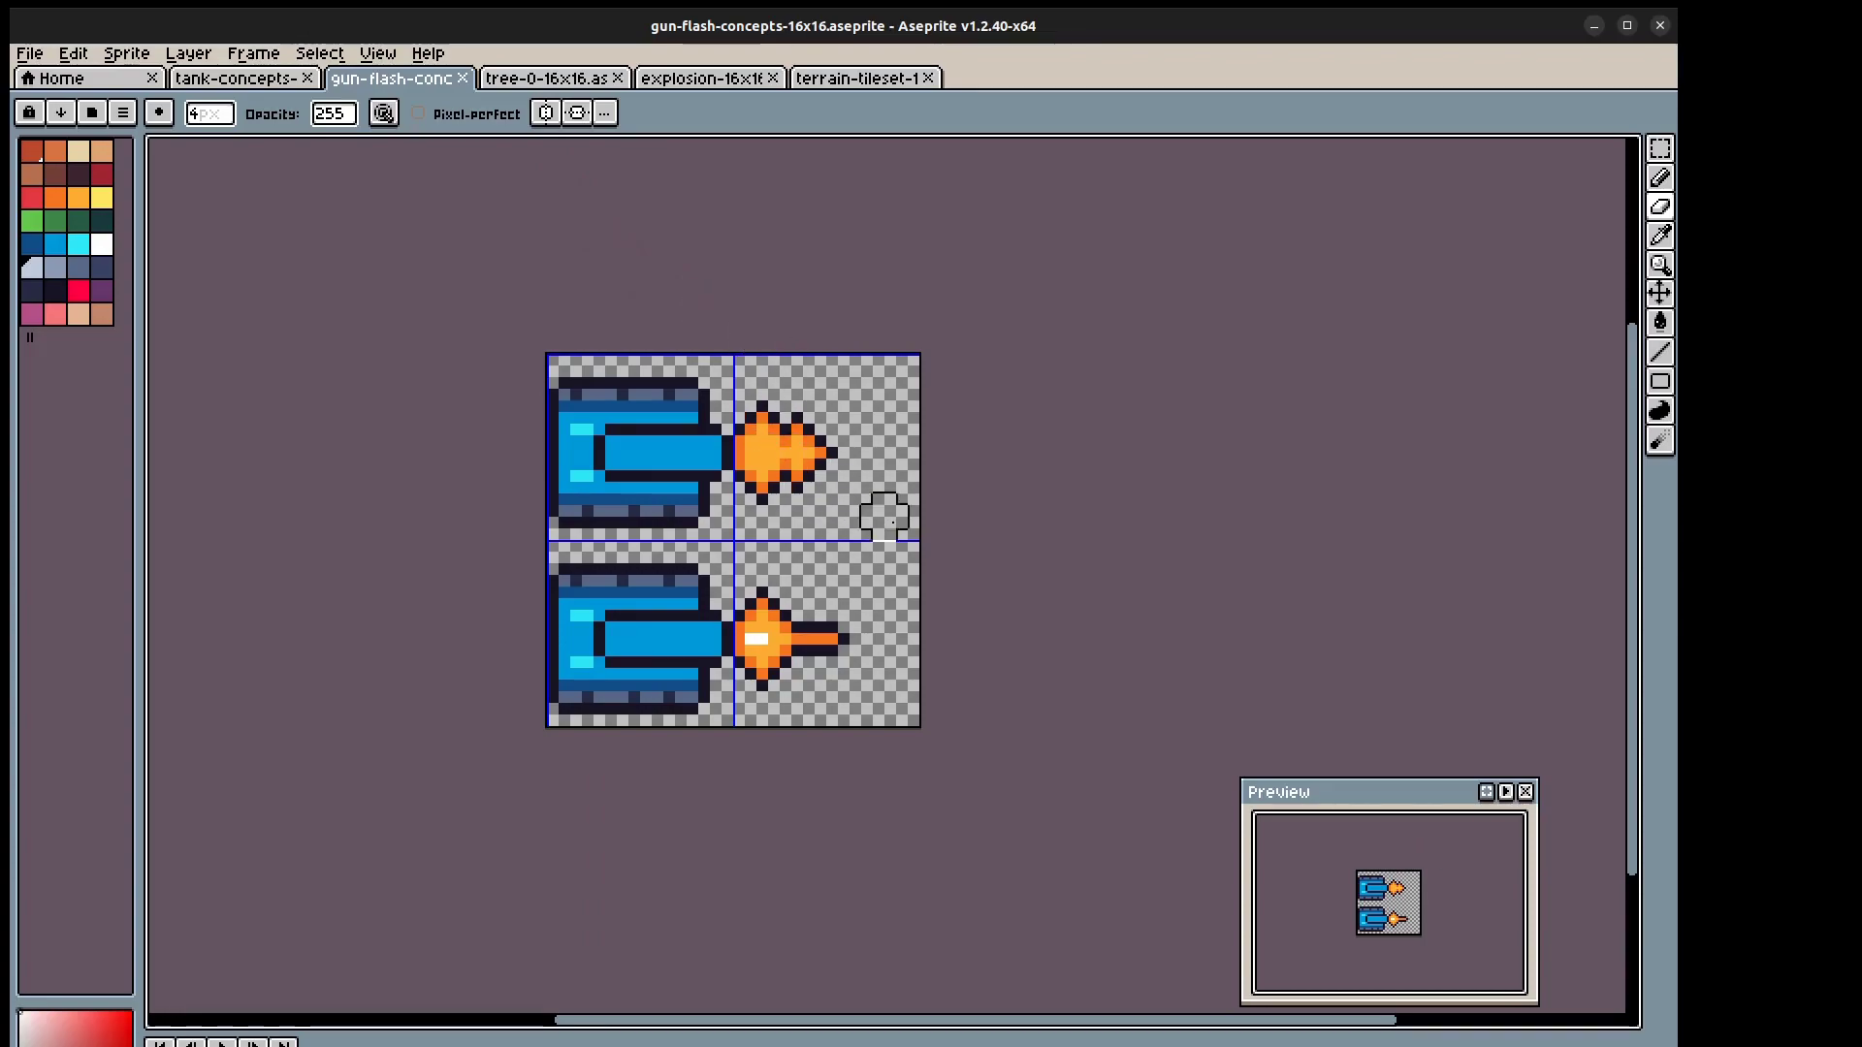
click(553, 78)
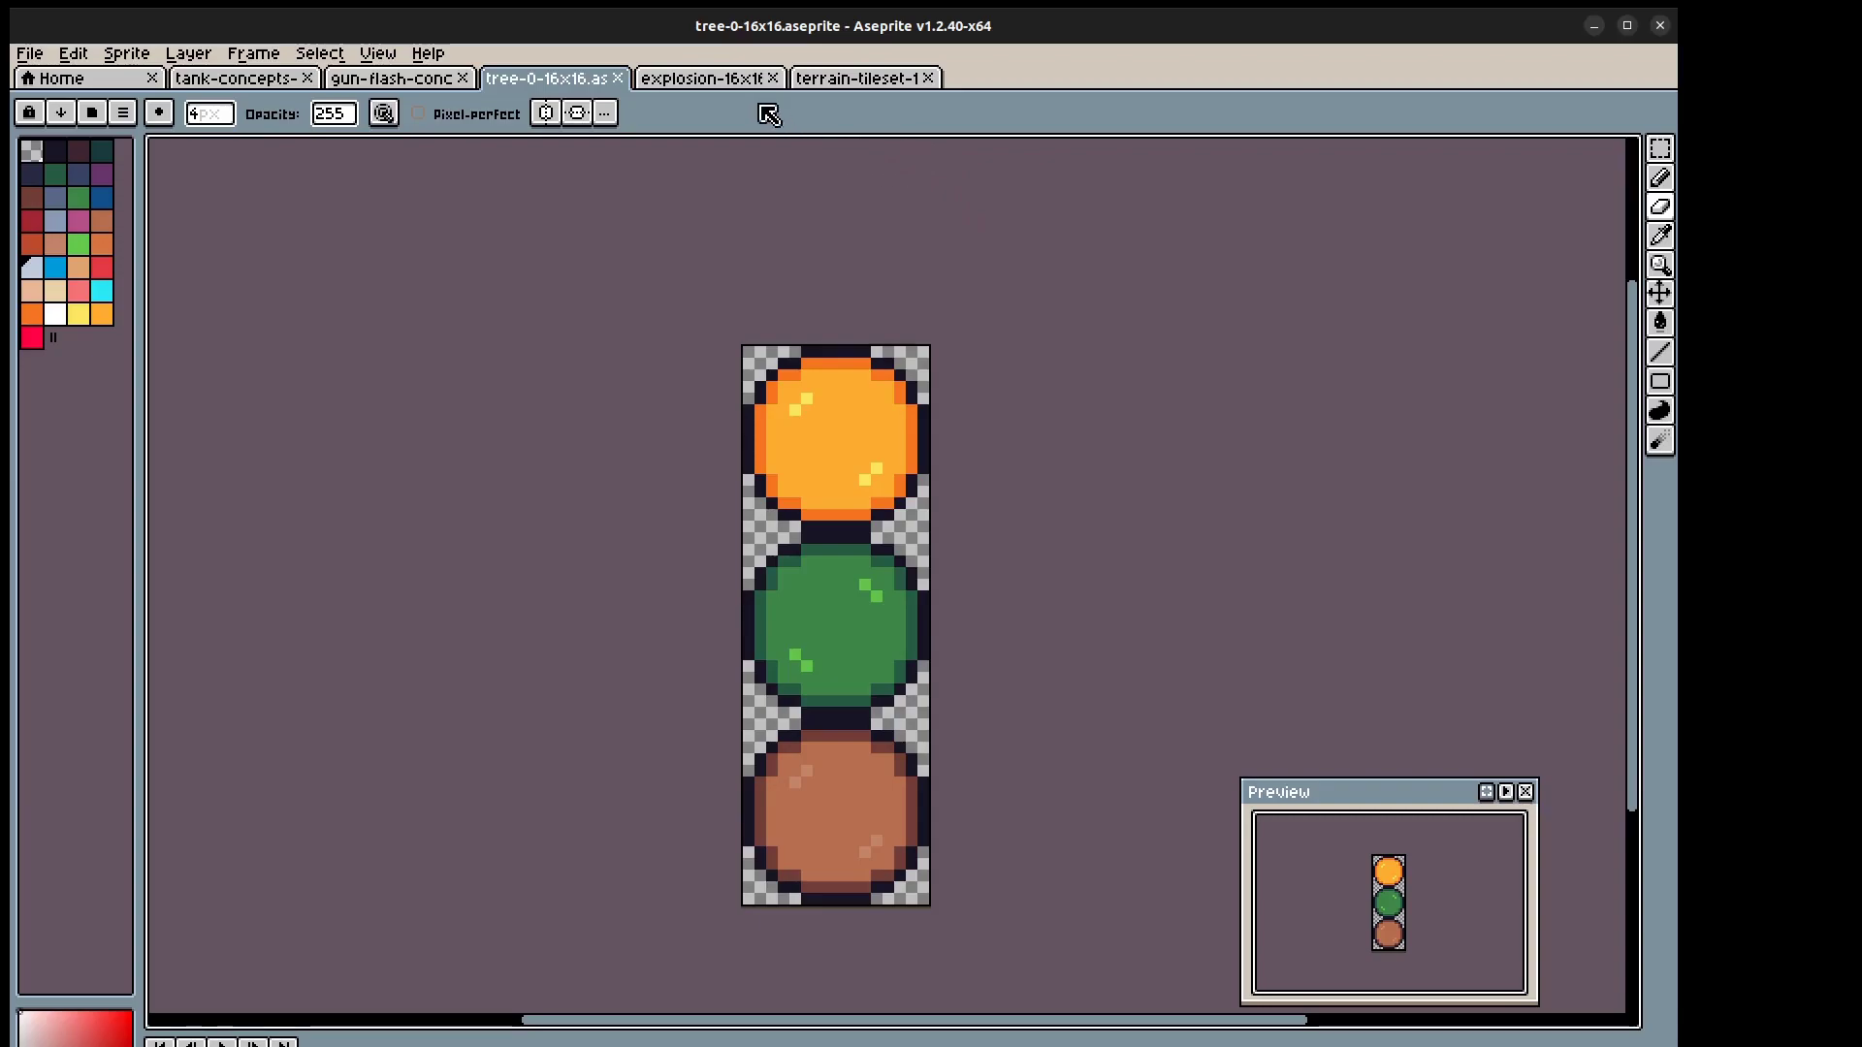
click(712, 79)
middle_drag(1159, 387, 995, 418)
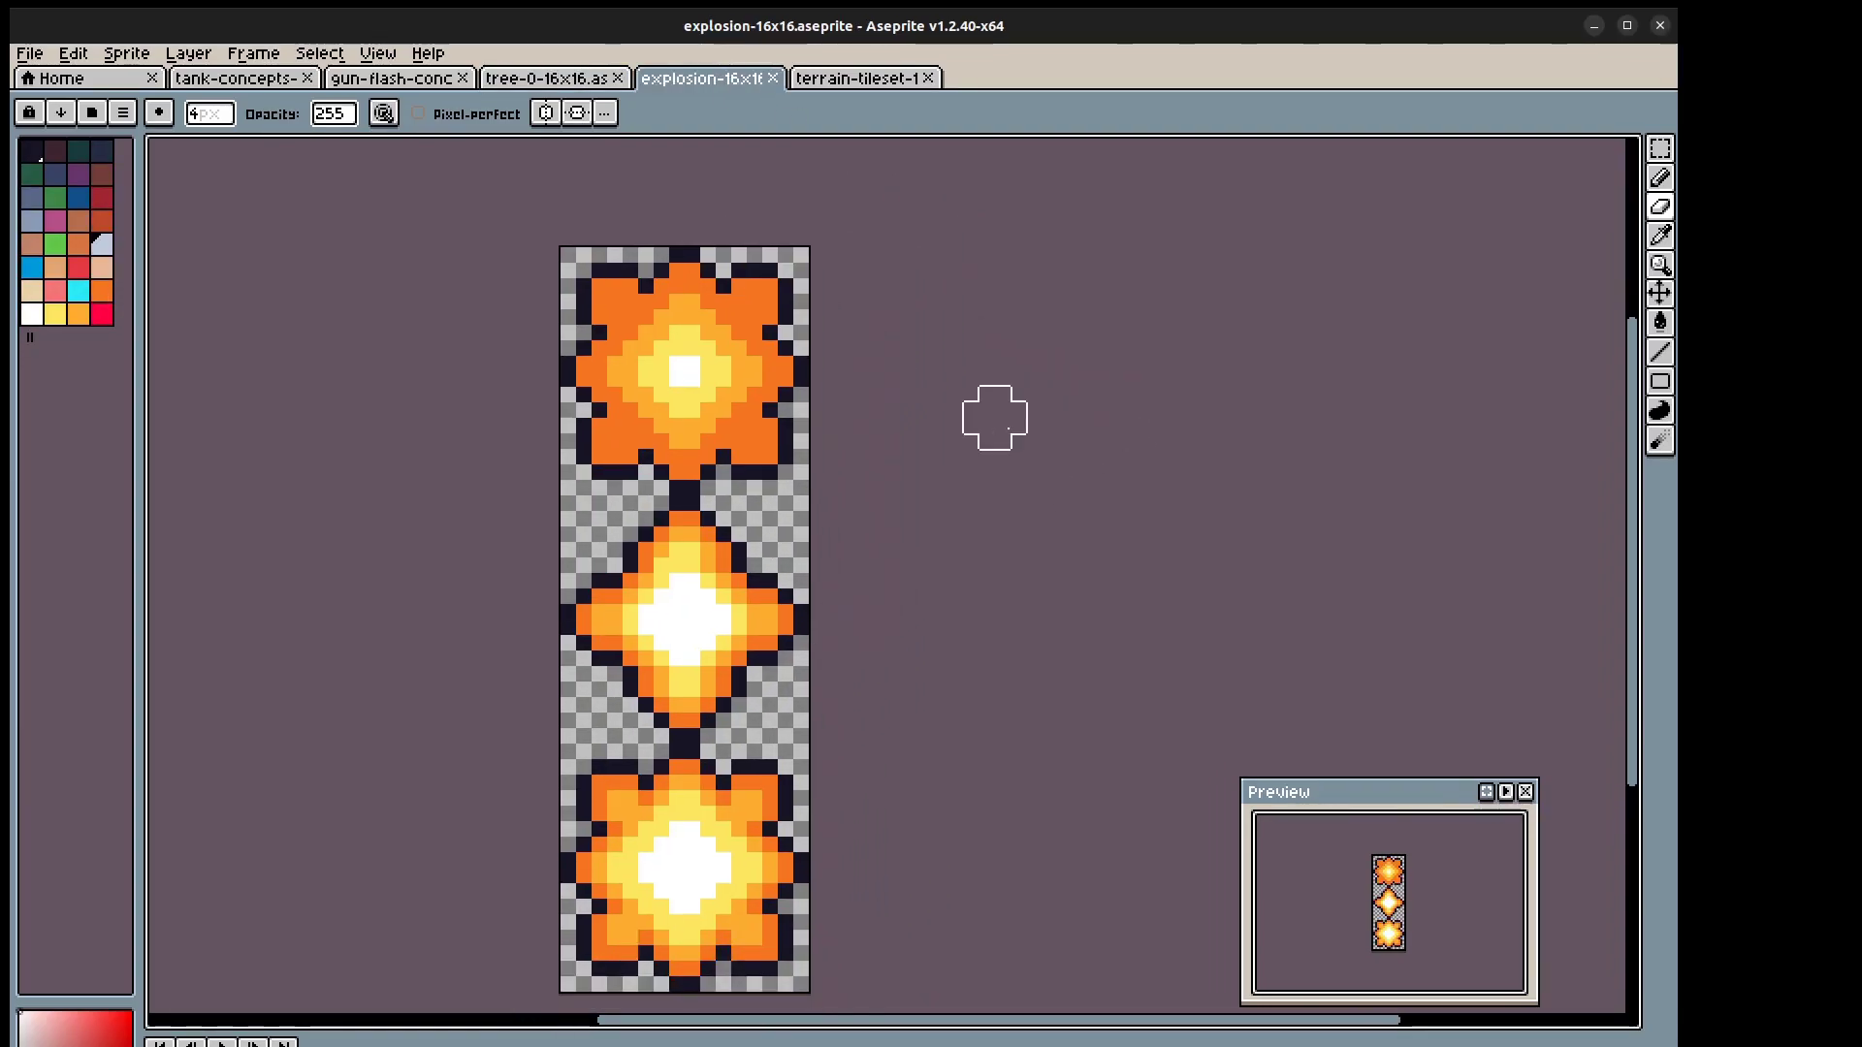
click(863, 77)
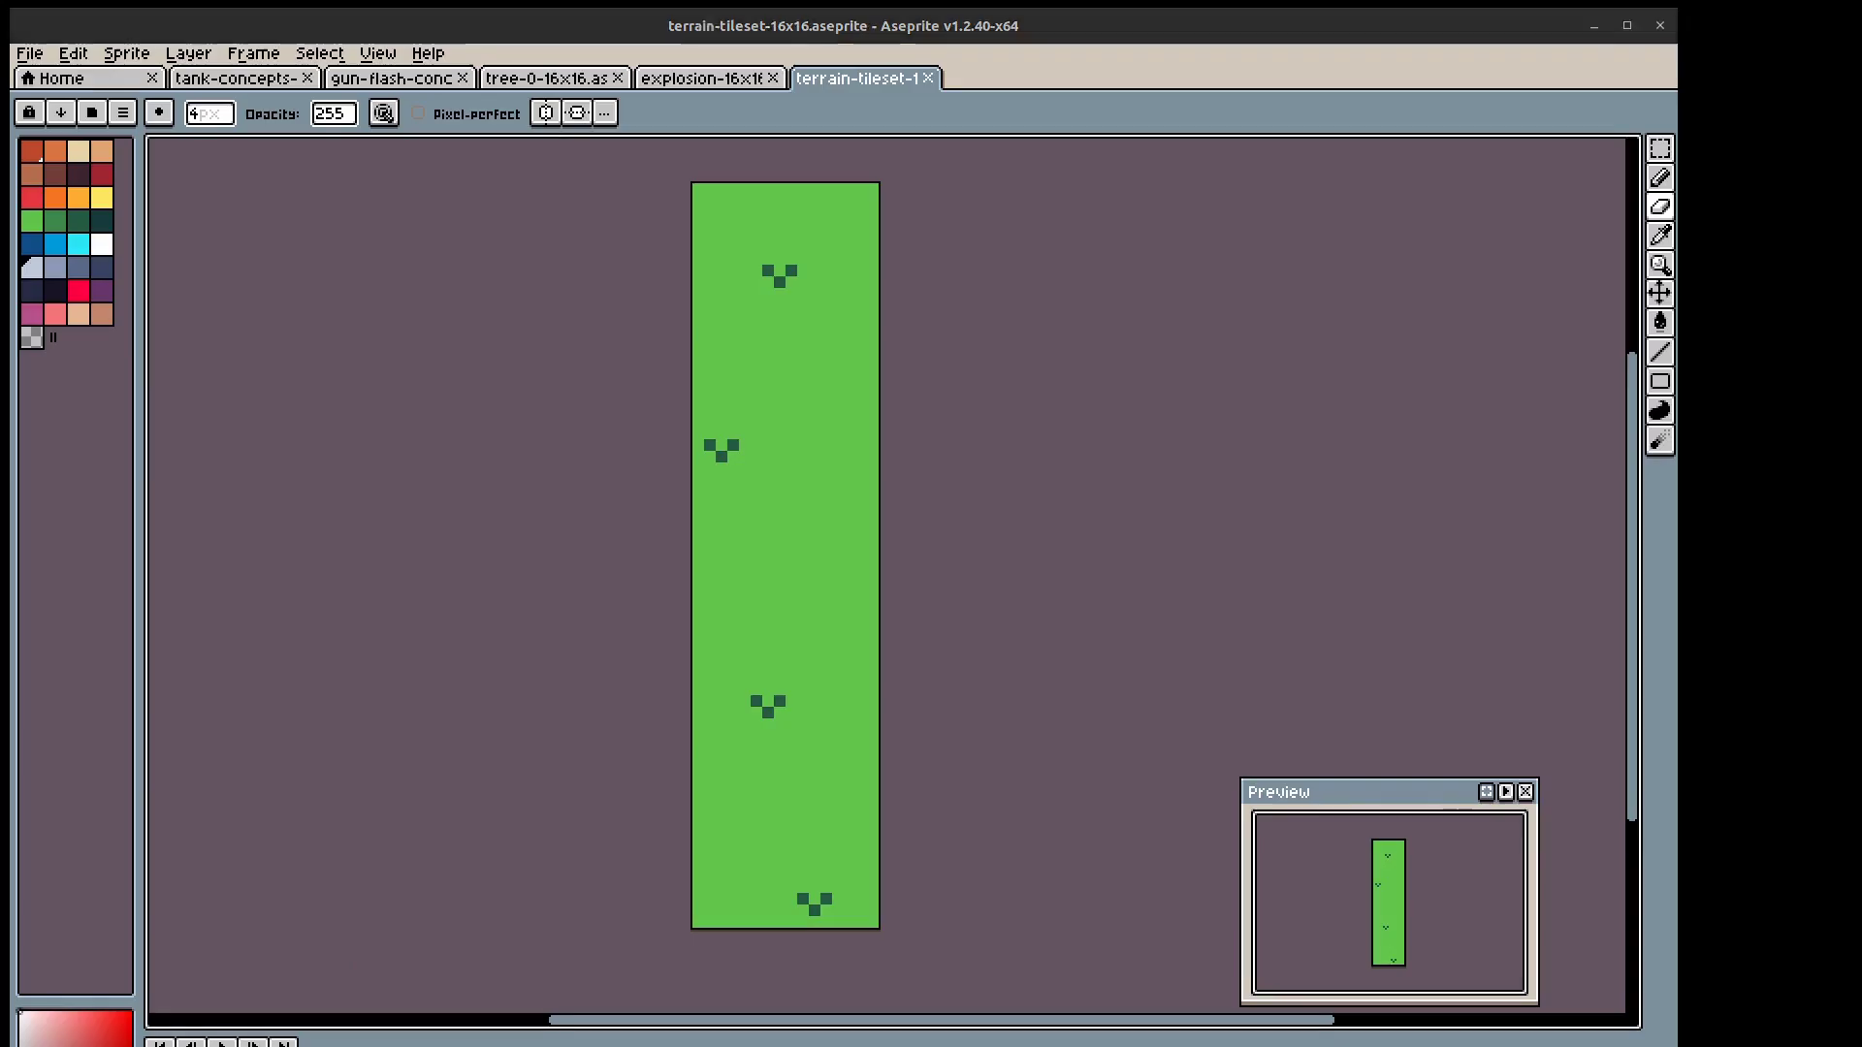
Switch to the Able Archer project in Godot and open Tank.tscn from the tanks folder
key(alt+Tab)
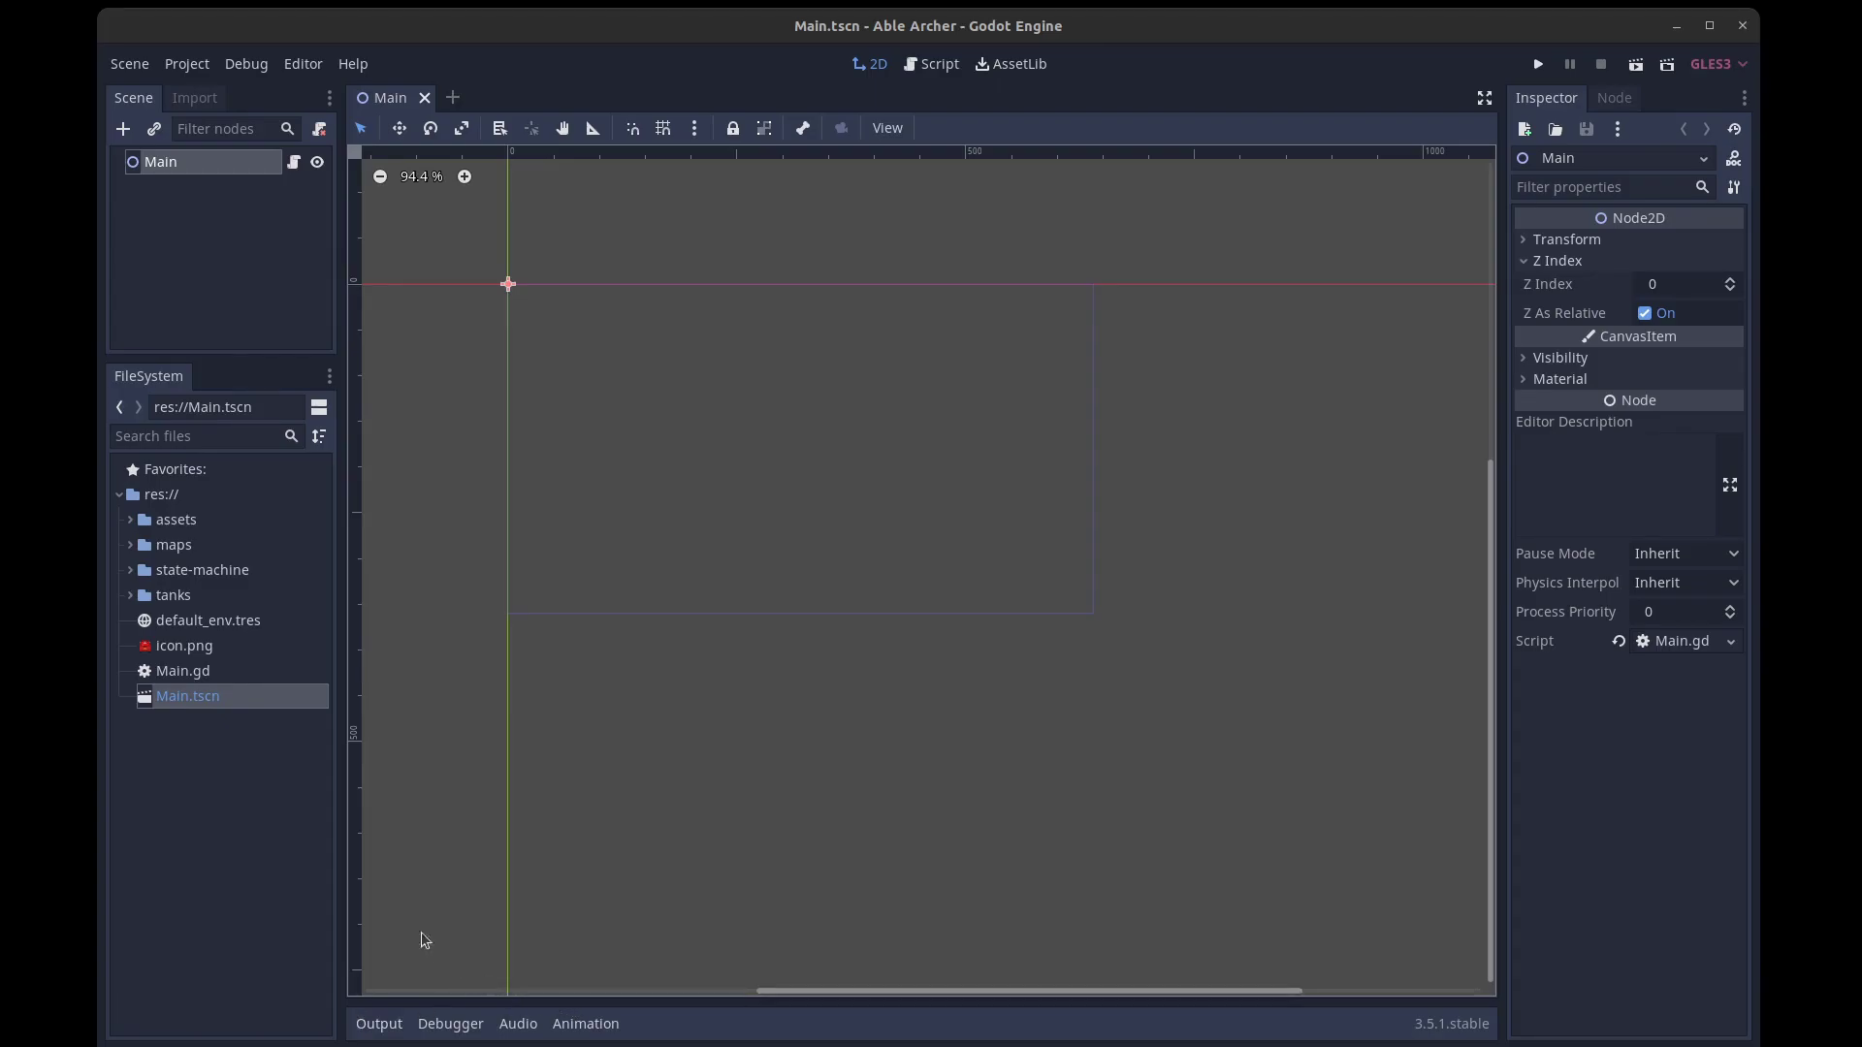
click(132, 596)
double_click(184, 670)
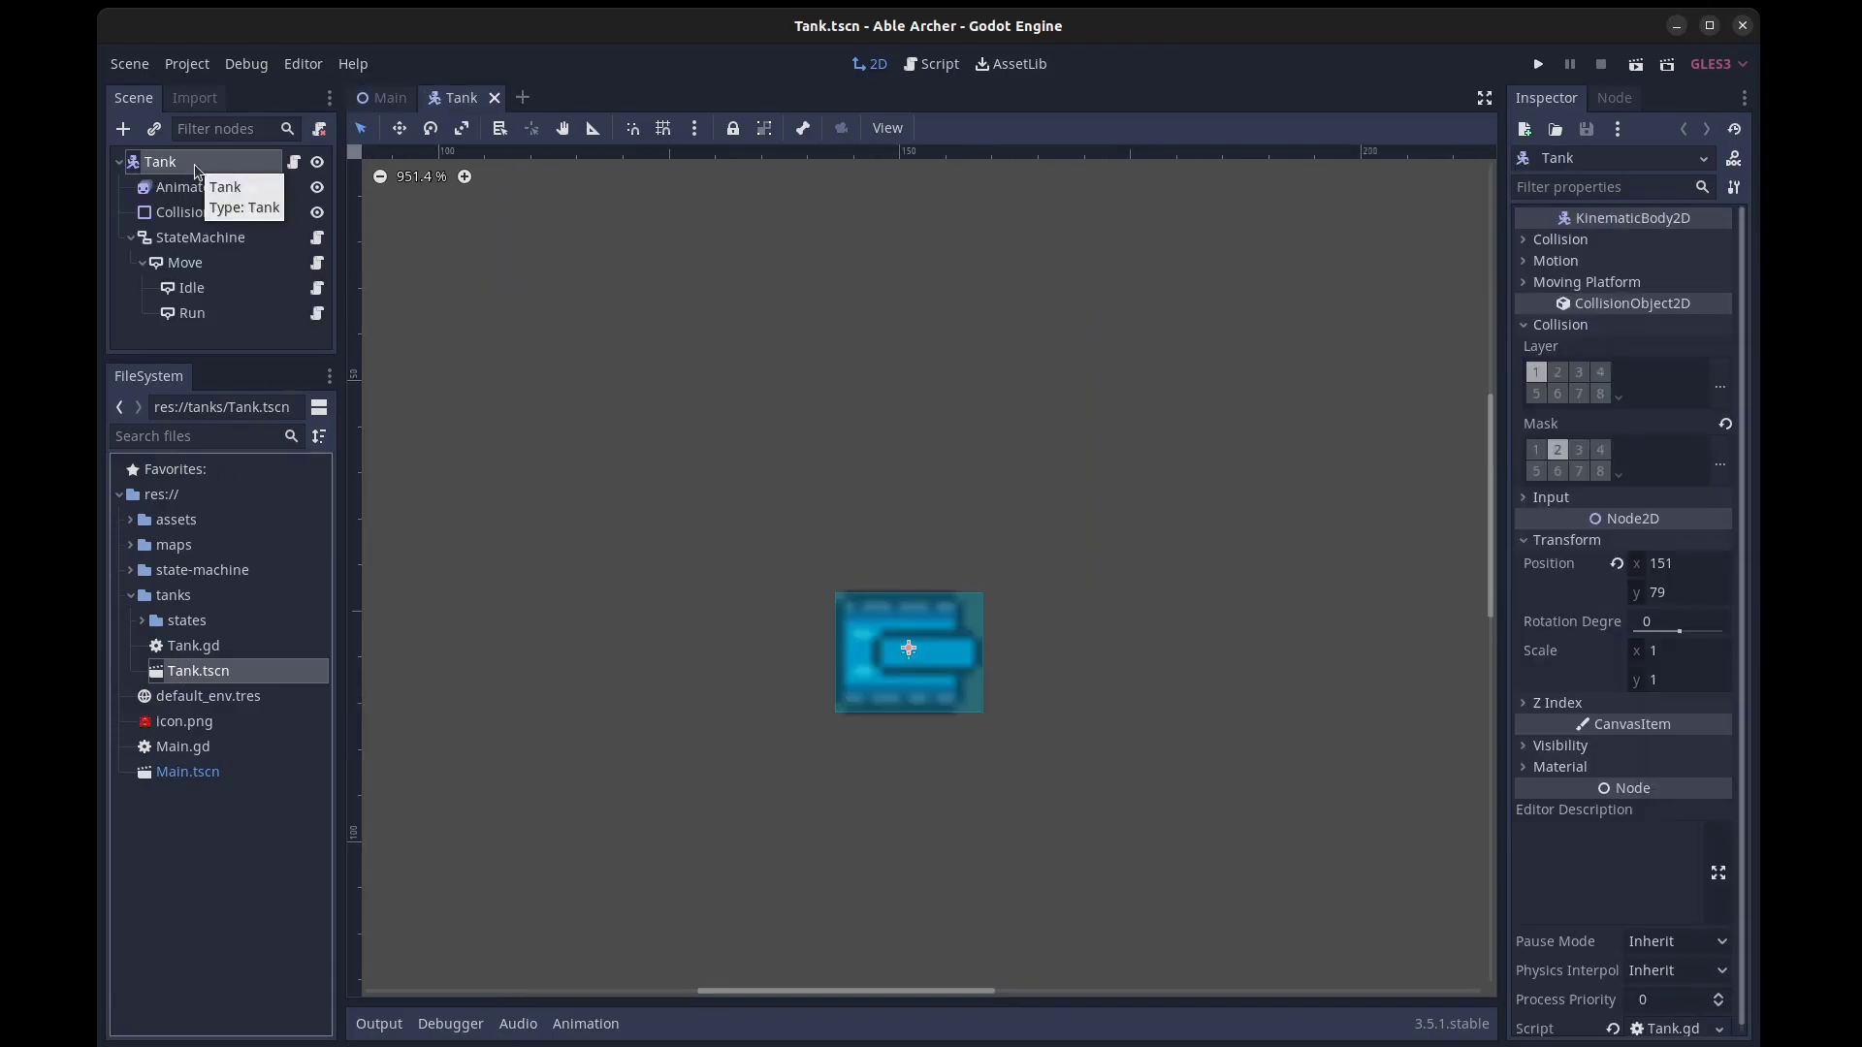
Inspect the Tank scene's AnimatedSprite, CollisionShape2D and StateMachine nodes
click(185, 189)
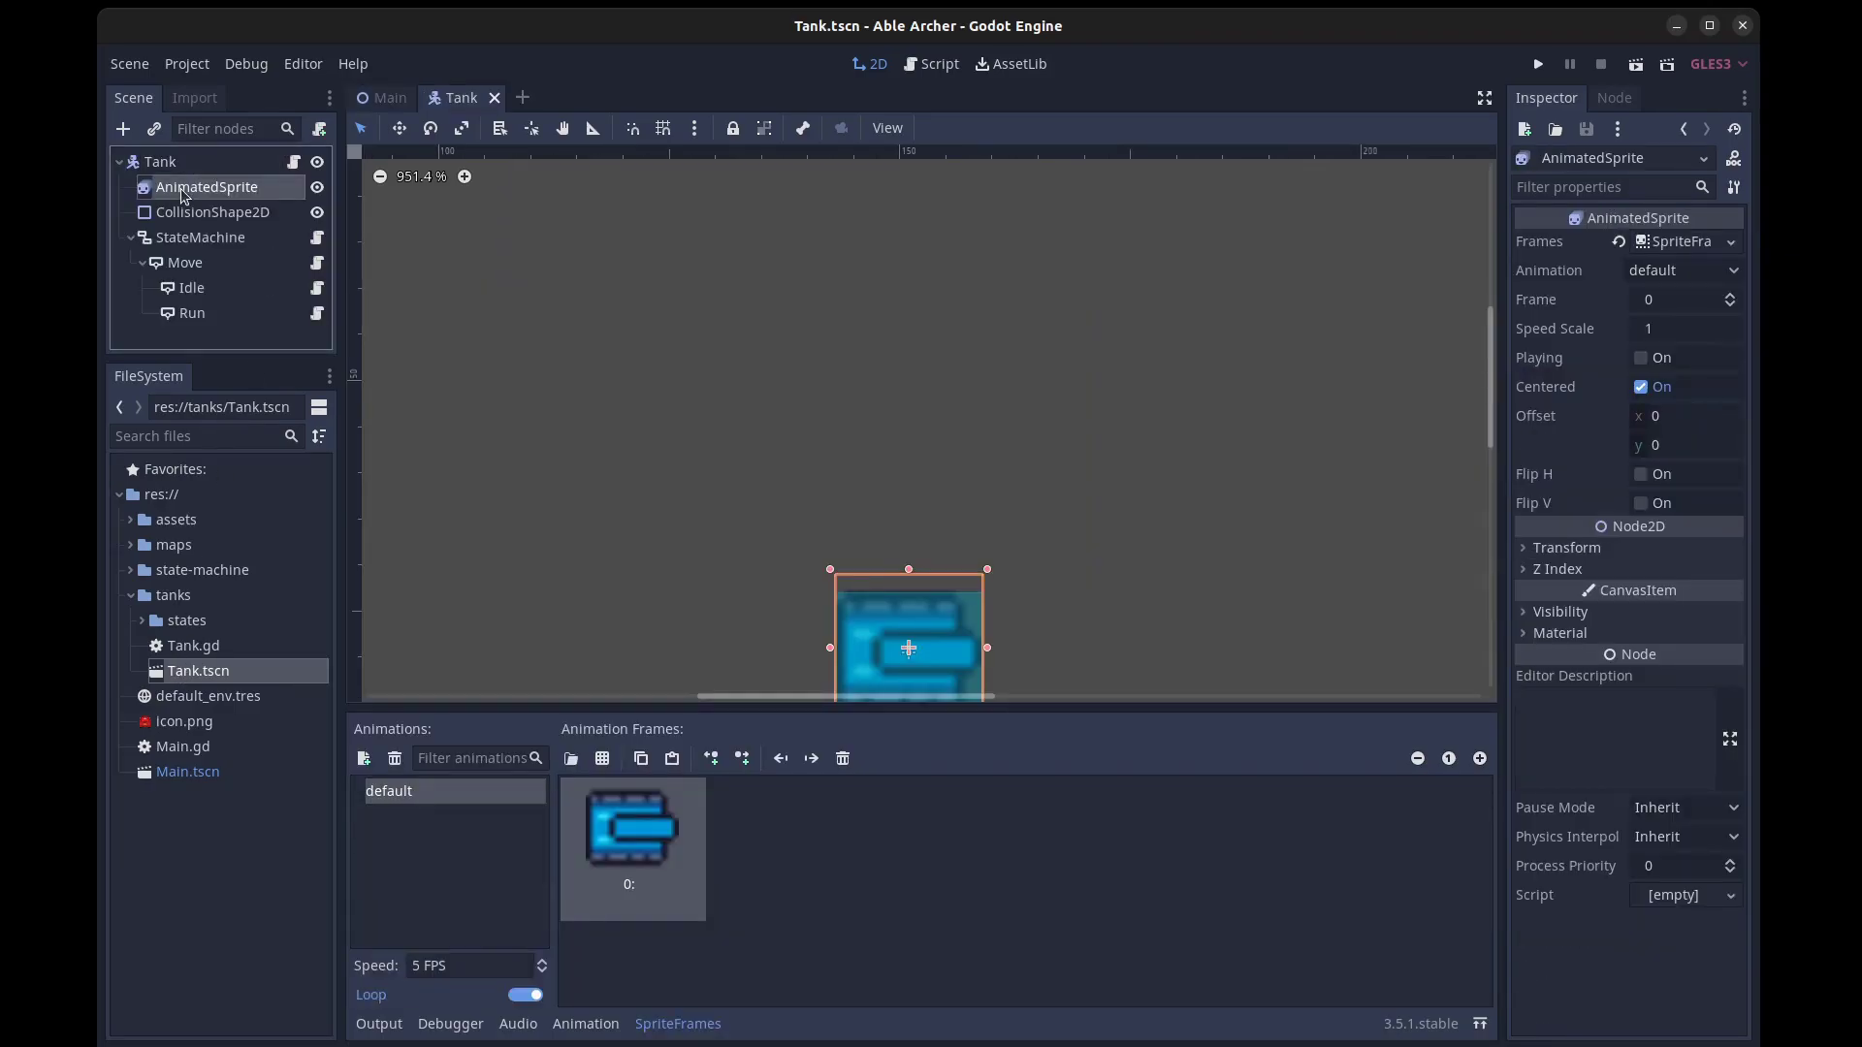
click(183, 213)
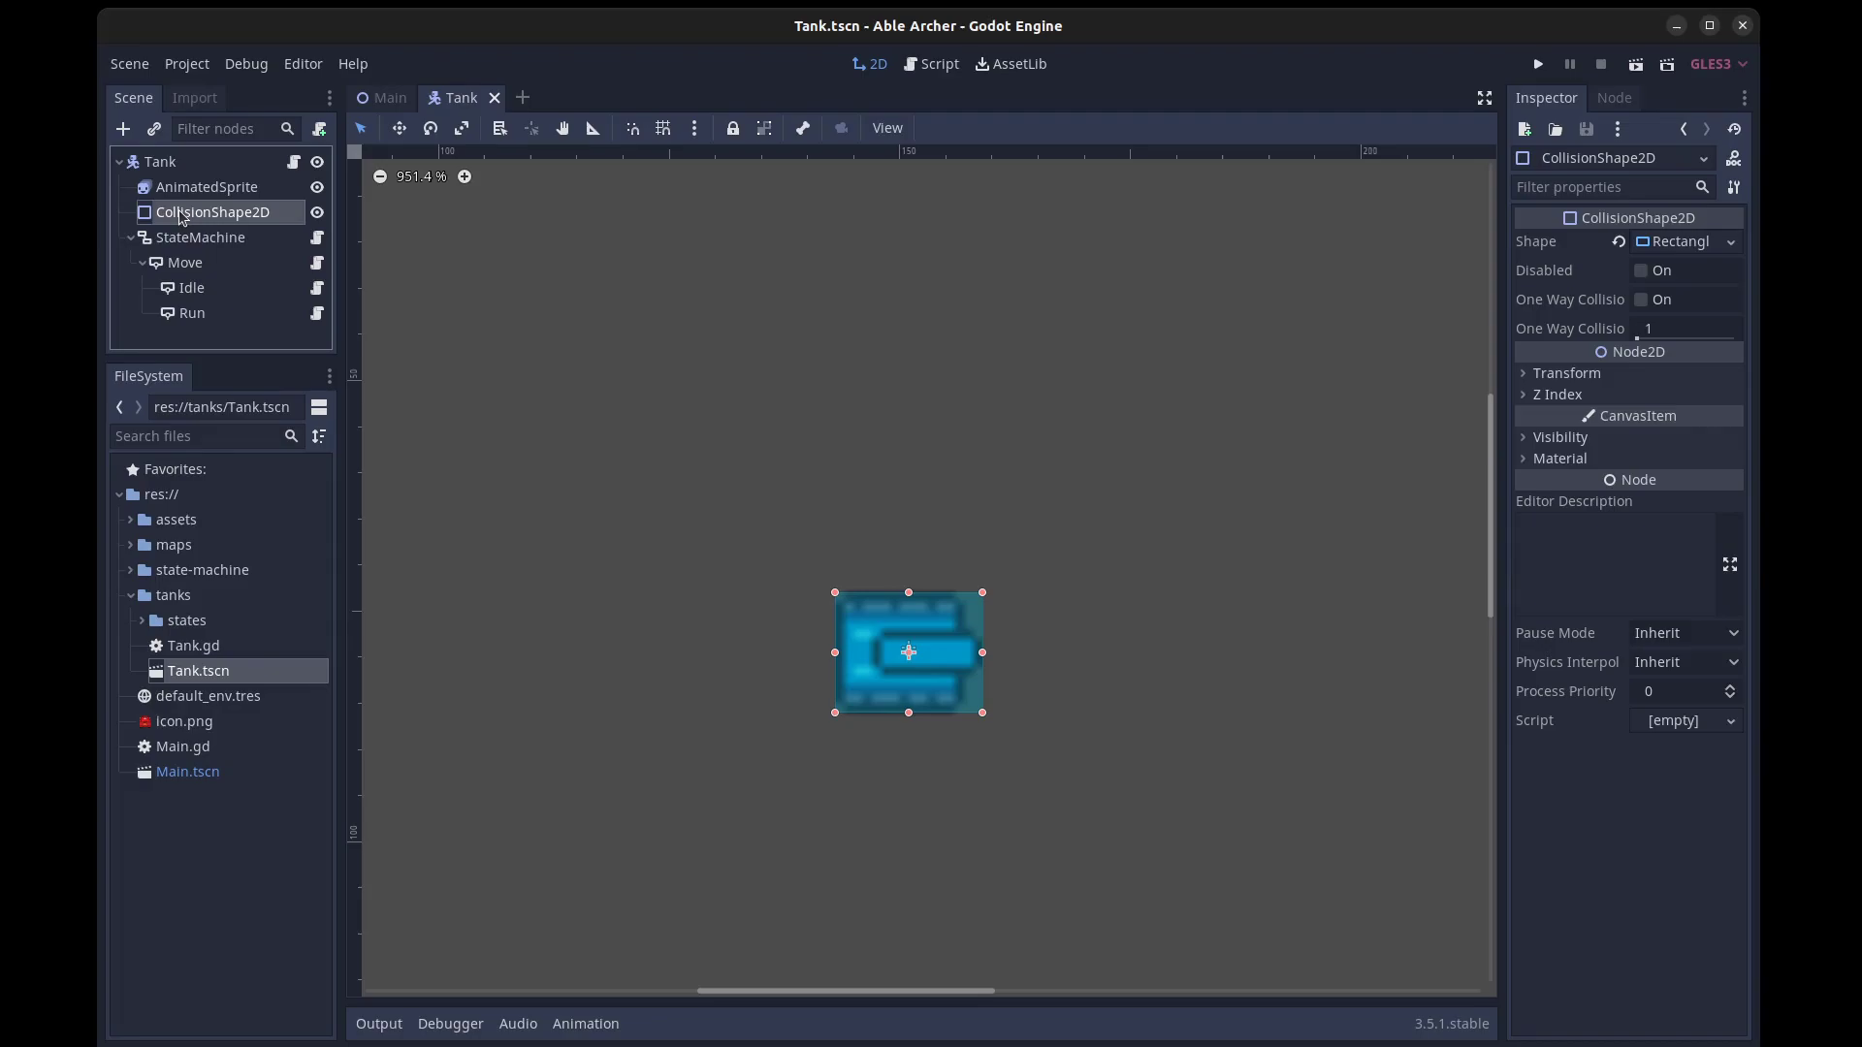
click(184, 242)
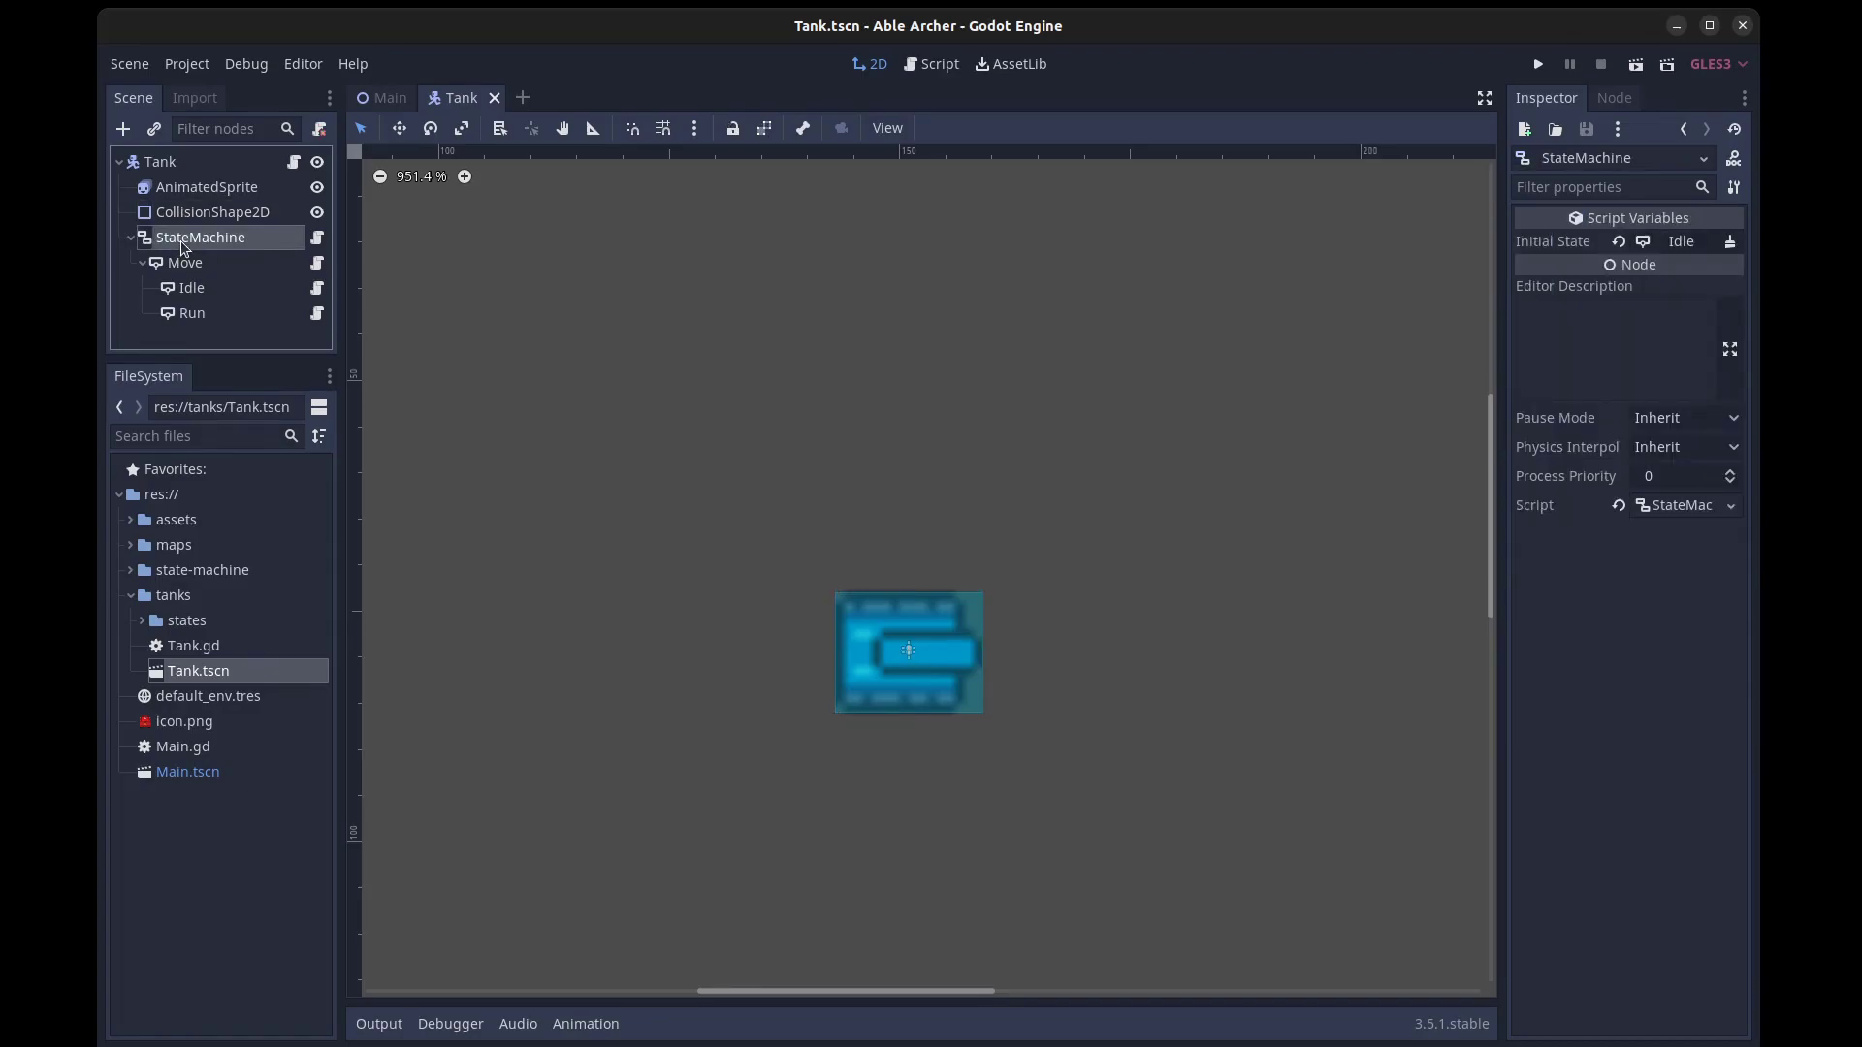
Open the script attached to the Idle state node
click(199, 291)
click(317, 291)
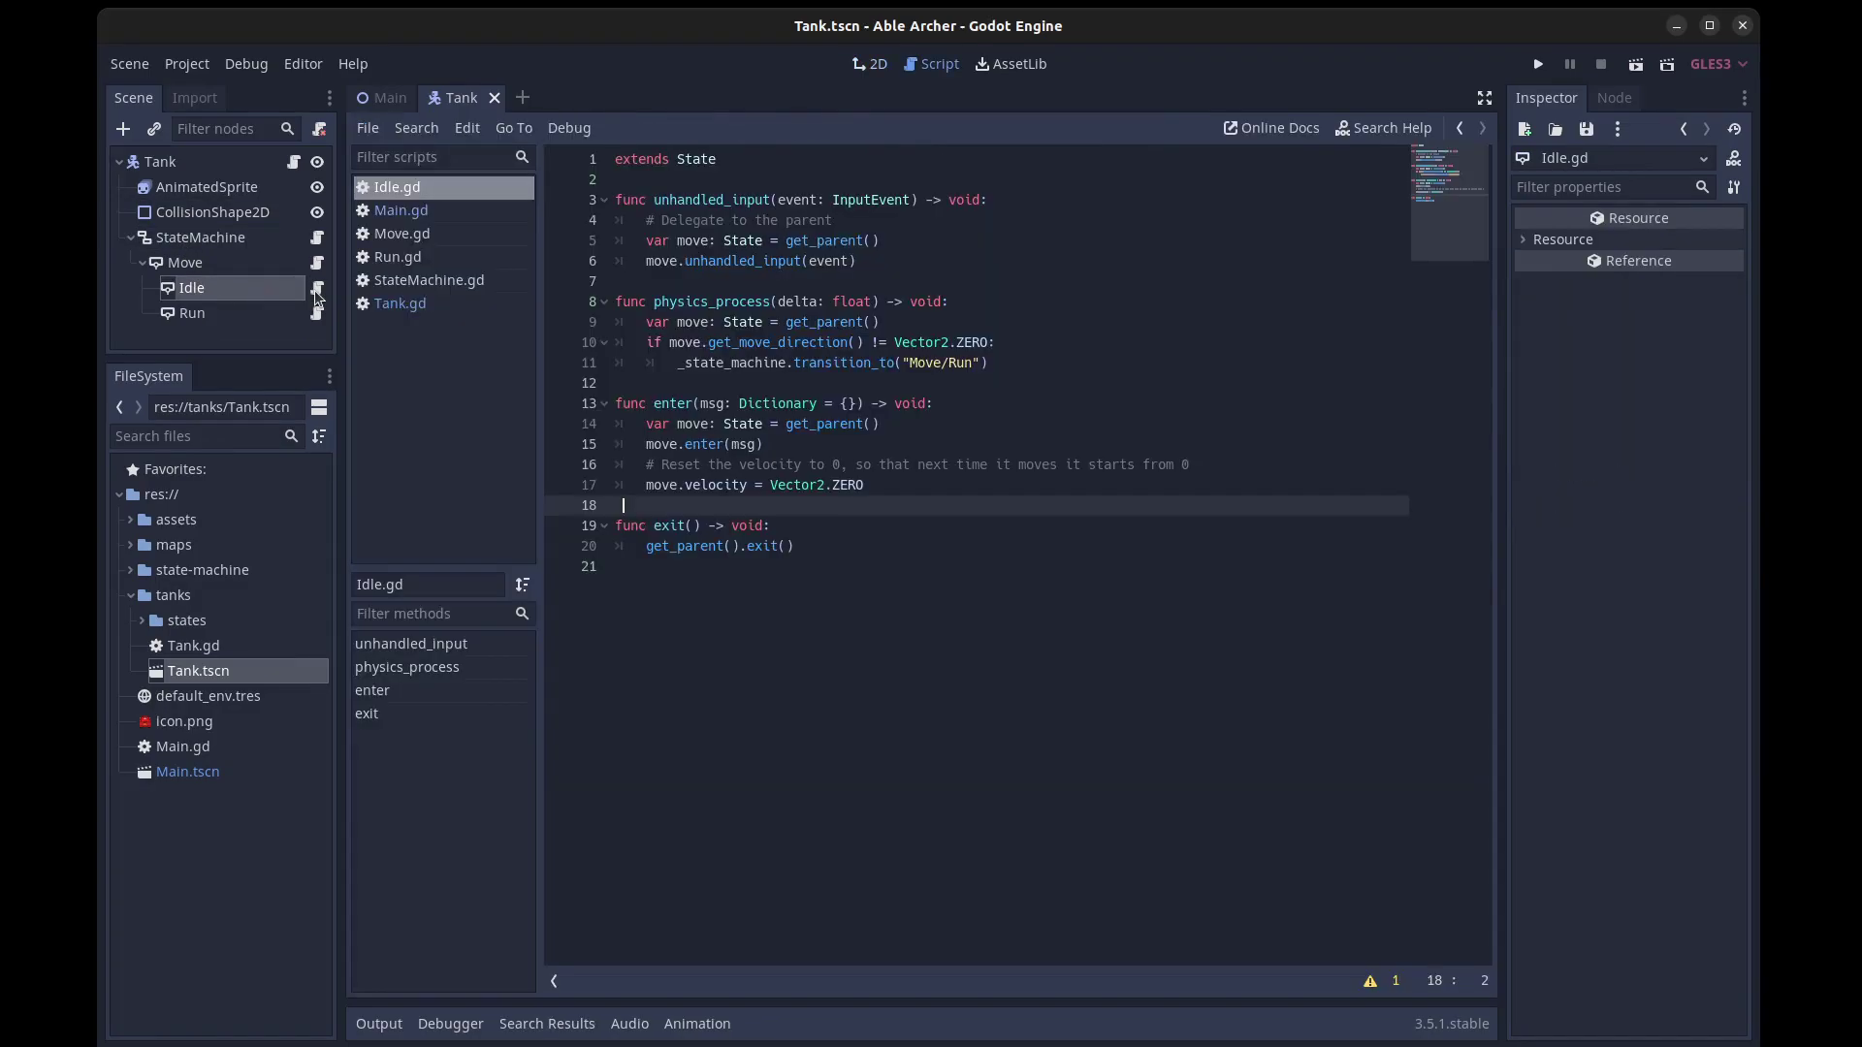
Review the Run state's script and the Move.gd parent state script down to its get_move_direction function
click(318, 317)
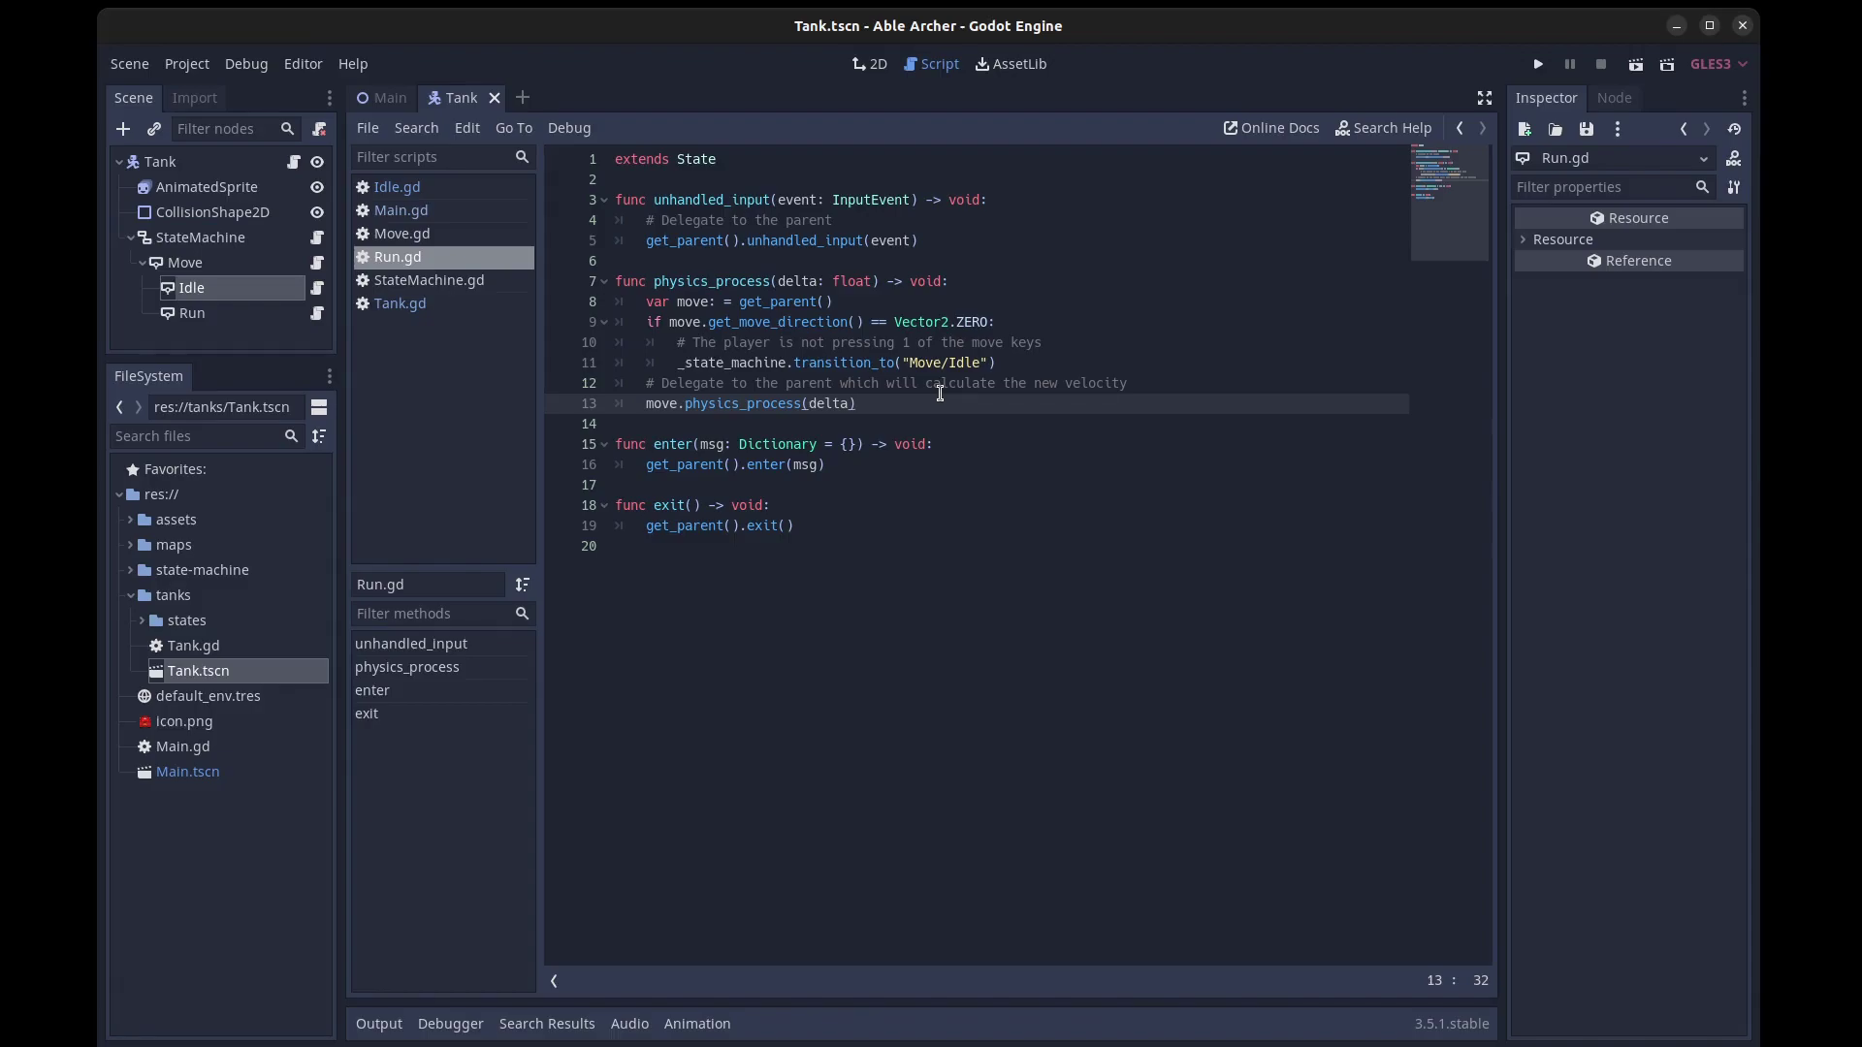
click(400, 235)
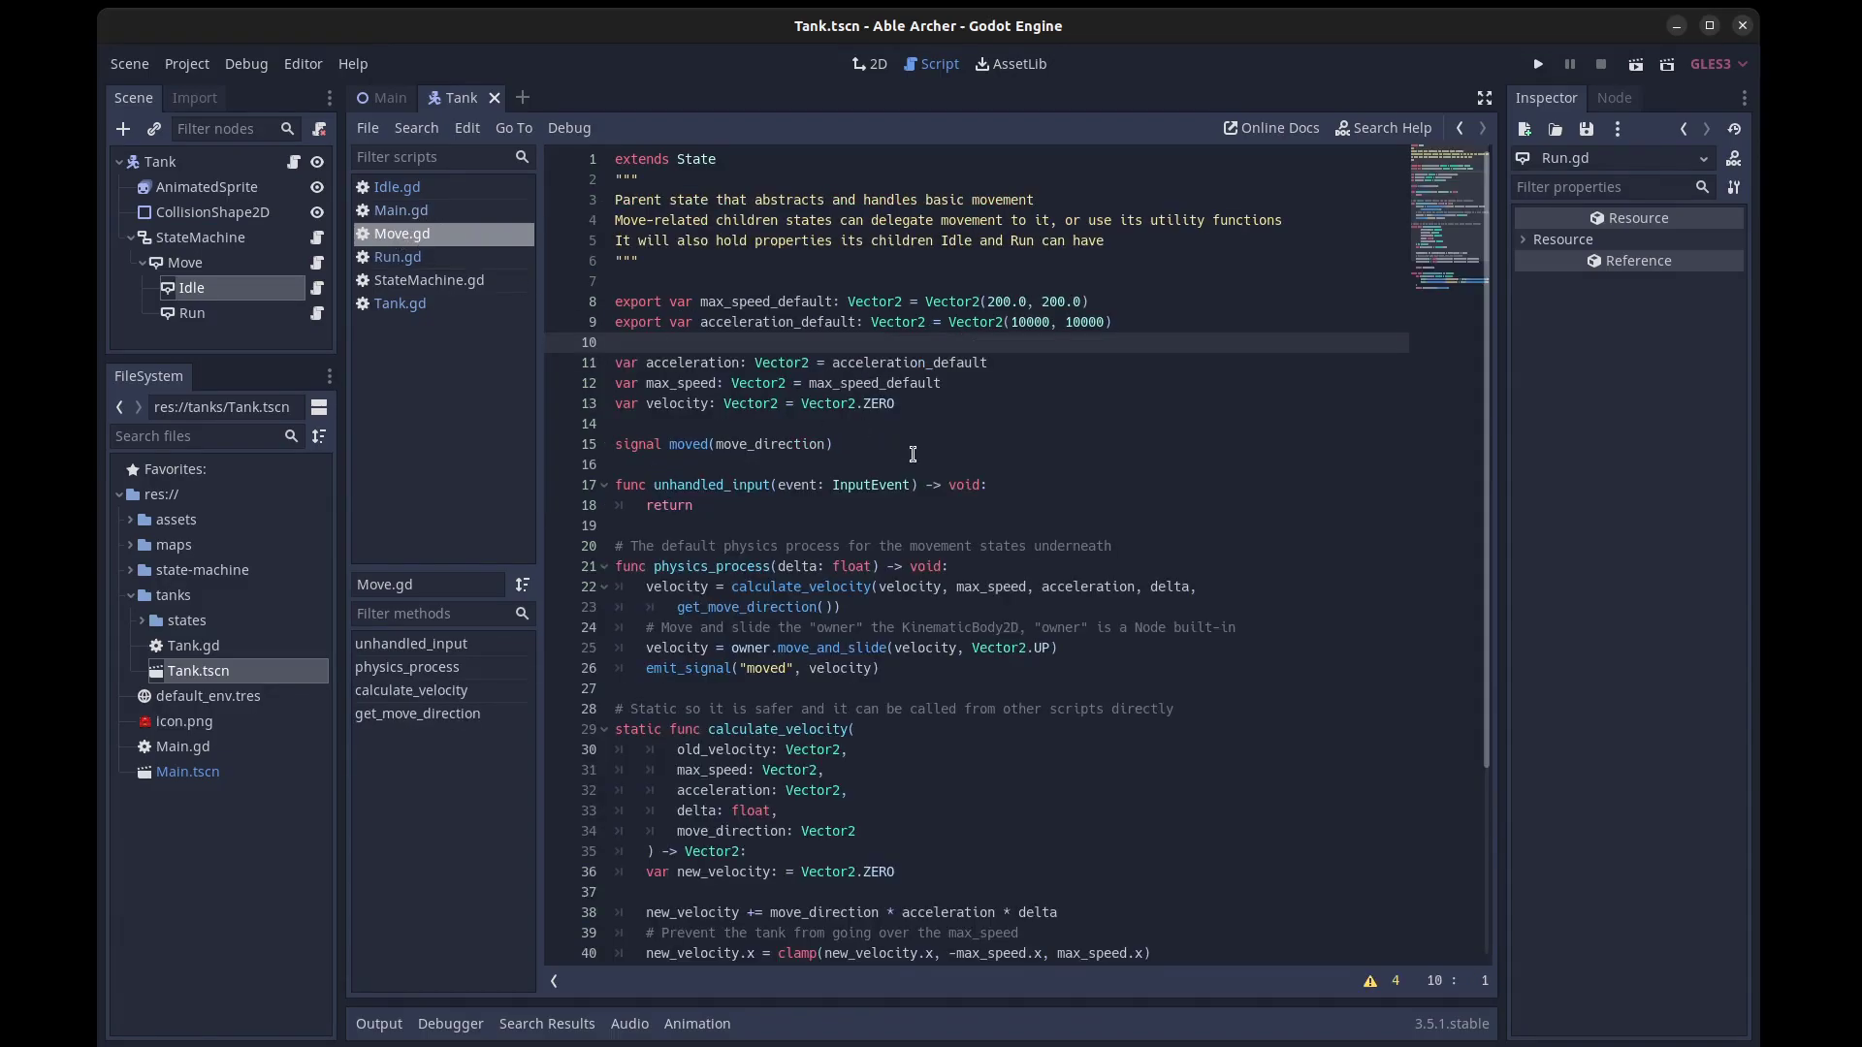
scroll(912, 454, down, 4)
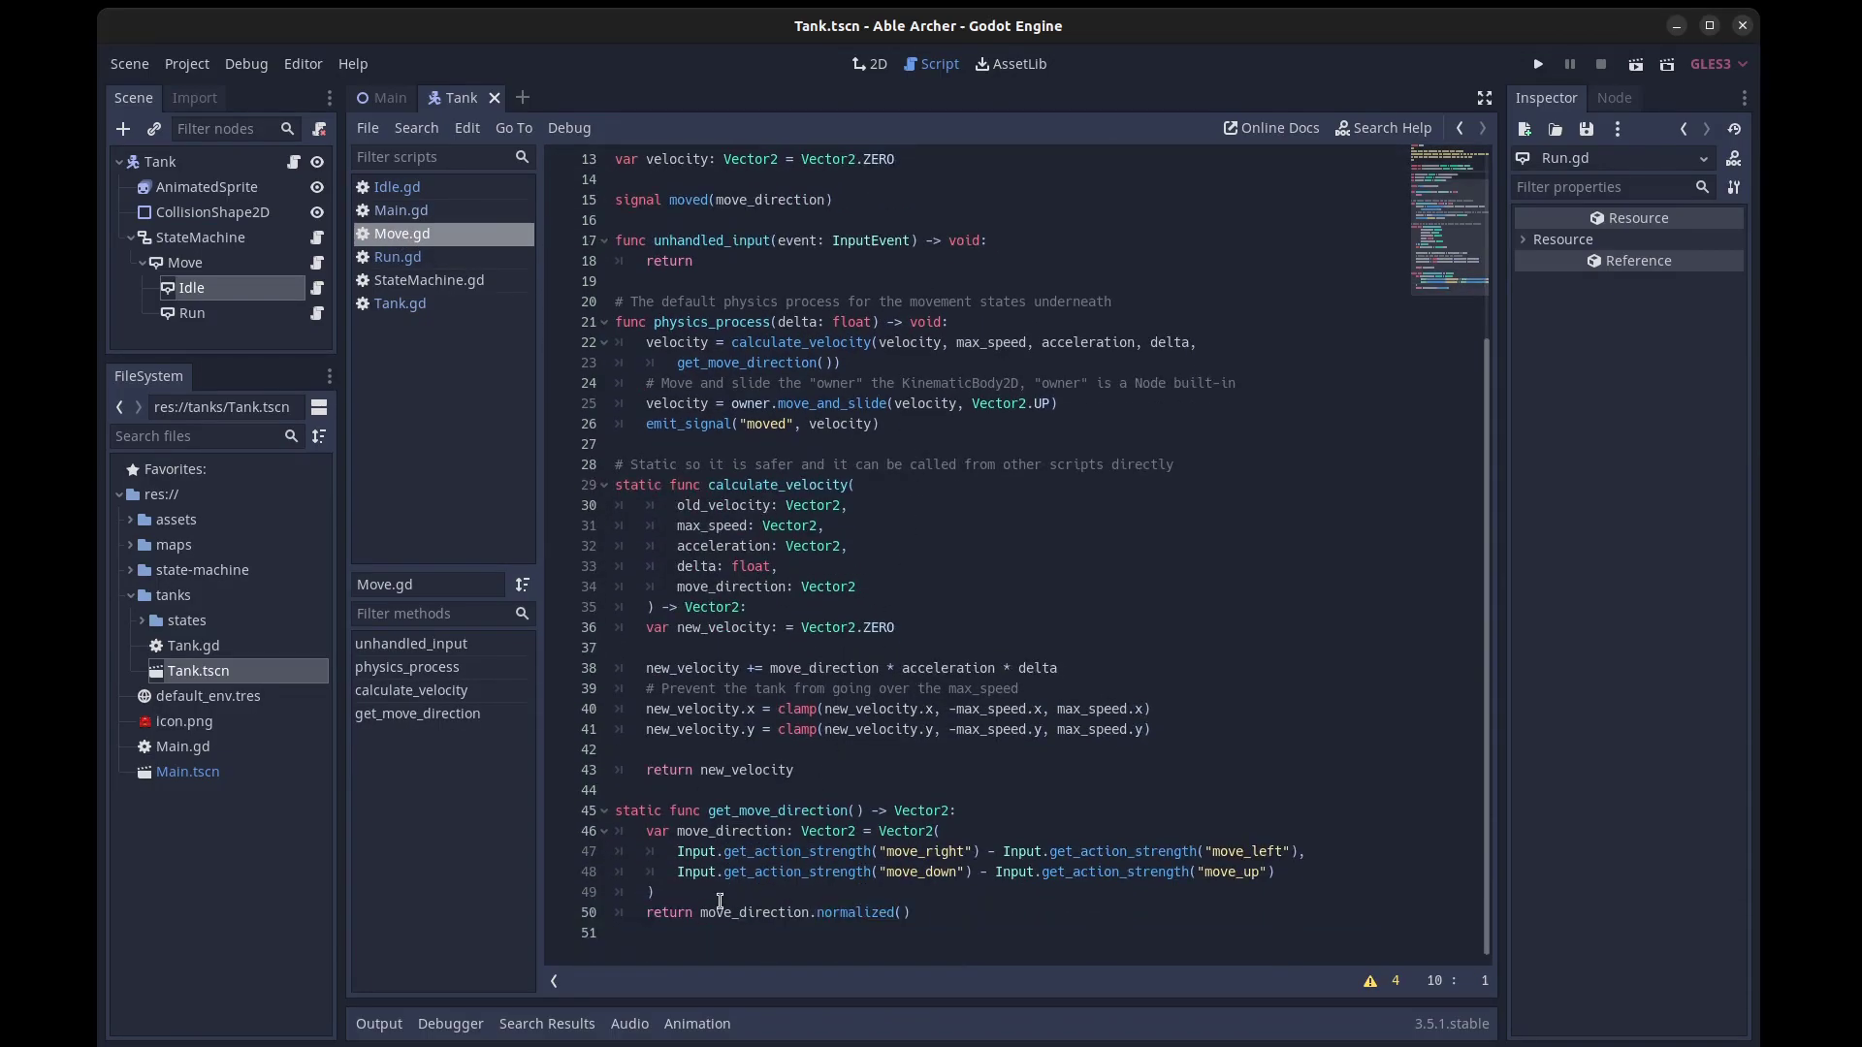
click(720, 907)
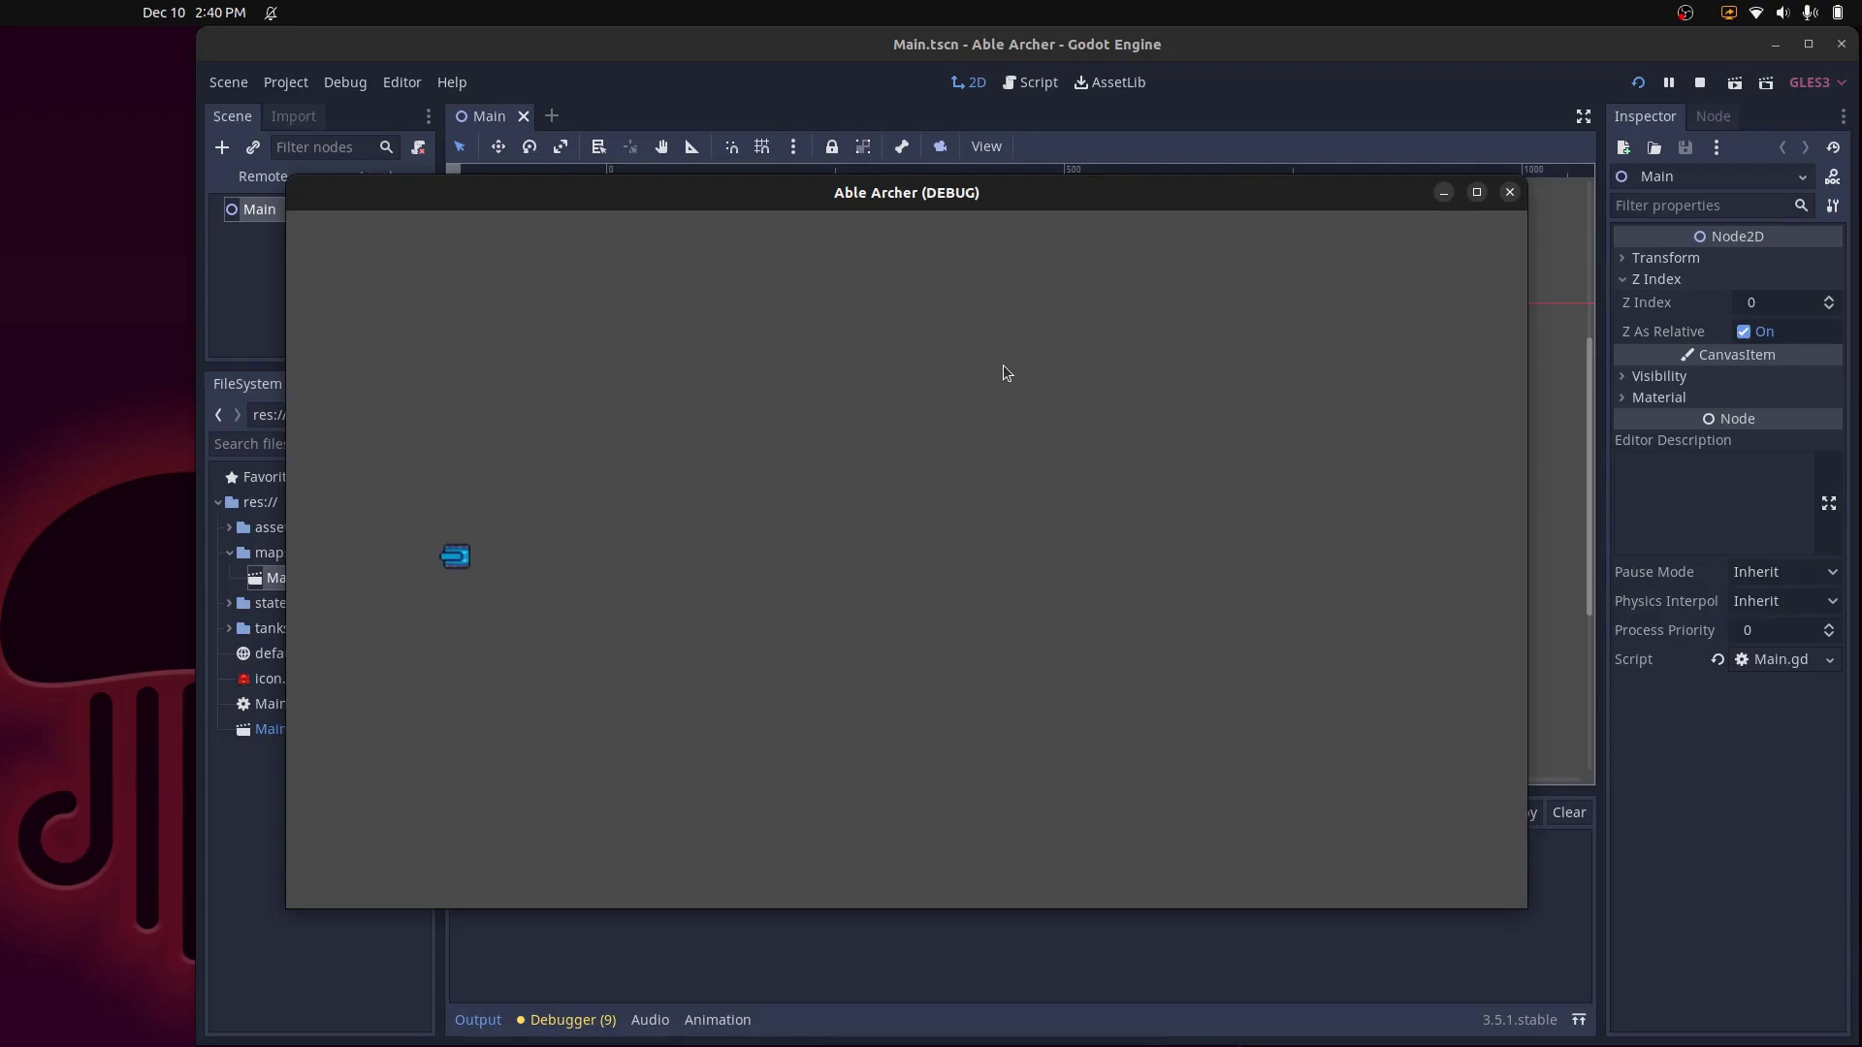
Drive the tank up, down, left and right in the running debug game to test its movement
key(Up)
key(Right)
key(Down)
key(Right)
key(Down)
key(Left)
key(Up)
key(Left)
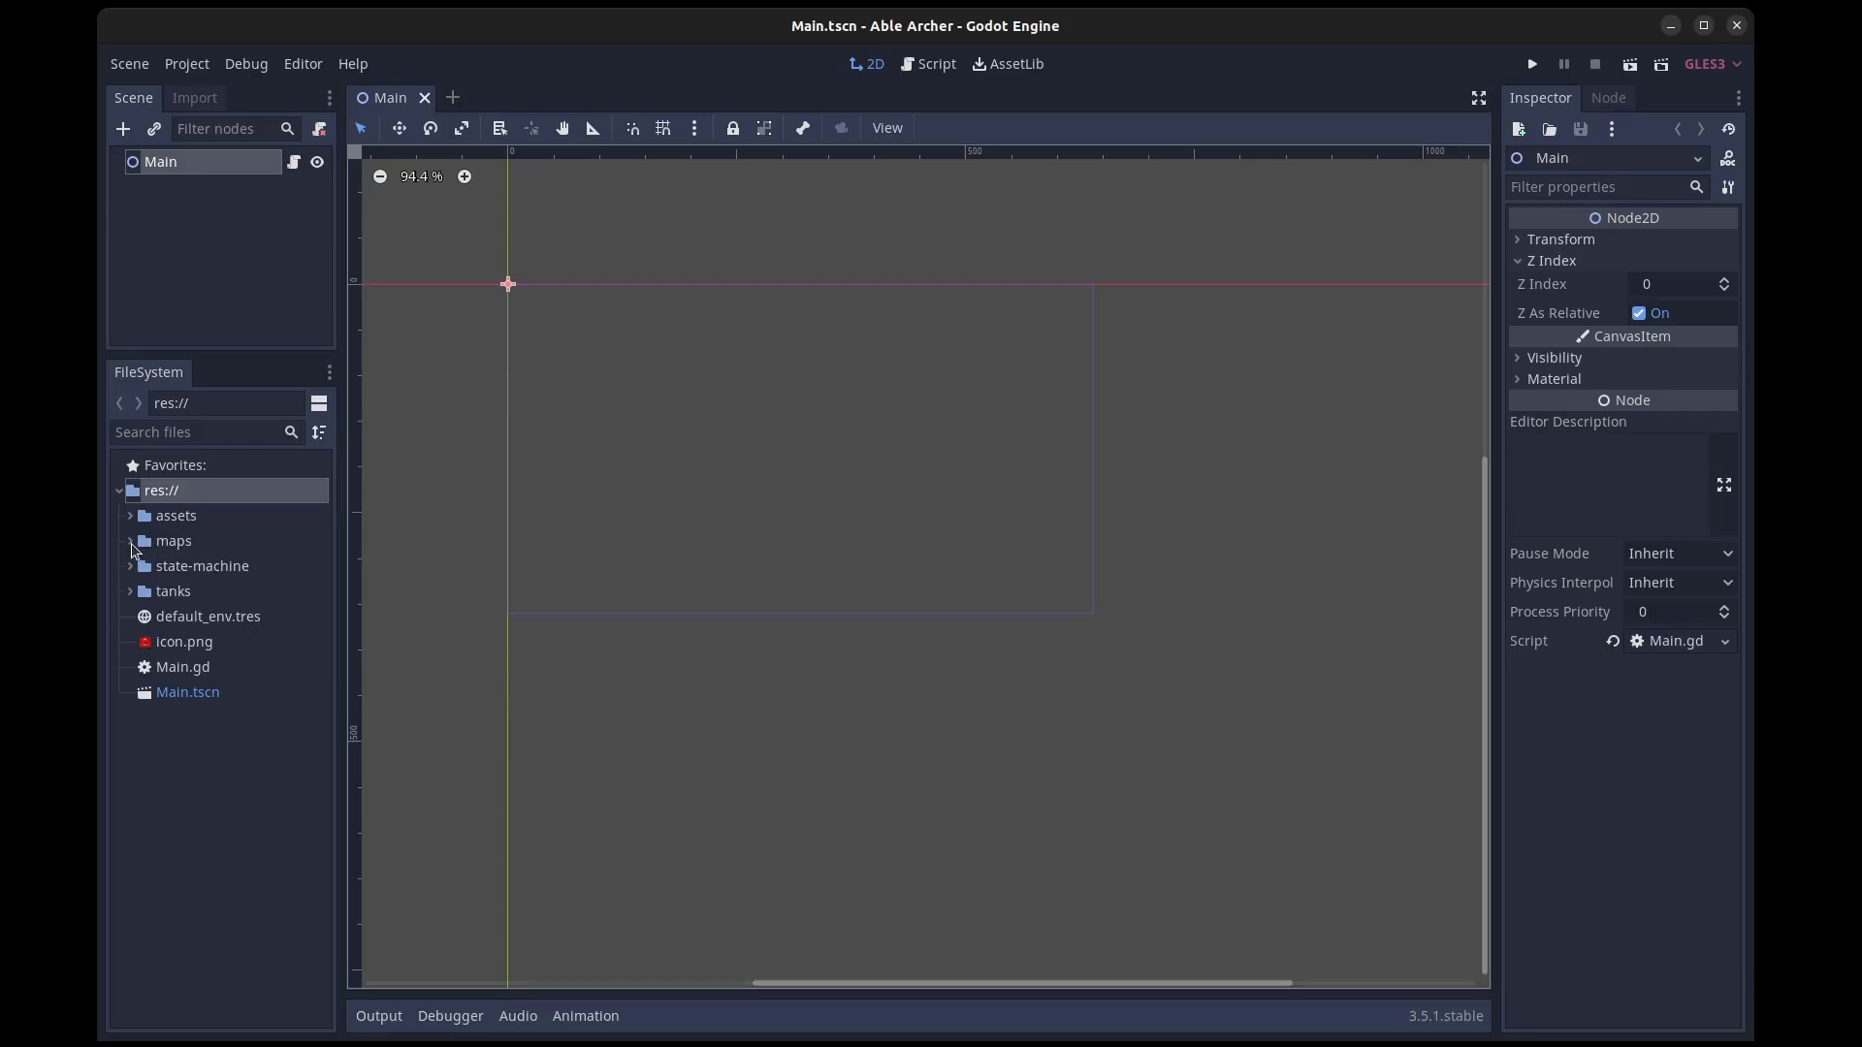
Open Map01.tscn from the maps folder and give the Ground TileMap a new TileSet, opened for editing
click(131, 541)
double_click(194, 568)
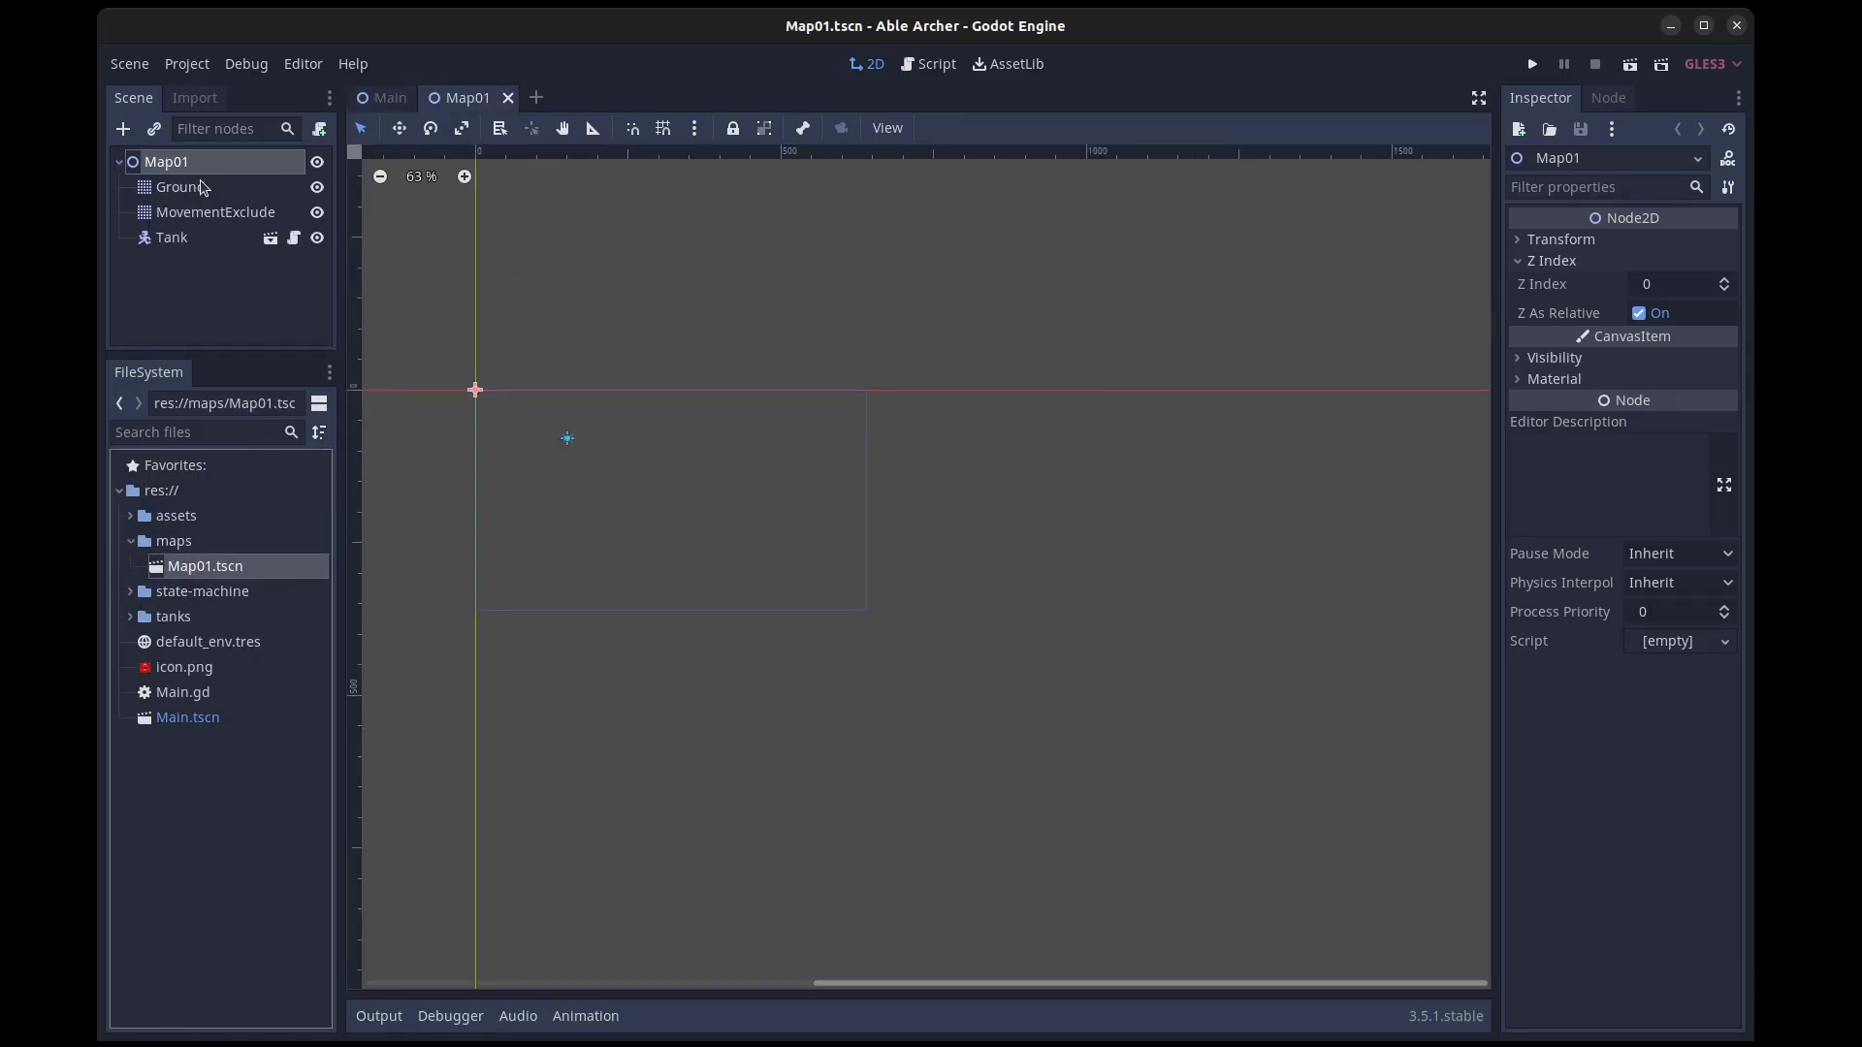
click(181, 187)
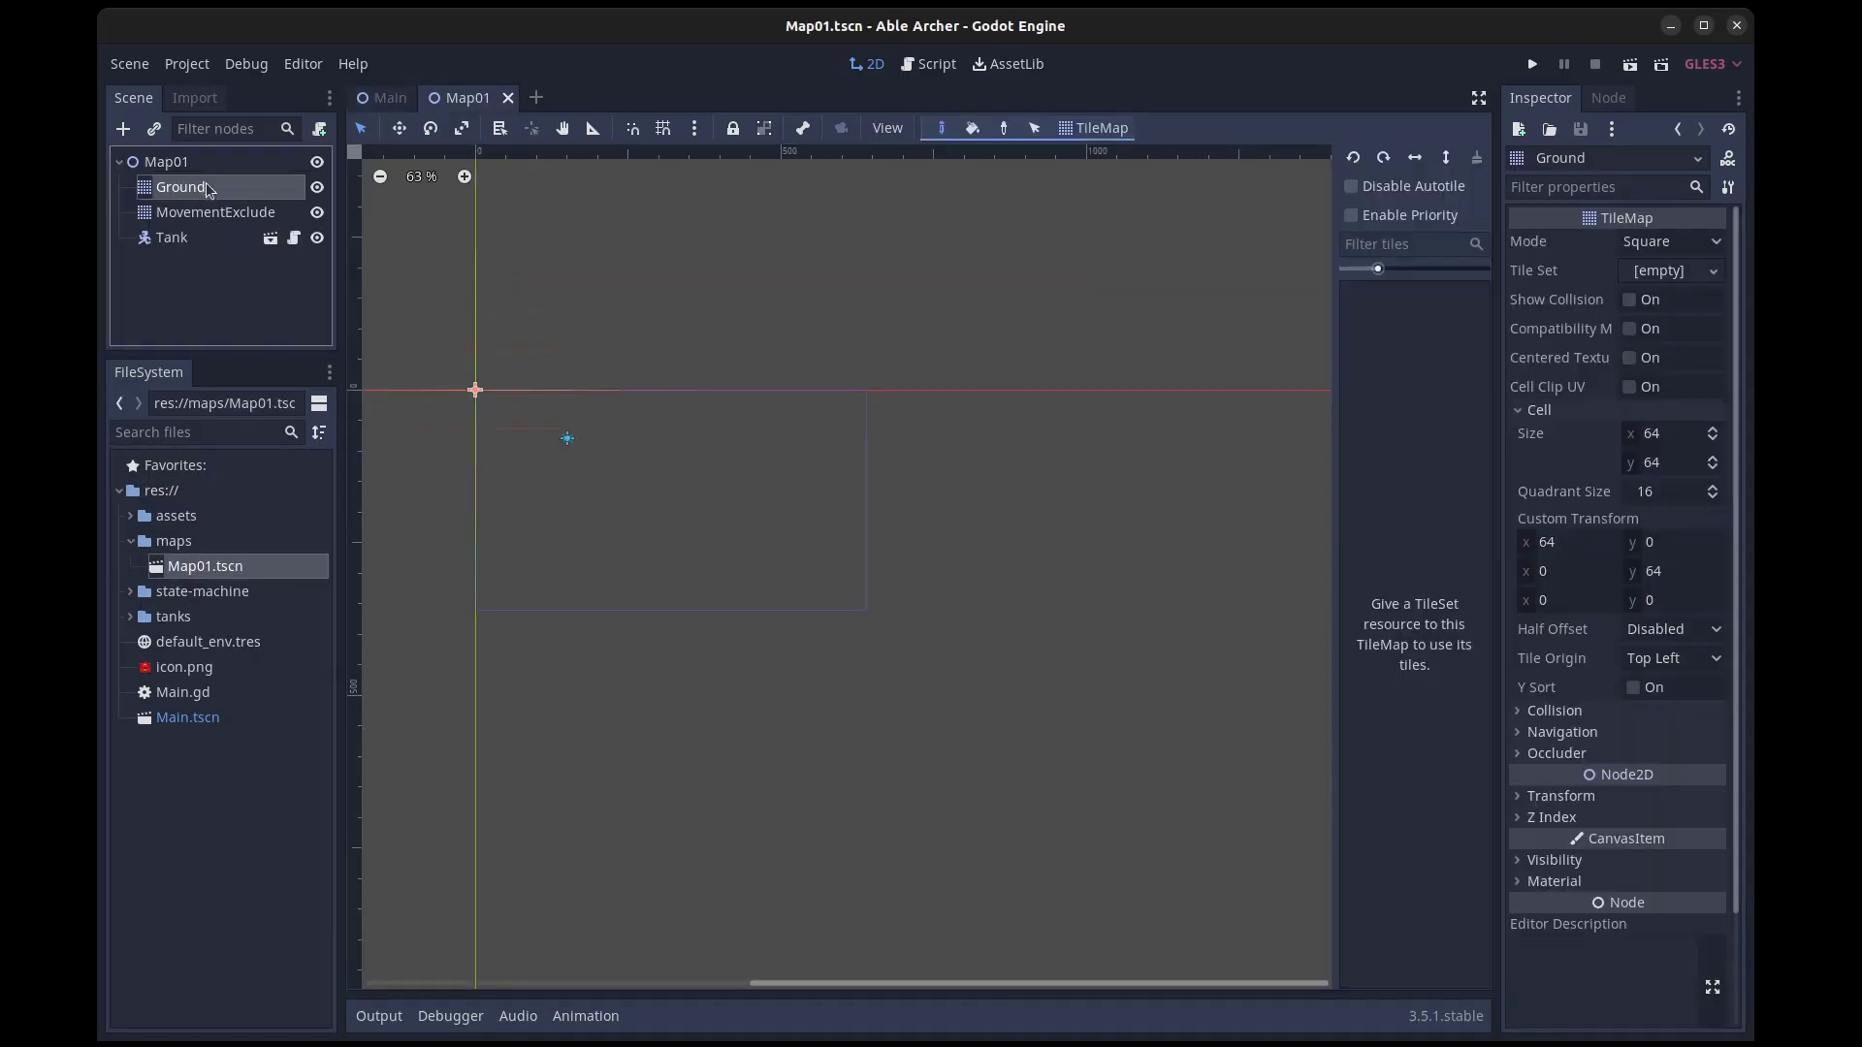
click(1667, 277)
click(1676, 304)
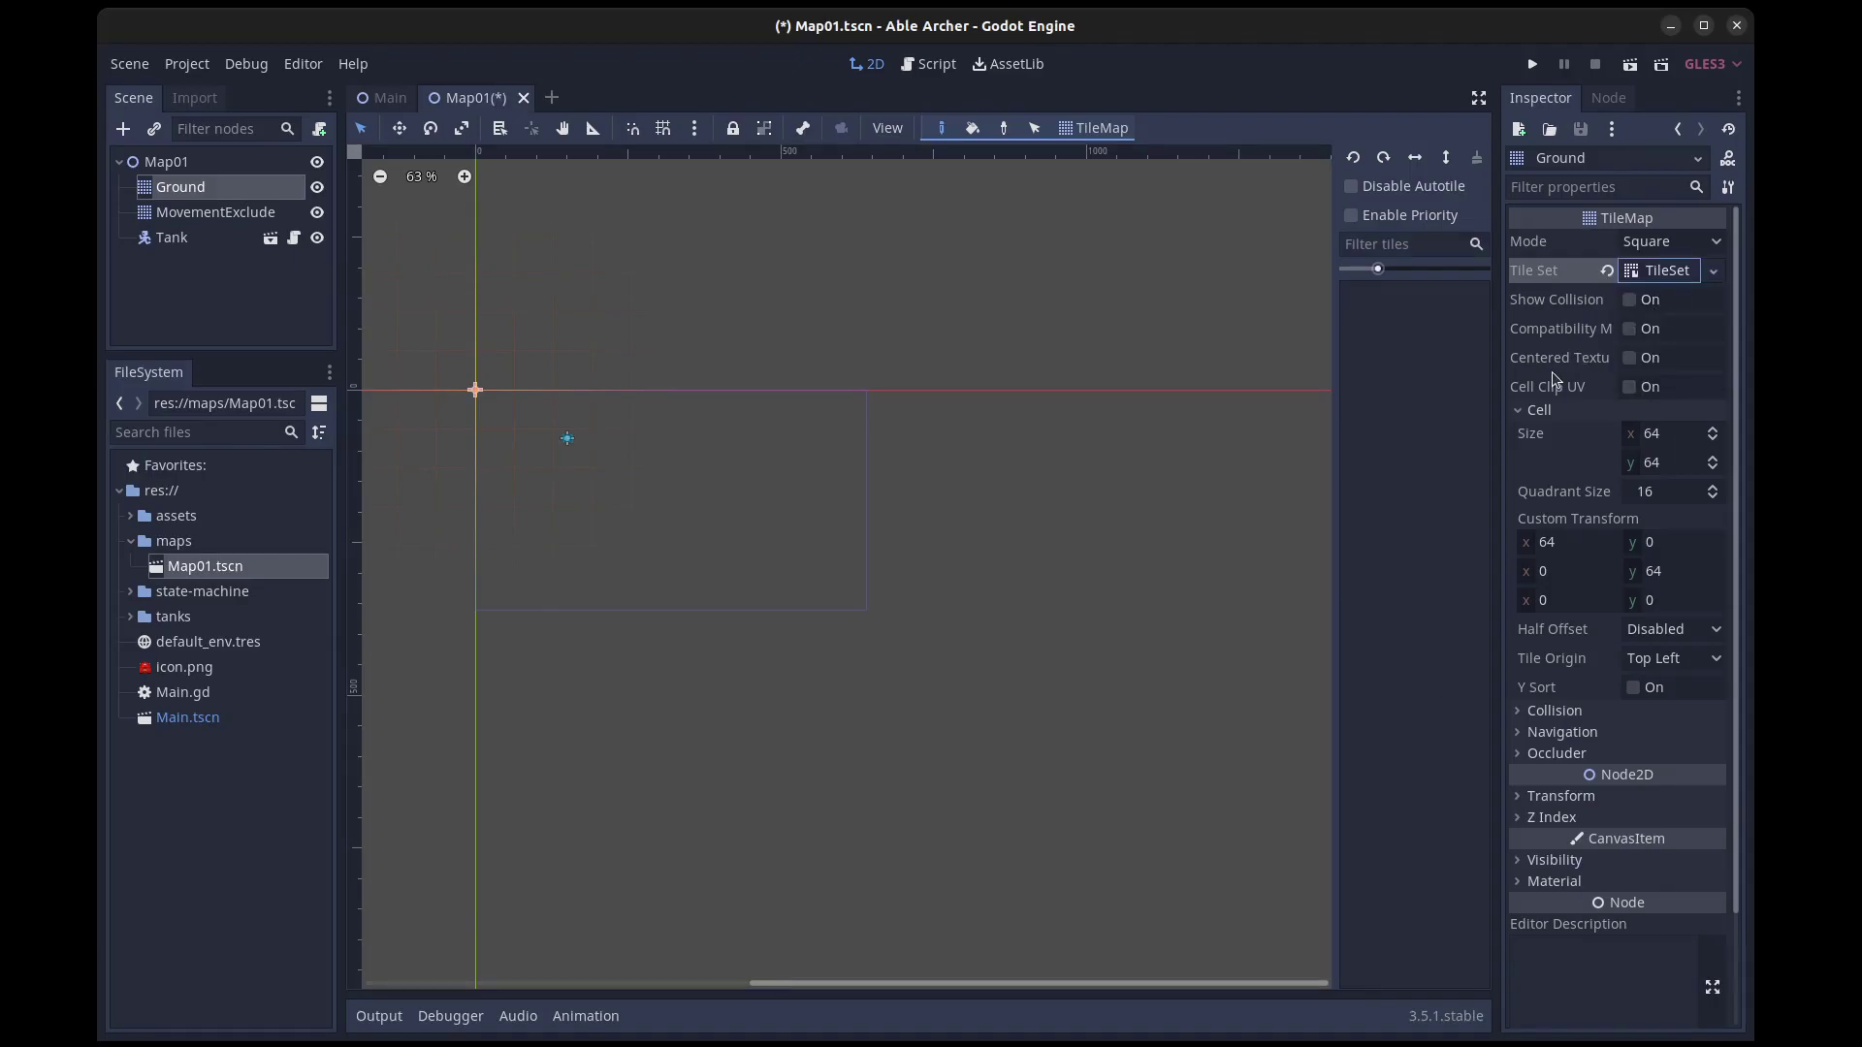
click(1678, 277)
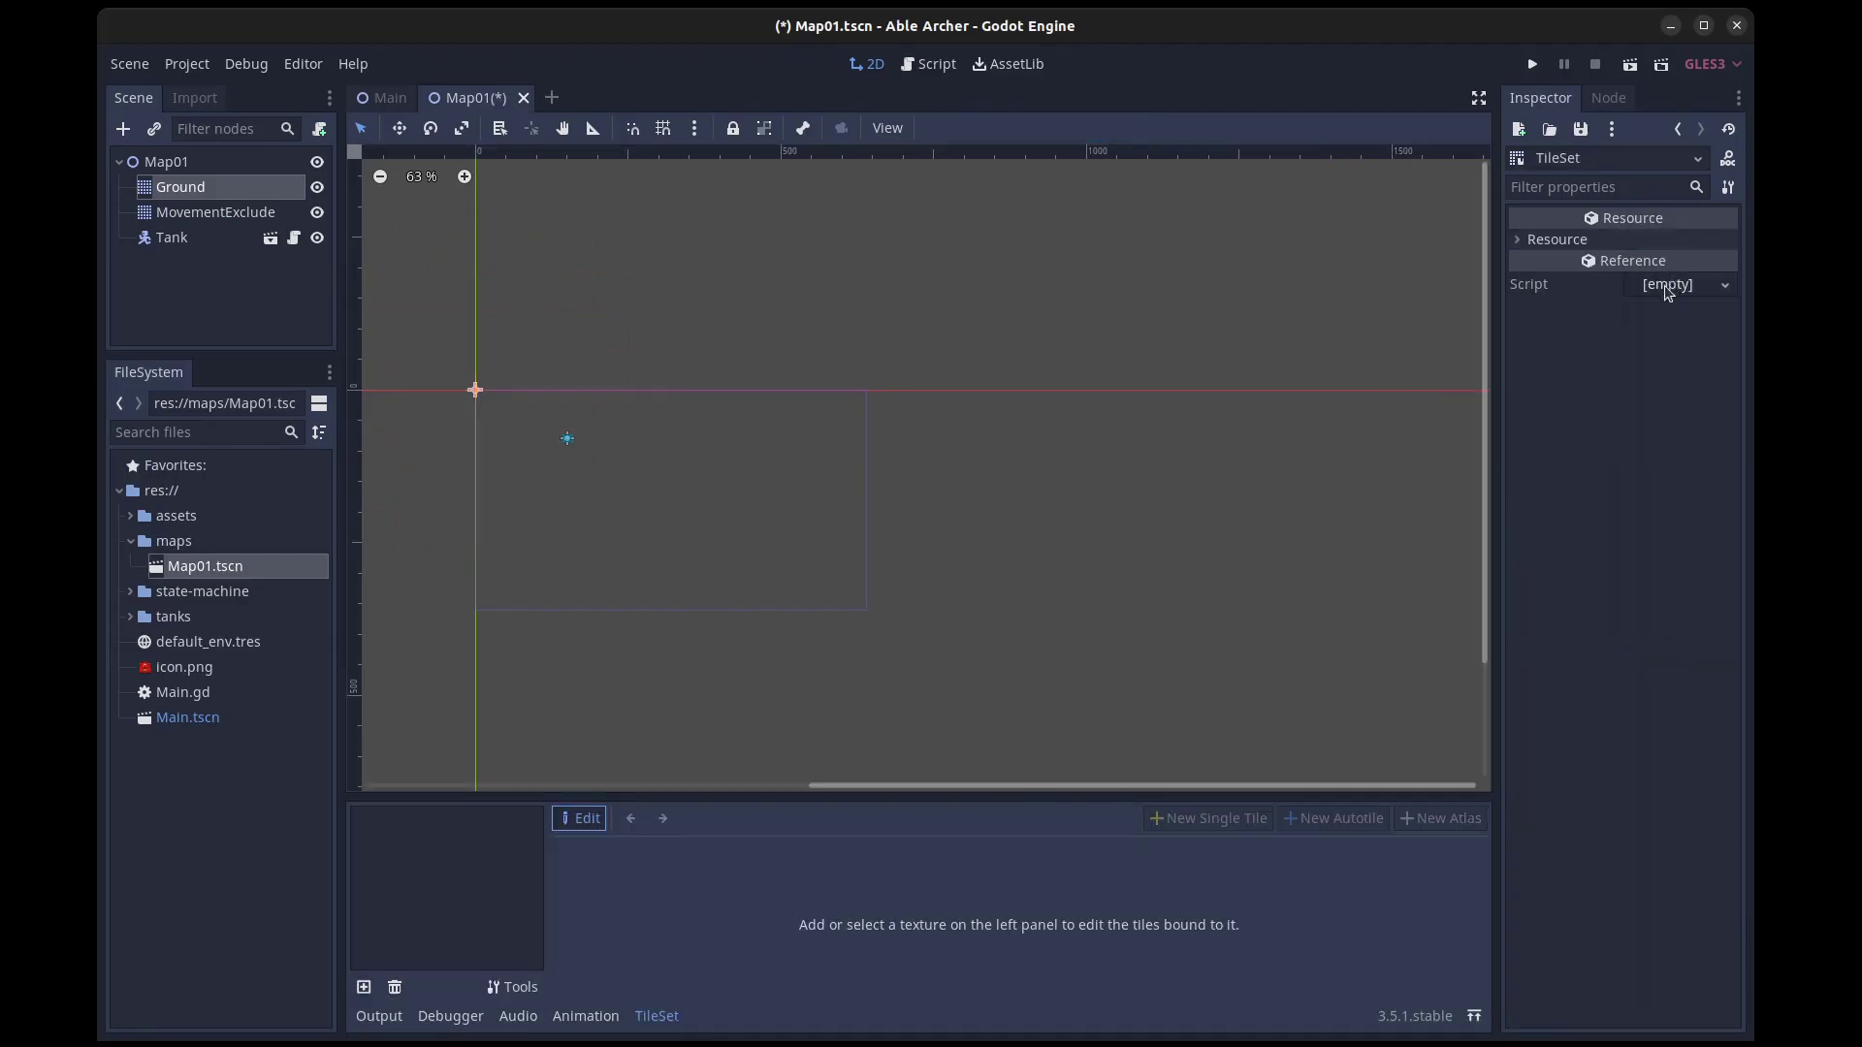
Add terrain-tileset-16x16.png from assets/environment as a texture of the Ground TileSet
click(365, 988)
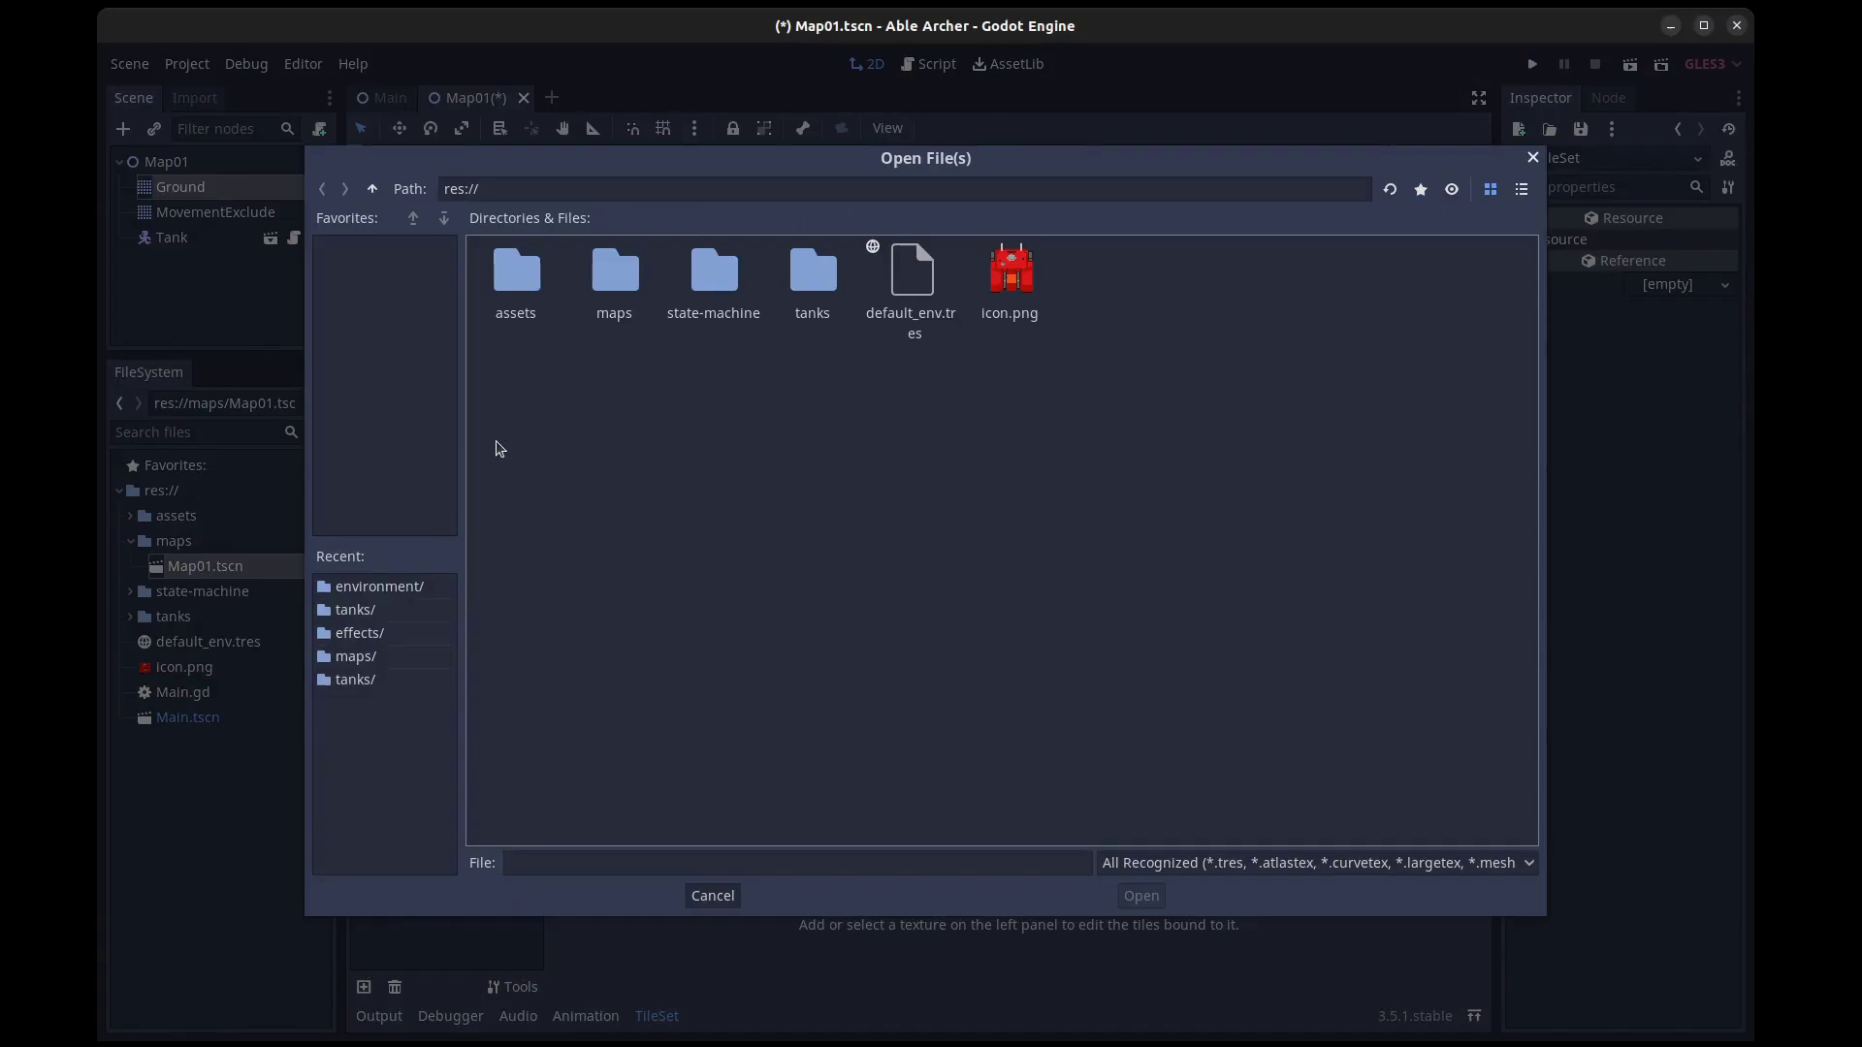
double_click(516, 281)
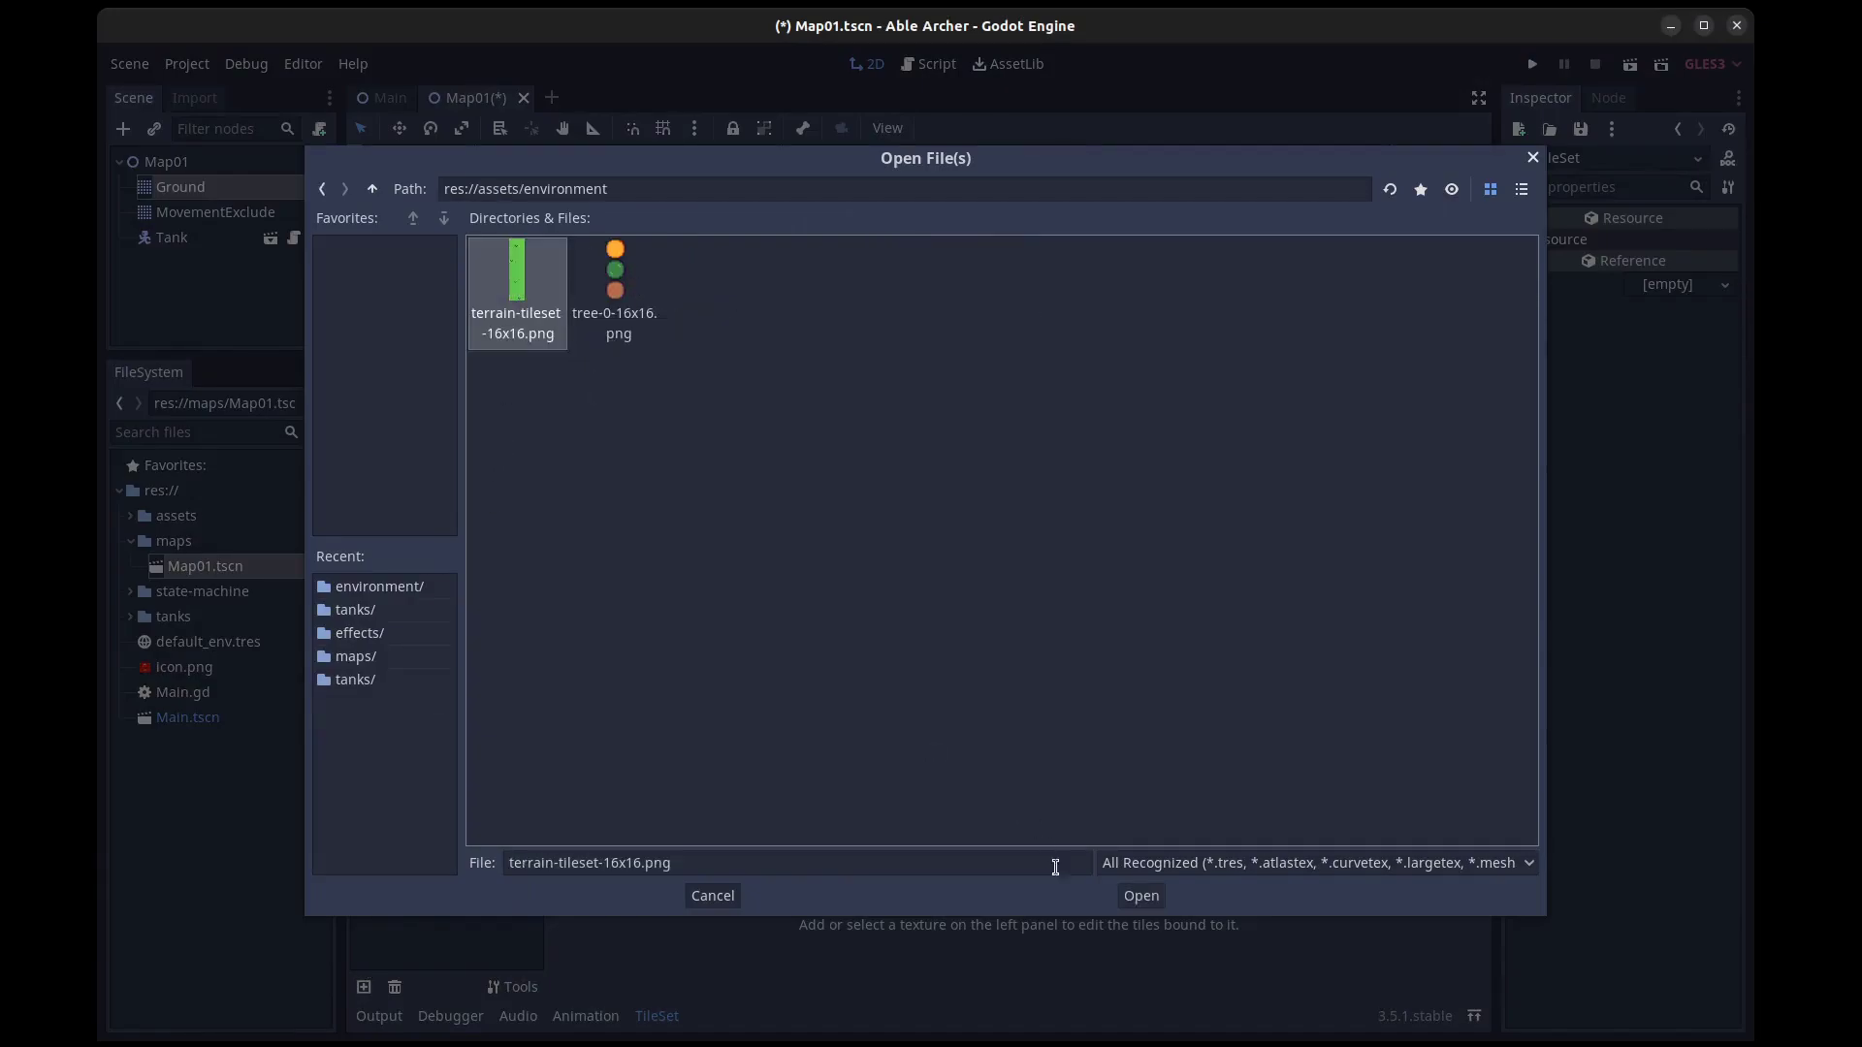
click(1141, 895)
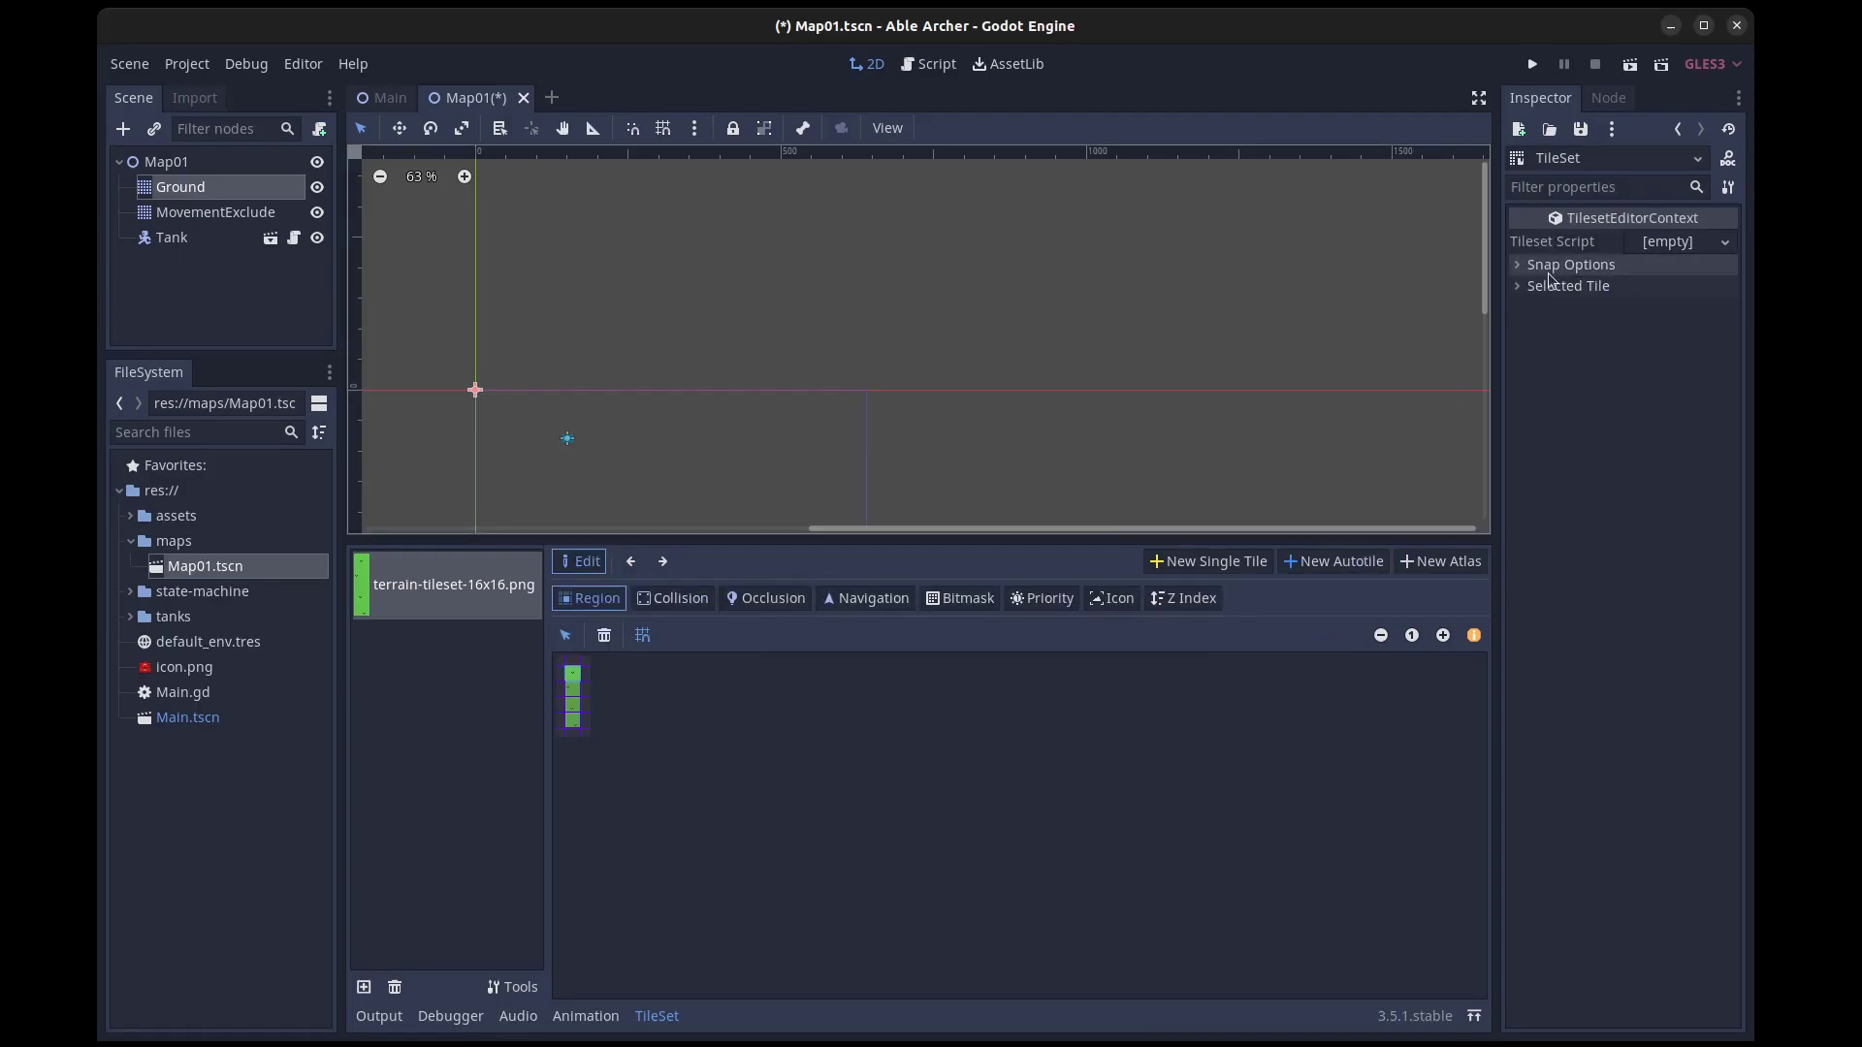
Set up the terrain autotile with 16 by 16 subtiles and a 3x3 minimal bitmask, painting the bitmask over its tiles
click(572, 692)
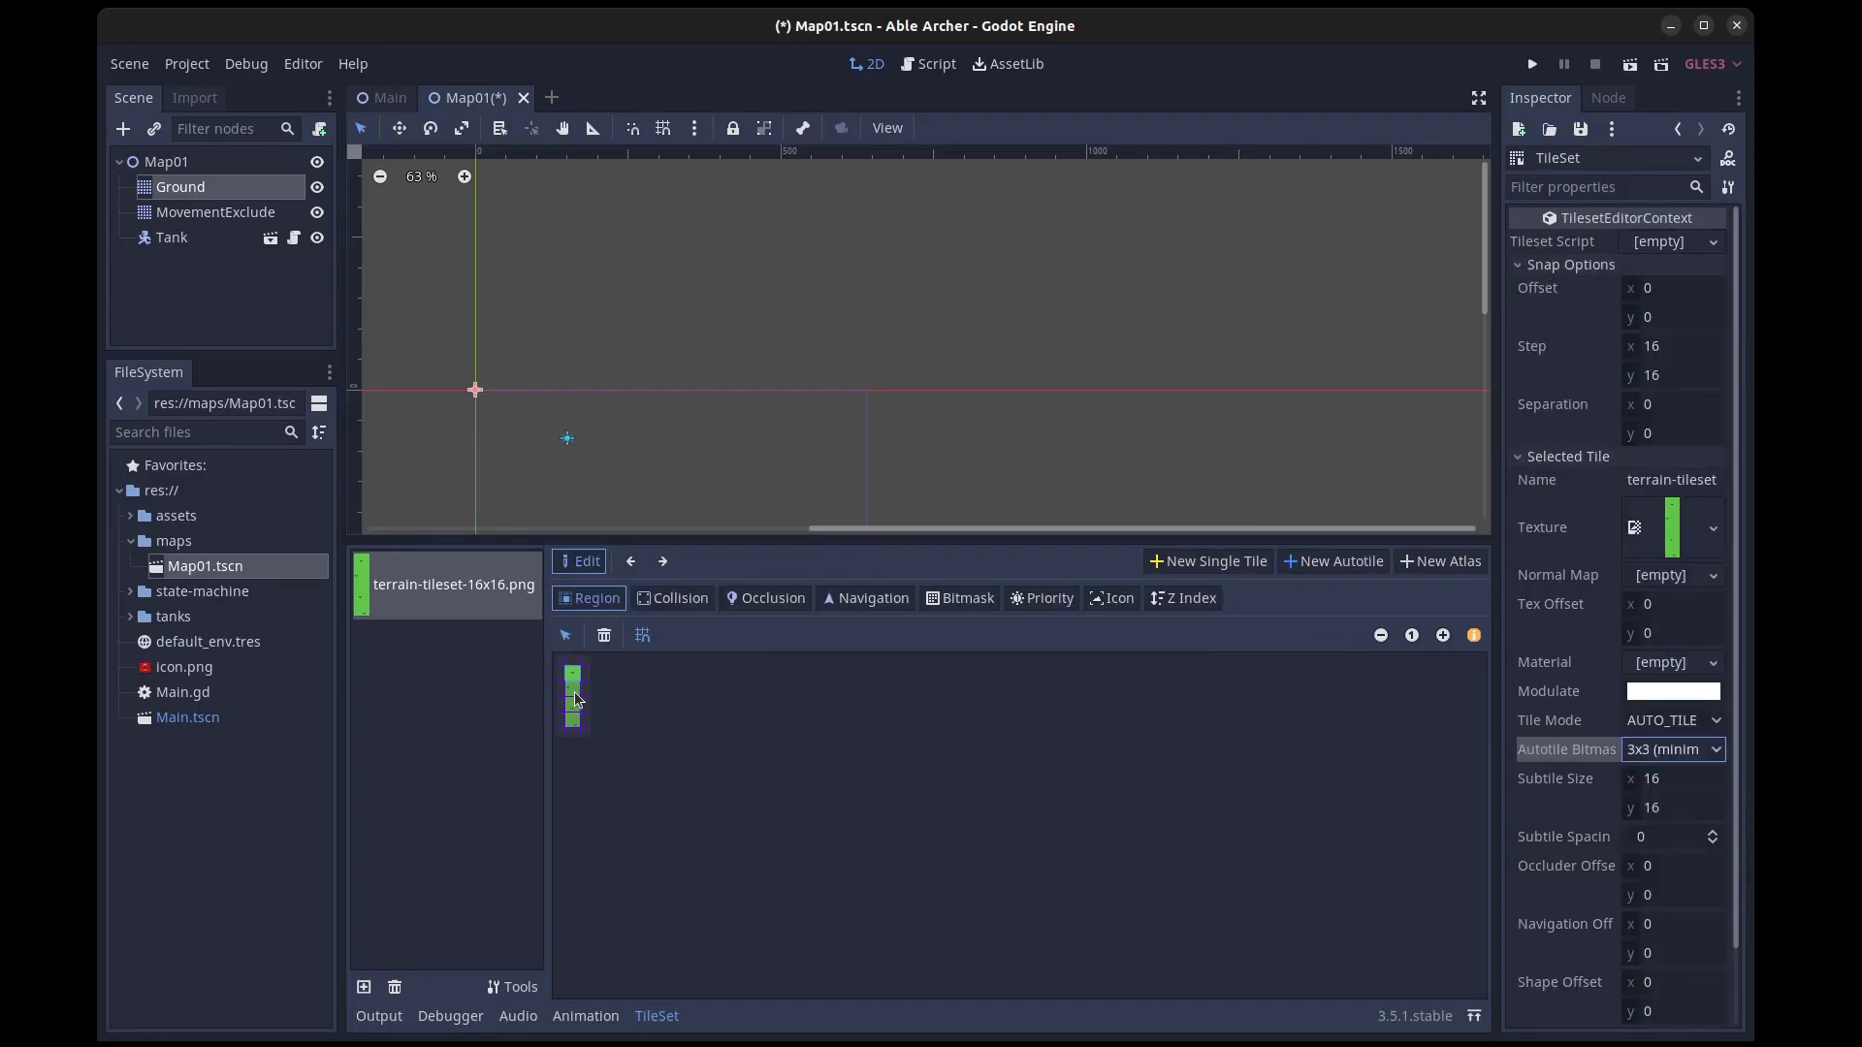
ctrl+scroll(575, 698, up, 2)
click(960, 599)
drag(608, 688, 591, 863)
Paint the Ground TileMap with grass tiles so they cover the whole game viewport area
click(187, 193)
scroll(725, 489, up, 17)
drag(584, 406, 576, 856)
middle_drag(606, 969, 457, 815)
scroll(457, 815, down, 2)
mouse_move(413, 298)
mouse_down()
mouse_move(511, 836)
mouse_move(824, 840)
mouse_up()
middle_drag(824, 839, 495, 811)
scroll(494, 811, down, 2)
mouse_move(657, 818)
mouse_down()
mouse_move(983, 735)
mouse_move(968, 308)
mouse_up()
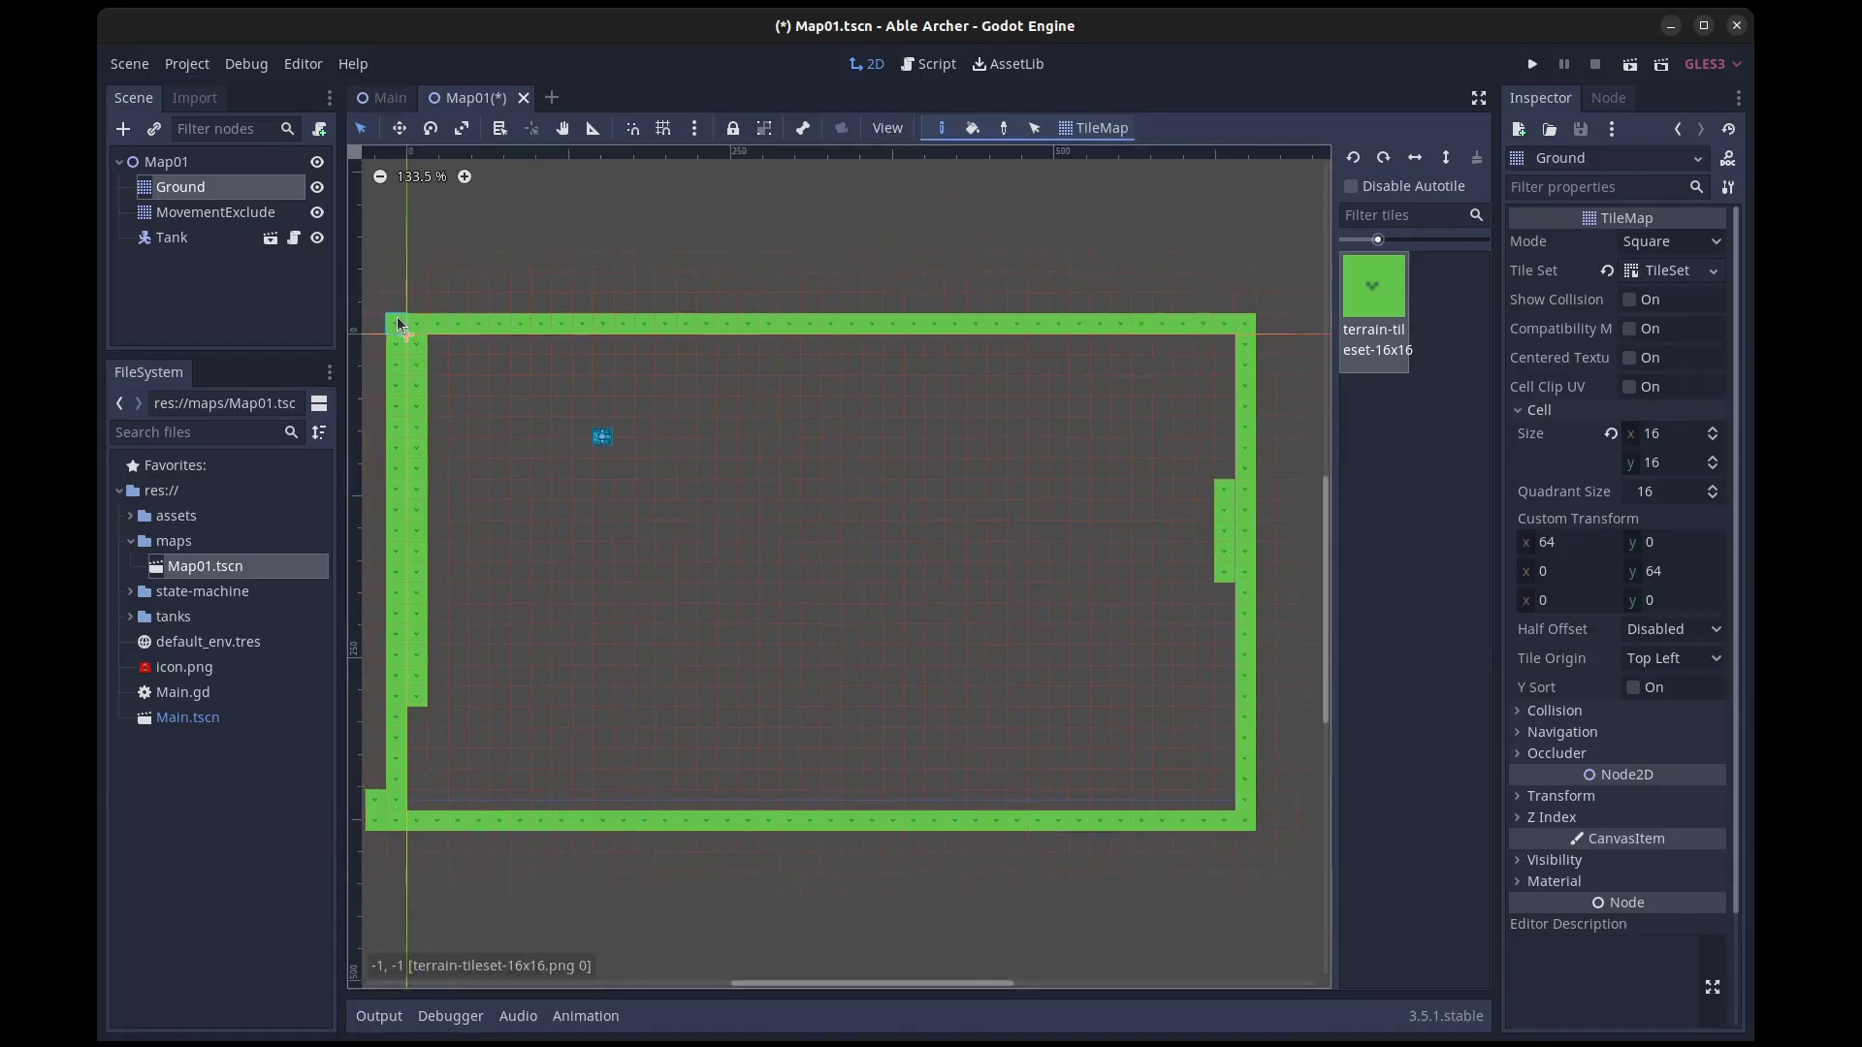
click(187, 63)
click(232, 90)
key(Escape)
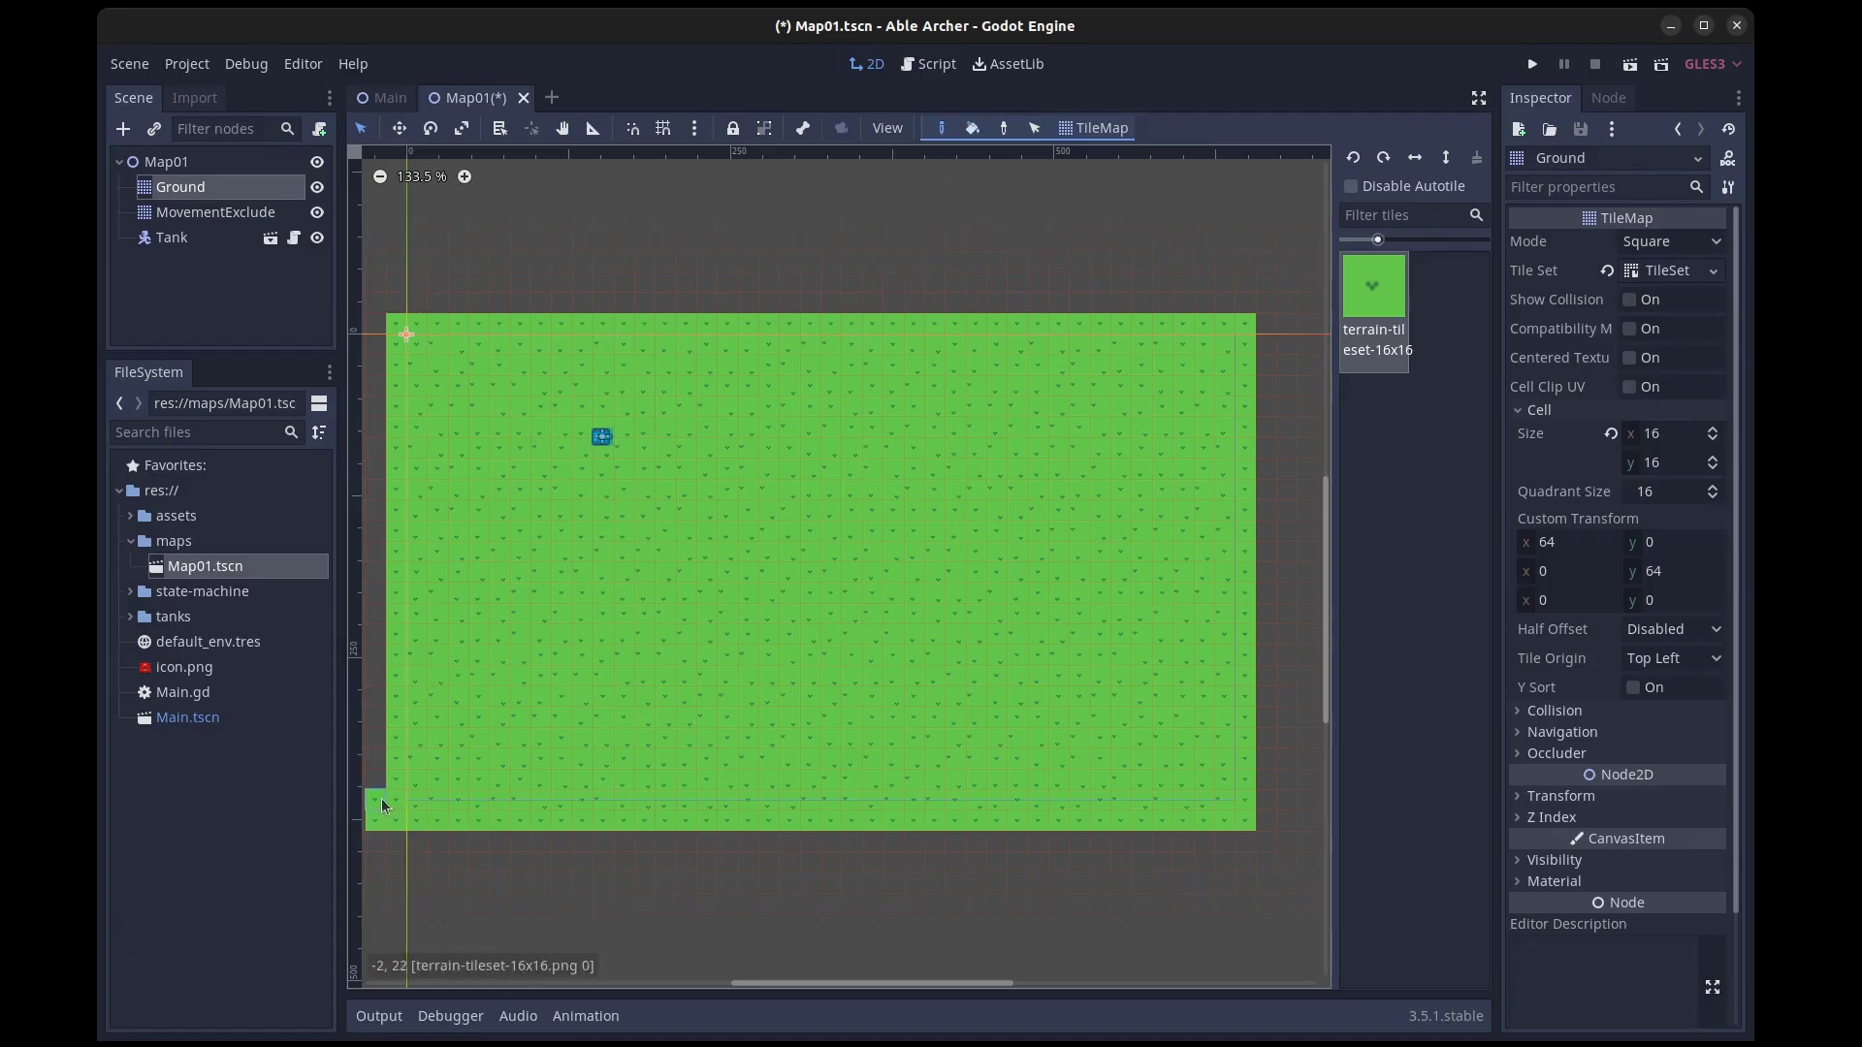
Set up the MovementExclude TileMap's TileSet with single tiles for the three trees in tree-0-16x16.png
click(215, 211)
click(1668, 270)
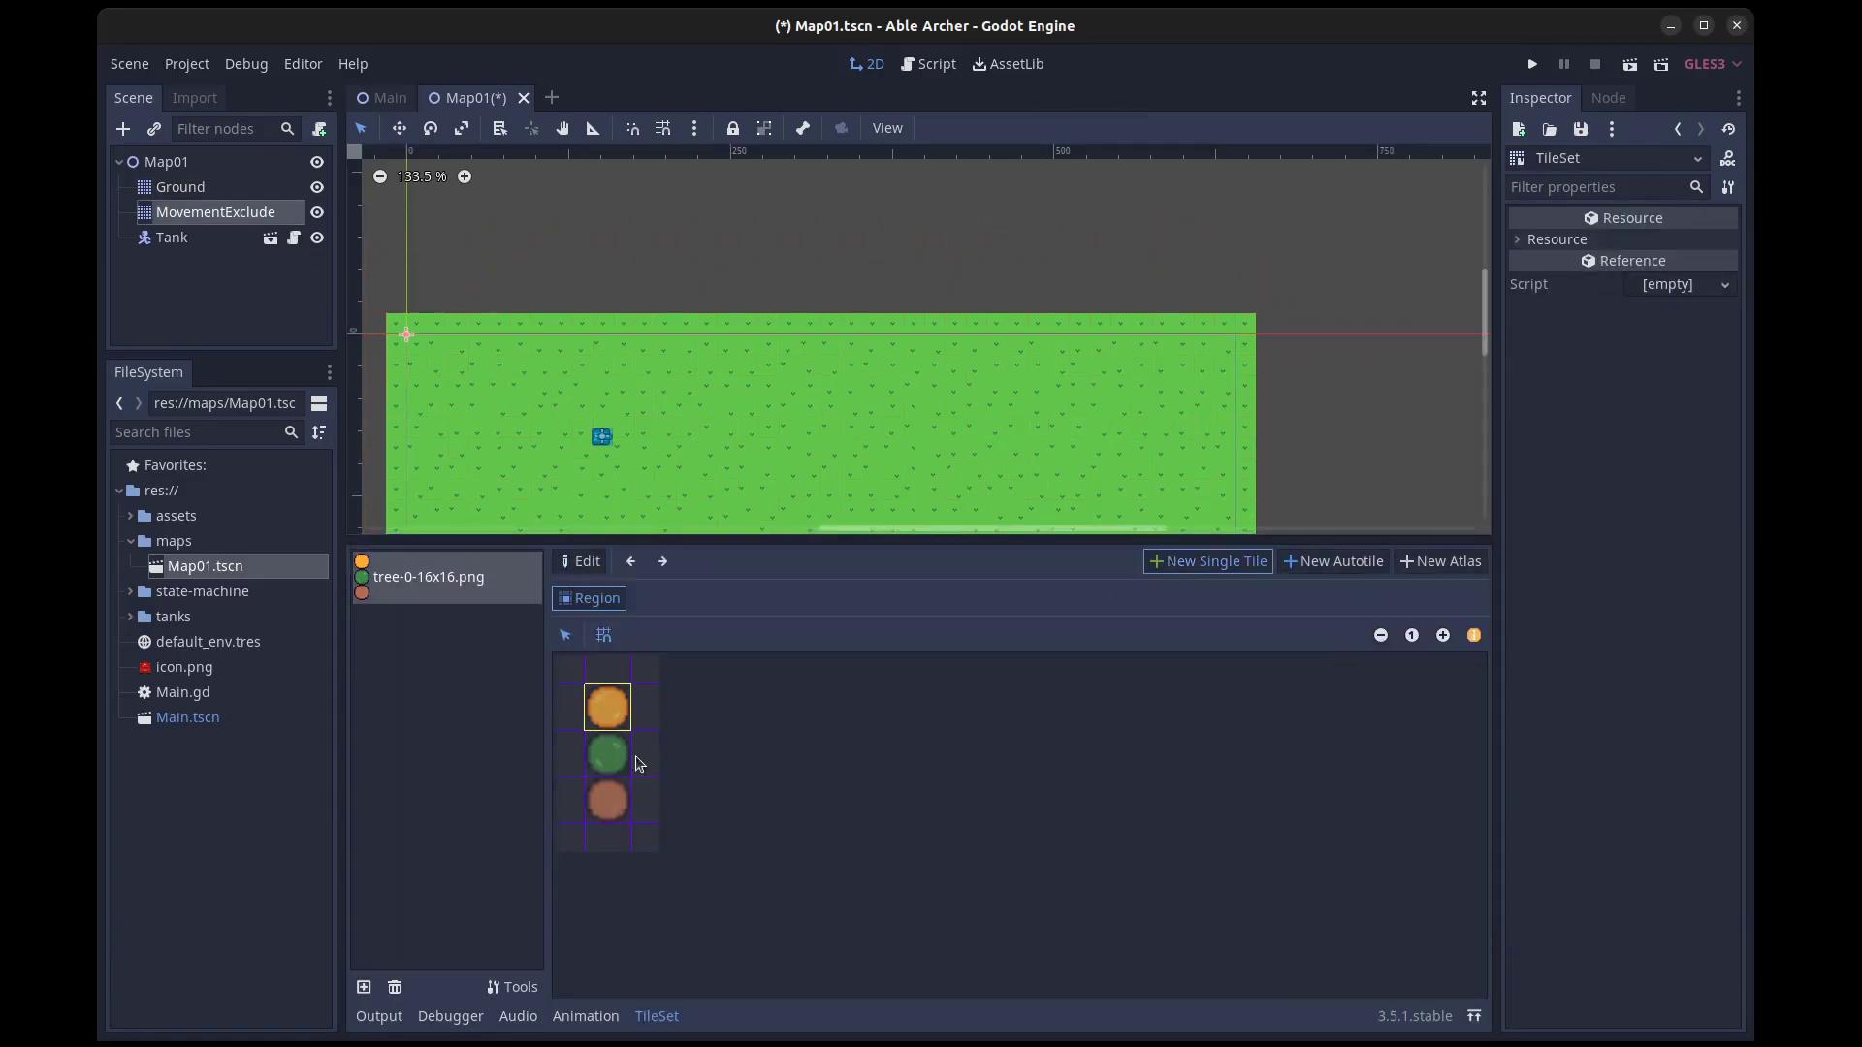
click(592, 759)
click(619, 707)
Reopen the MovementExclude TileSet and outline the orange tree tile with a collision polygon
click(215, 212)
click(1658, 275)
scroll(781, 781, up, 2)
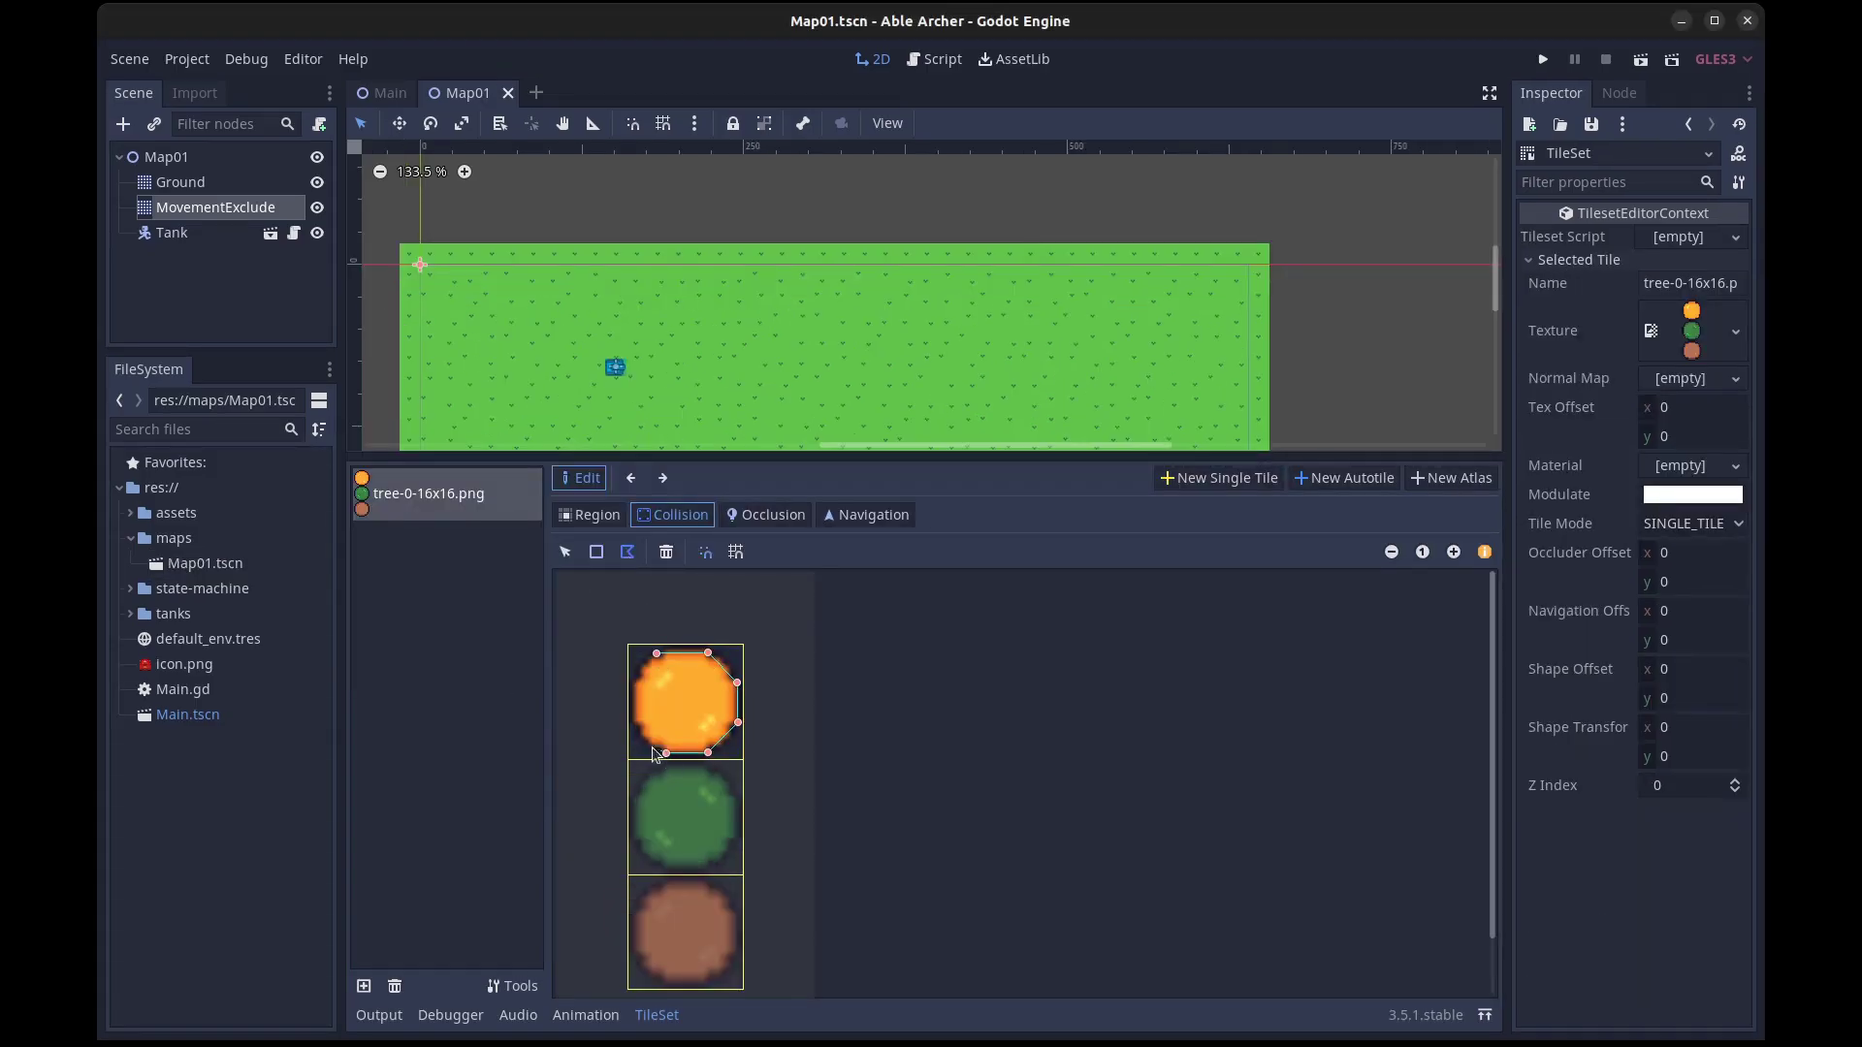
click(635, 725)
click(635, 683)
click(655, 654)
Outline the green and brown tree tiles with collision polygons that follow their round shapes
click(654, 768)
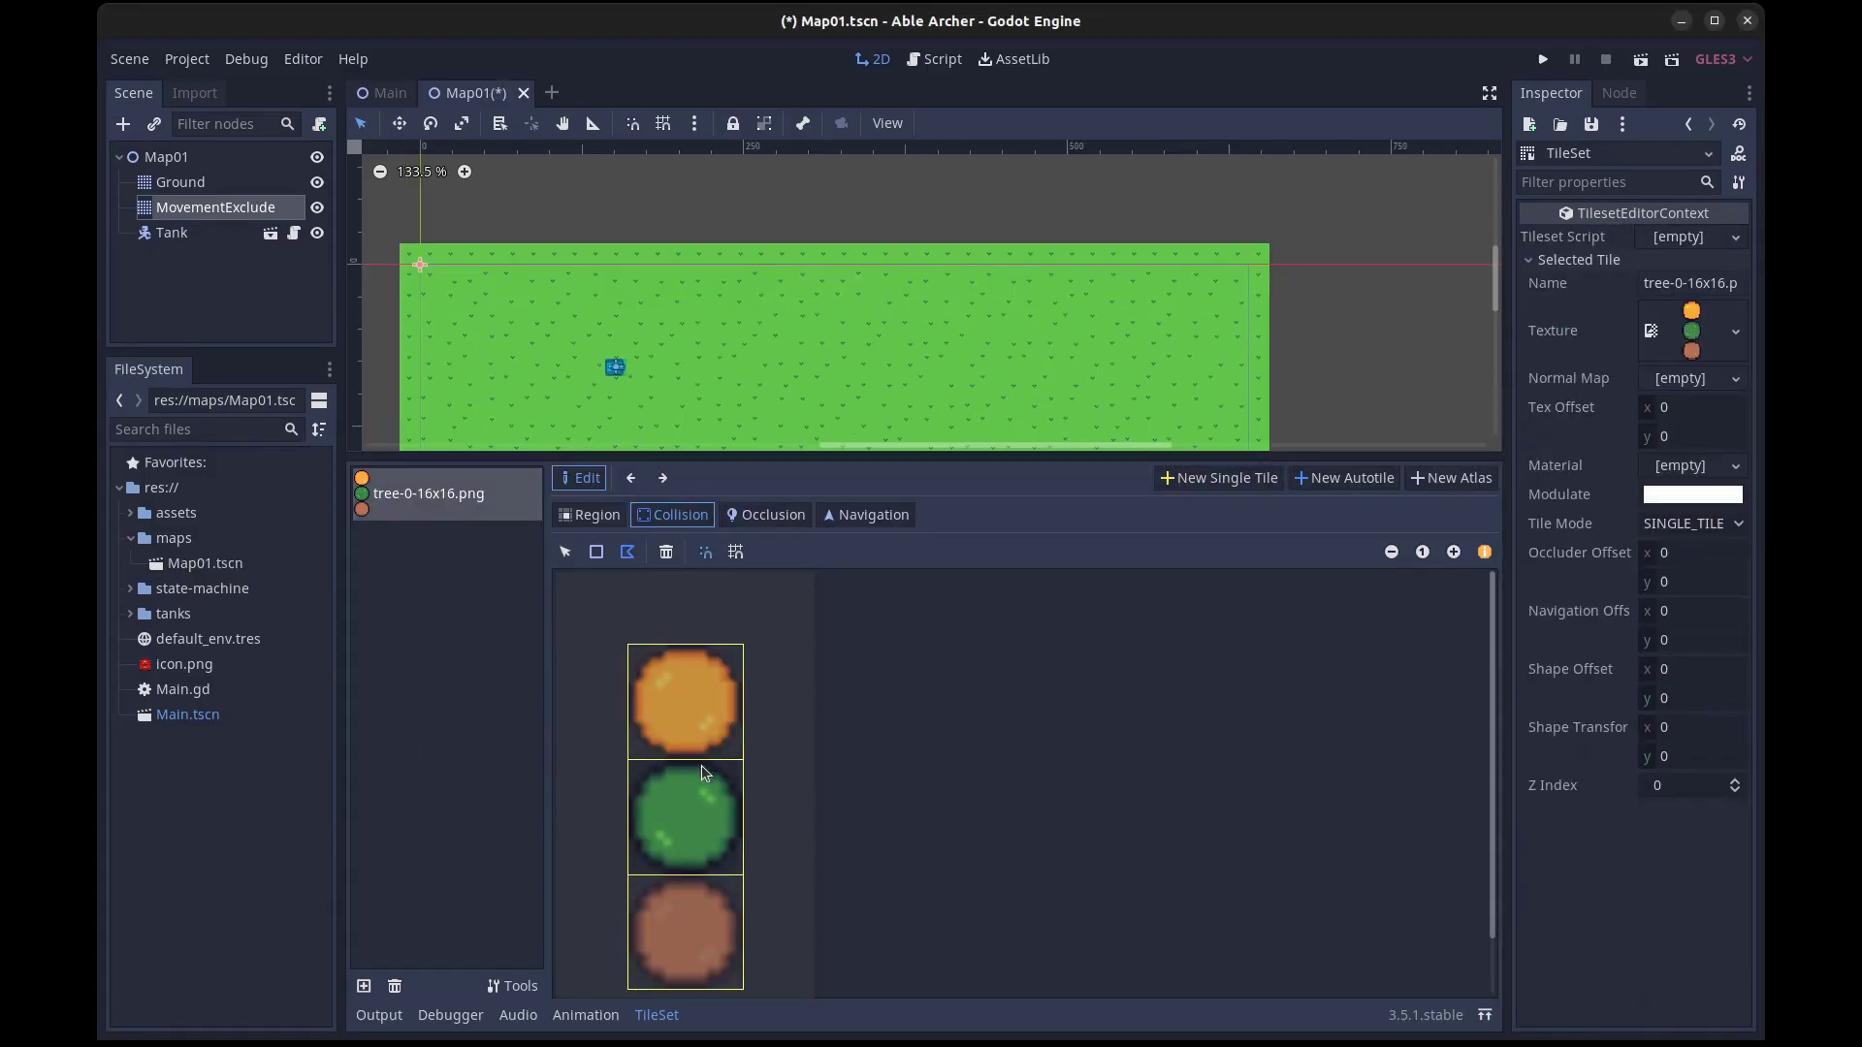
click(660, 768)
click(659, 889)
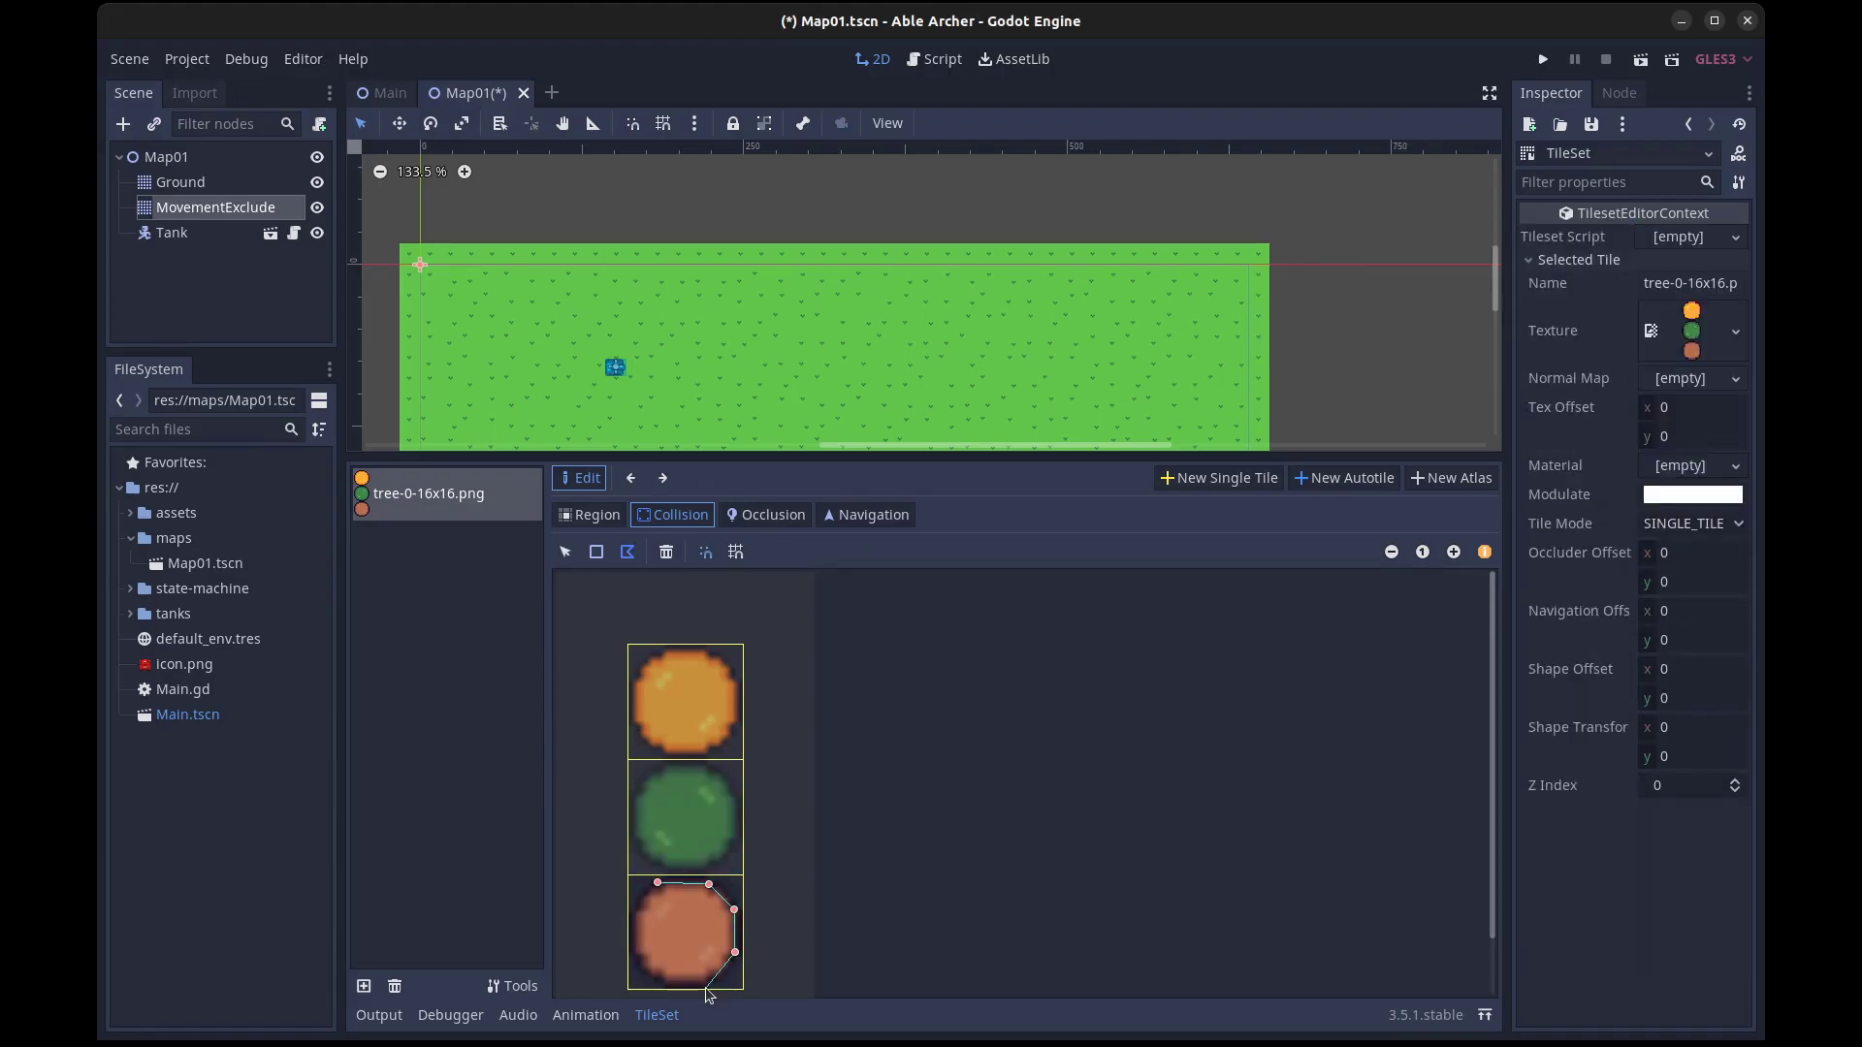
click(658, 885)
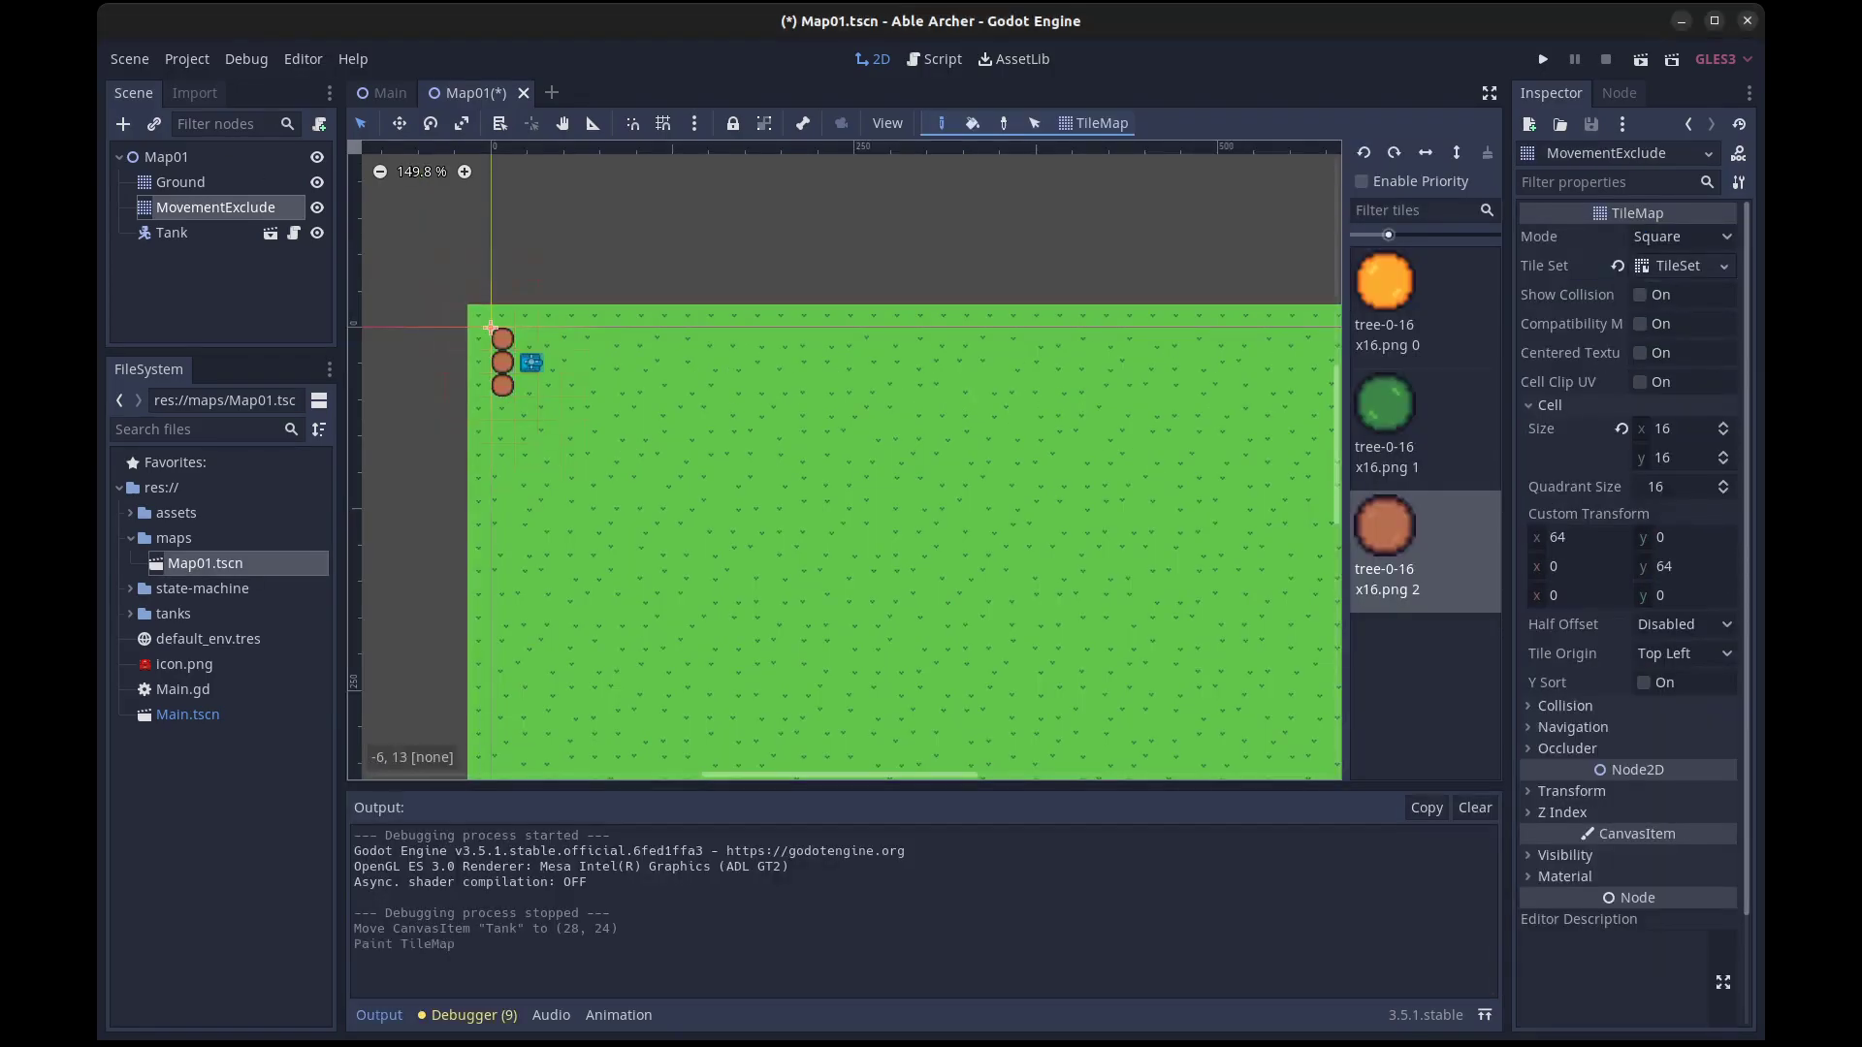
Paint lines of green and brown trees across the map's left part, plus two lone brown trees in the upper middle and right
mouse_move(526, 339)
mouse_down()
mouse_move(595, 339)
mouse_move(735, 525)
mouse_up()
click(1385, 402)
scroll(735, 524, down, 3)
middle_drag(735, 525, 684, 377)
click(1385, 526)
mouse_move(528, 651)
mouse_down()
mouse_move(608, 594)
mouse_move(665, 593)
mouse_move(684, 650)
mouse_up()
click(1385, 403)
drag(684, 552, 684, 495)
click(1385, 526)
click(822, 298)
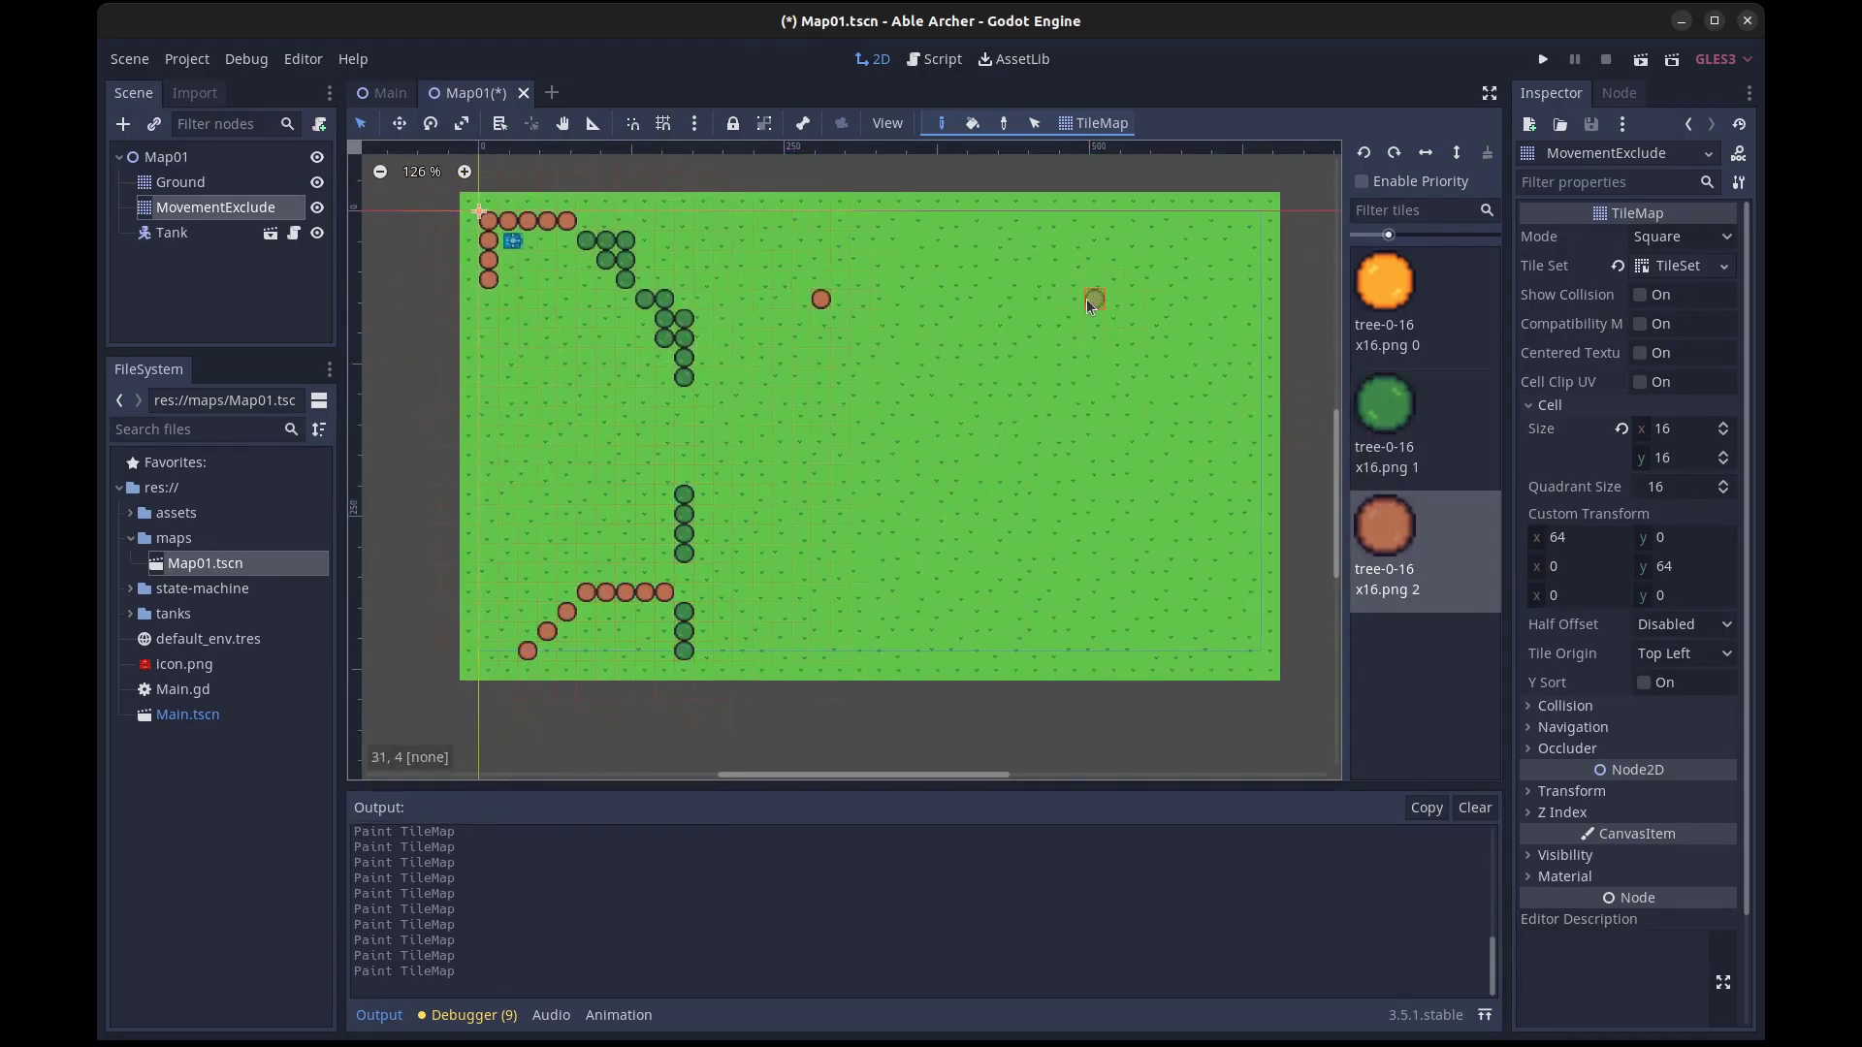
click(1095, 299)
Paint a tall forest of mixed orange, brown and green trees at the lower centre of the map
click(1384, 281)
click(899, 397)
click(938, 416)
click(918, 416)
click(1385, 526)
mouse_move(899, 416)
mouse_down()
mouse_move(918, 446)
mouse_move(919, 553)
mouse_up()
click(1385, 402)
mouse_move(899, 514)
mouse_down()
mouse_move(899, 650)
mouse_move(938, 533)
mouse_up()
click(1385, 281)
mouse_move(958, 612)
mouse_down()
mouse_move(977, 495)
mouse_move(958, 456)
mouse_up()
click(1385, 281)
click(958, 552)
click(958, 514)
click(1384, 525)
click(958, 533)
click(958, 494)
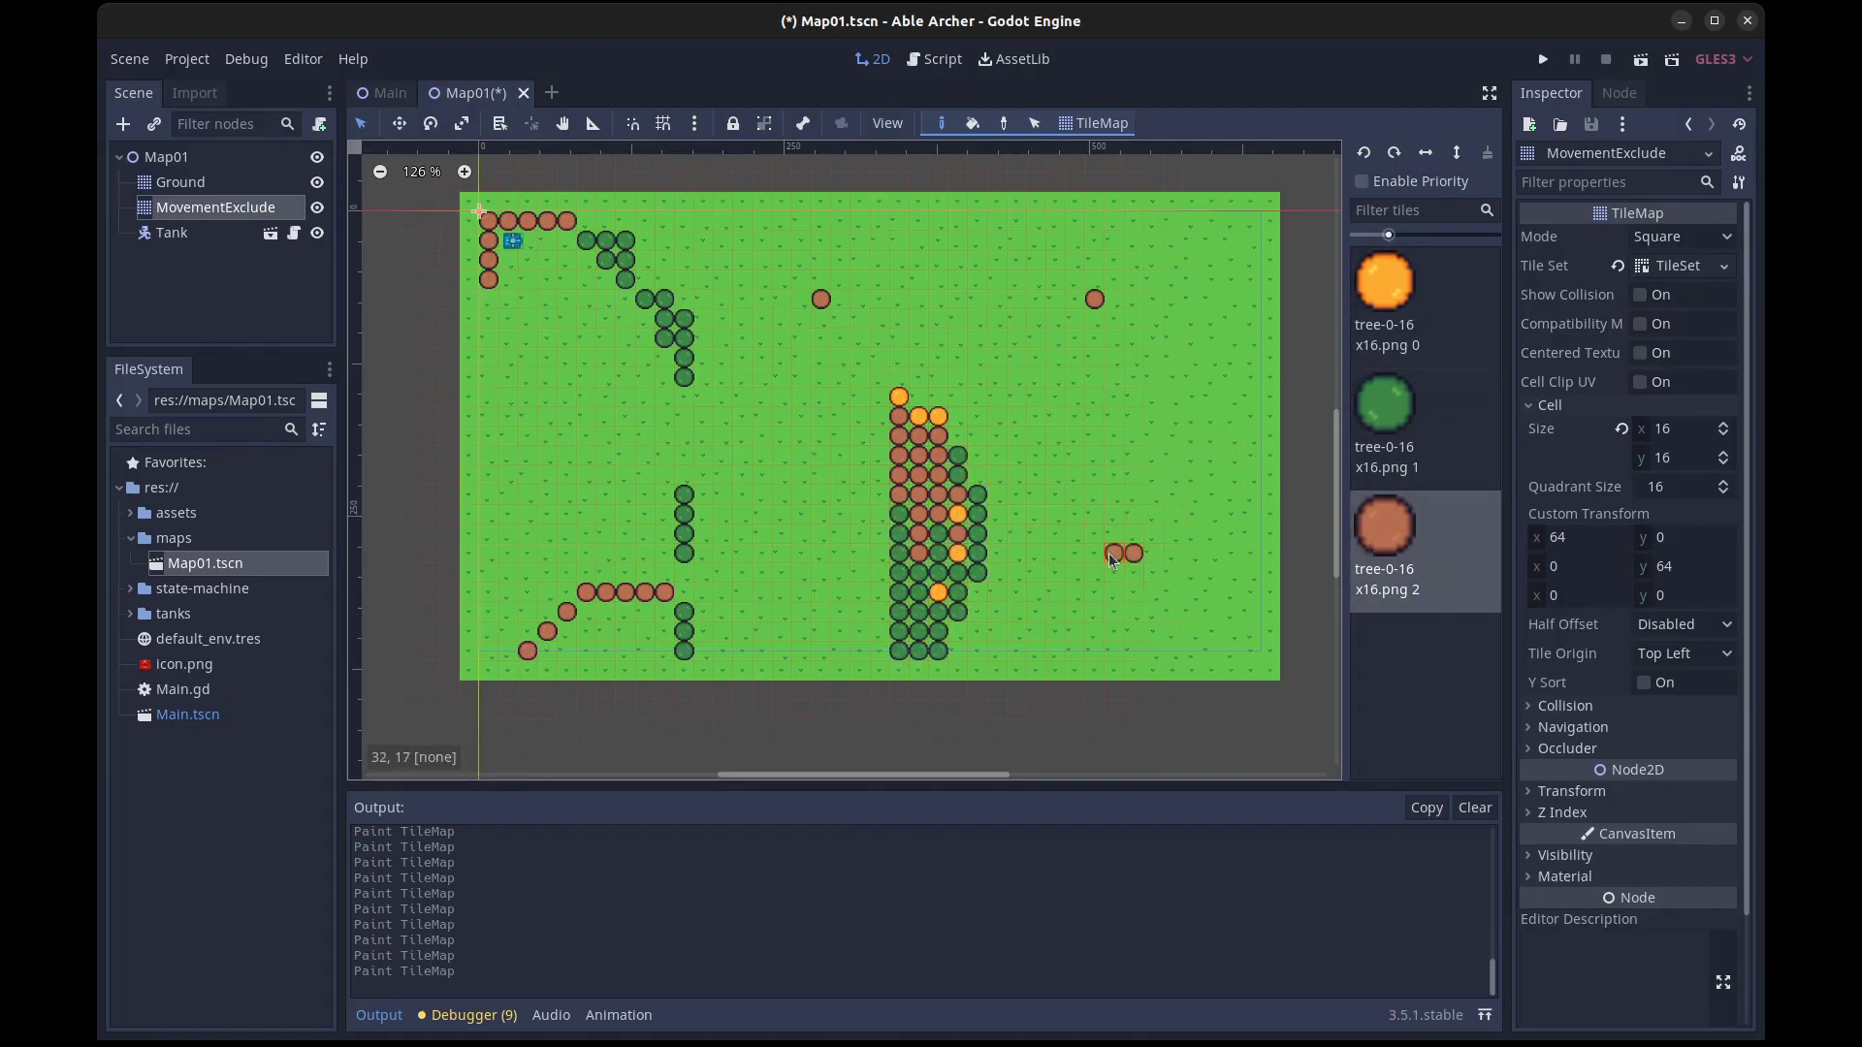
Paint a few brown and green trees in the map's lower-right area and a green and orange grove in its upper-right corner
drag(1173, 612, 1193, 592)
click(1385, 403)
click(1212, 591)
mouse_move(1173, 221)
mouse_down()
mouse_move(1251, 221)
mouse_move(1232, 279)
mouse_up()
click(1385, 282)
click(1212, 241)
click(1232, 260)
Paint a short row of green trees along the map's top edge and fill out the lower-left grove with mixed trees
click(1385, 403)
drag(860, 221, 918, 221)
mouse_move(684, 572)
mouse_down()
mouse_move(684, 592)
mouse_move(664, 495)
mouse_move(625, 572)
mouse_up()
click(1385, 526)
click(1385, 281)
click(664, 553)
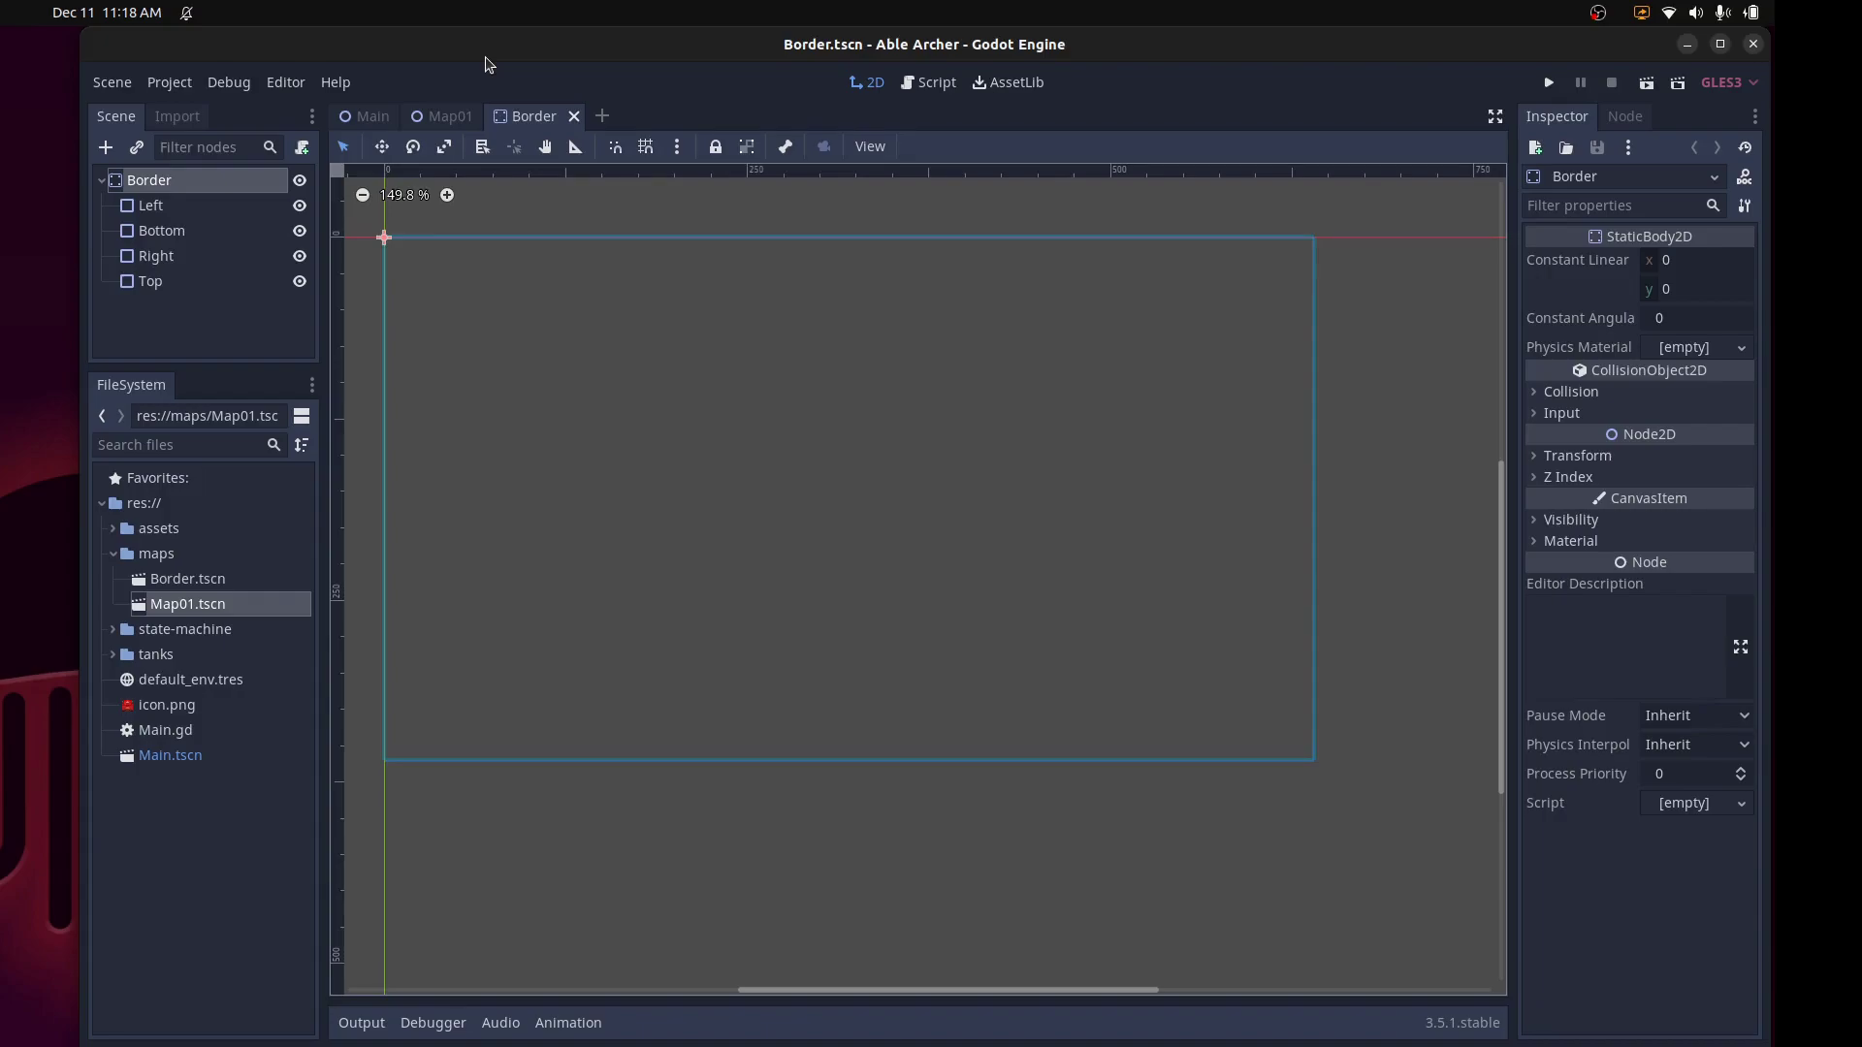
Inspect the Left segment collision shape in the Border scene and view the Border instance in Map01
click(192, 206)
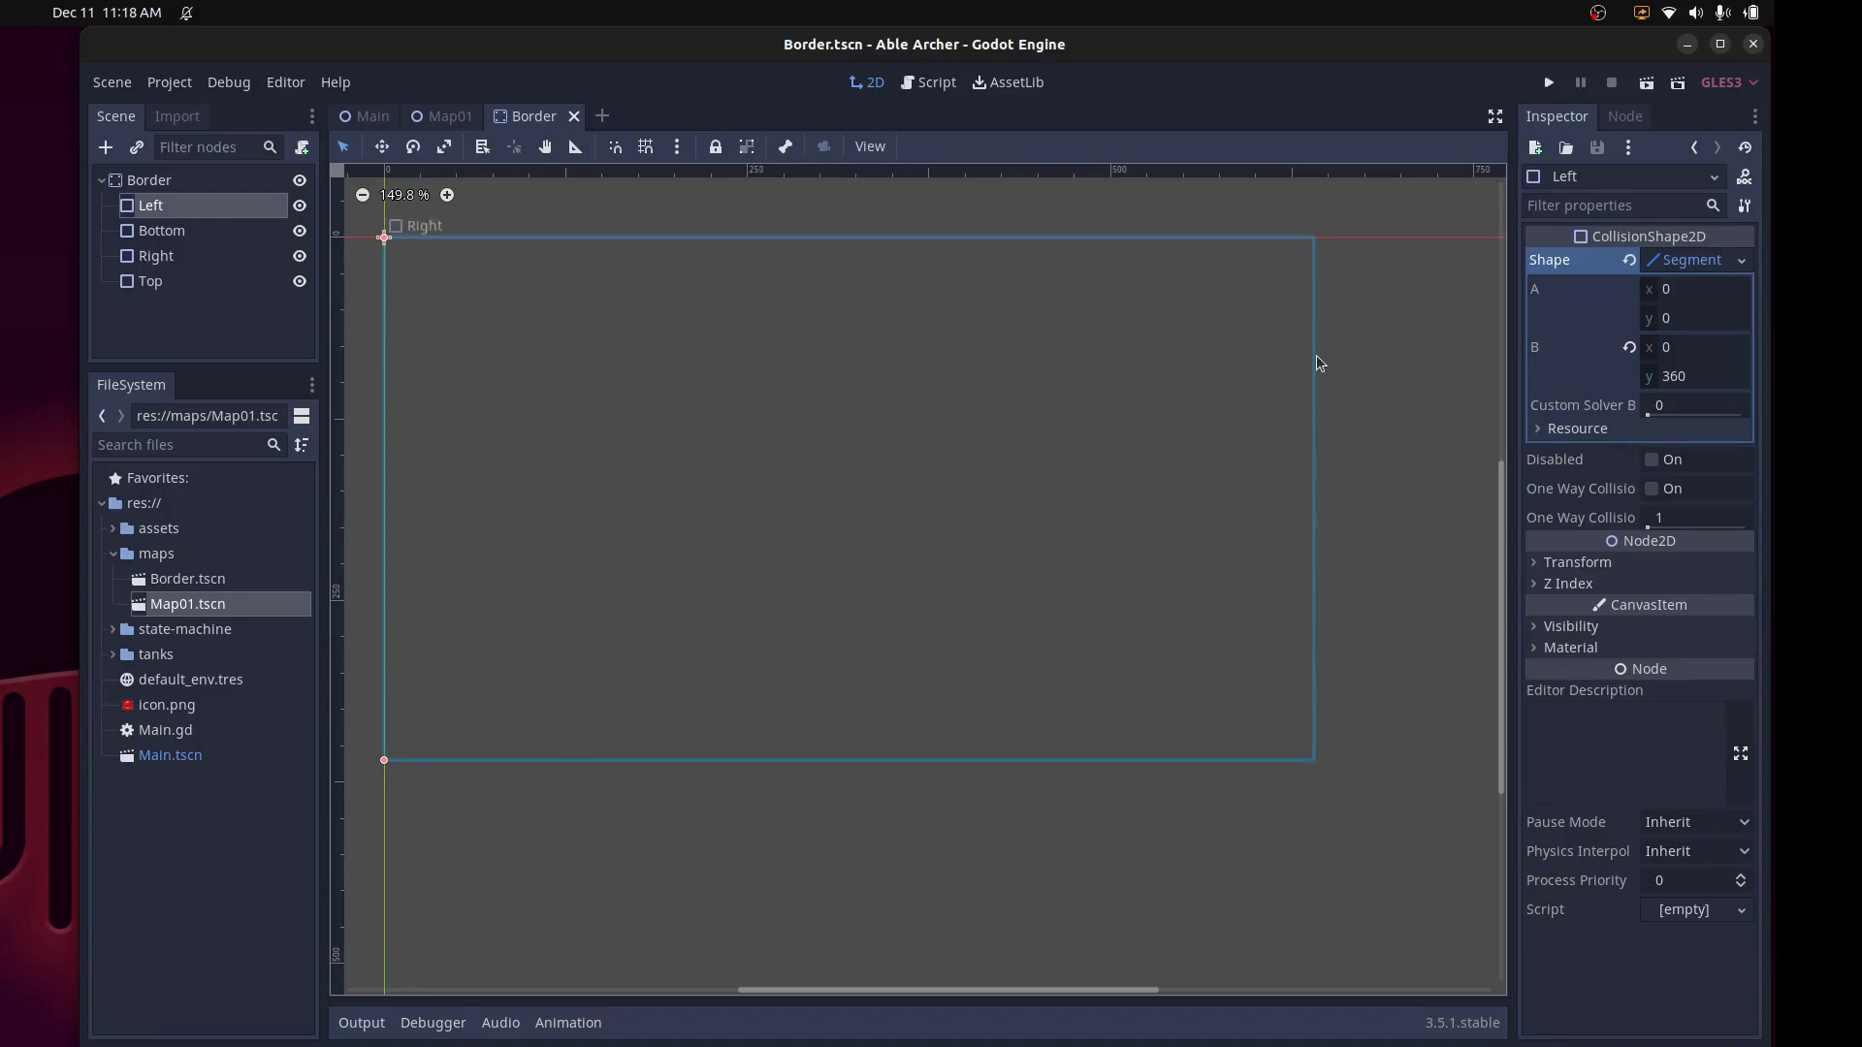
click(442, 116)
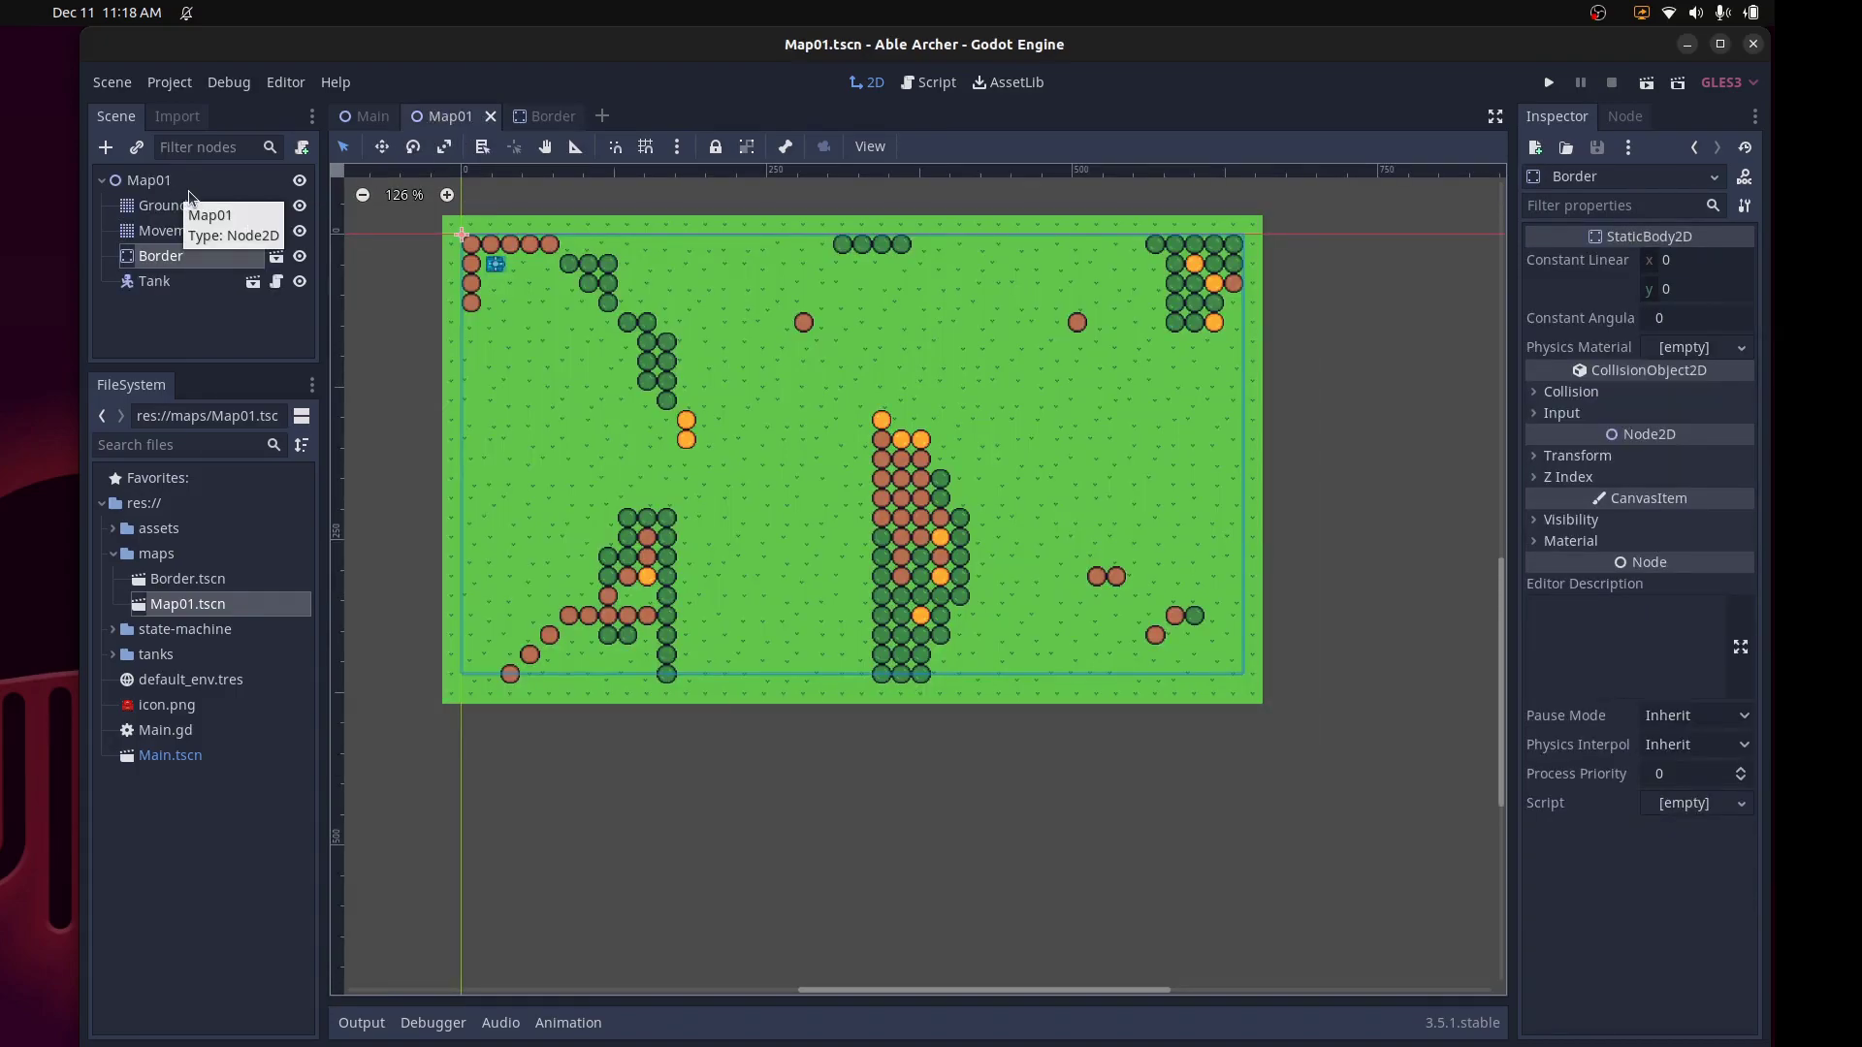
click(799, 390)
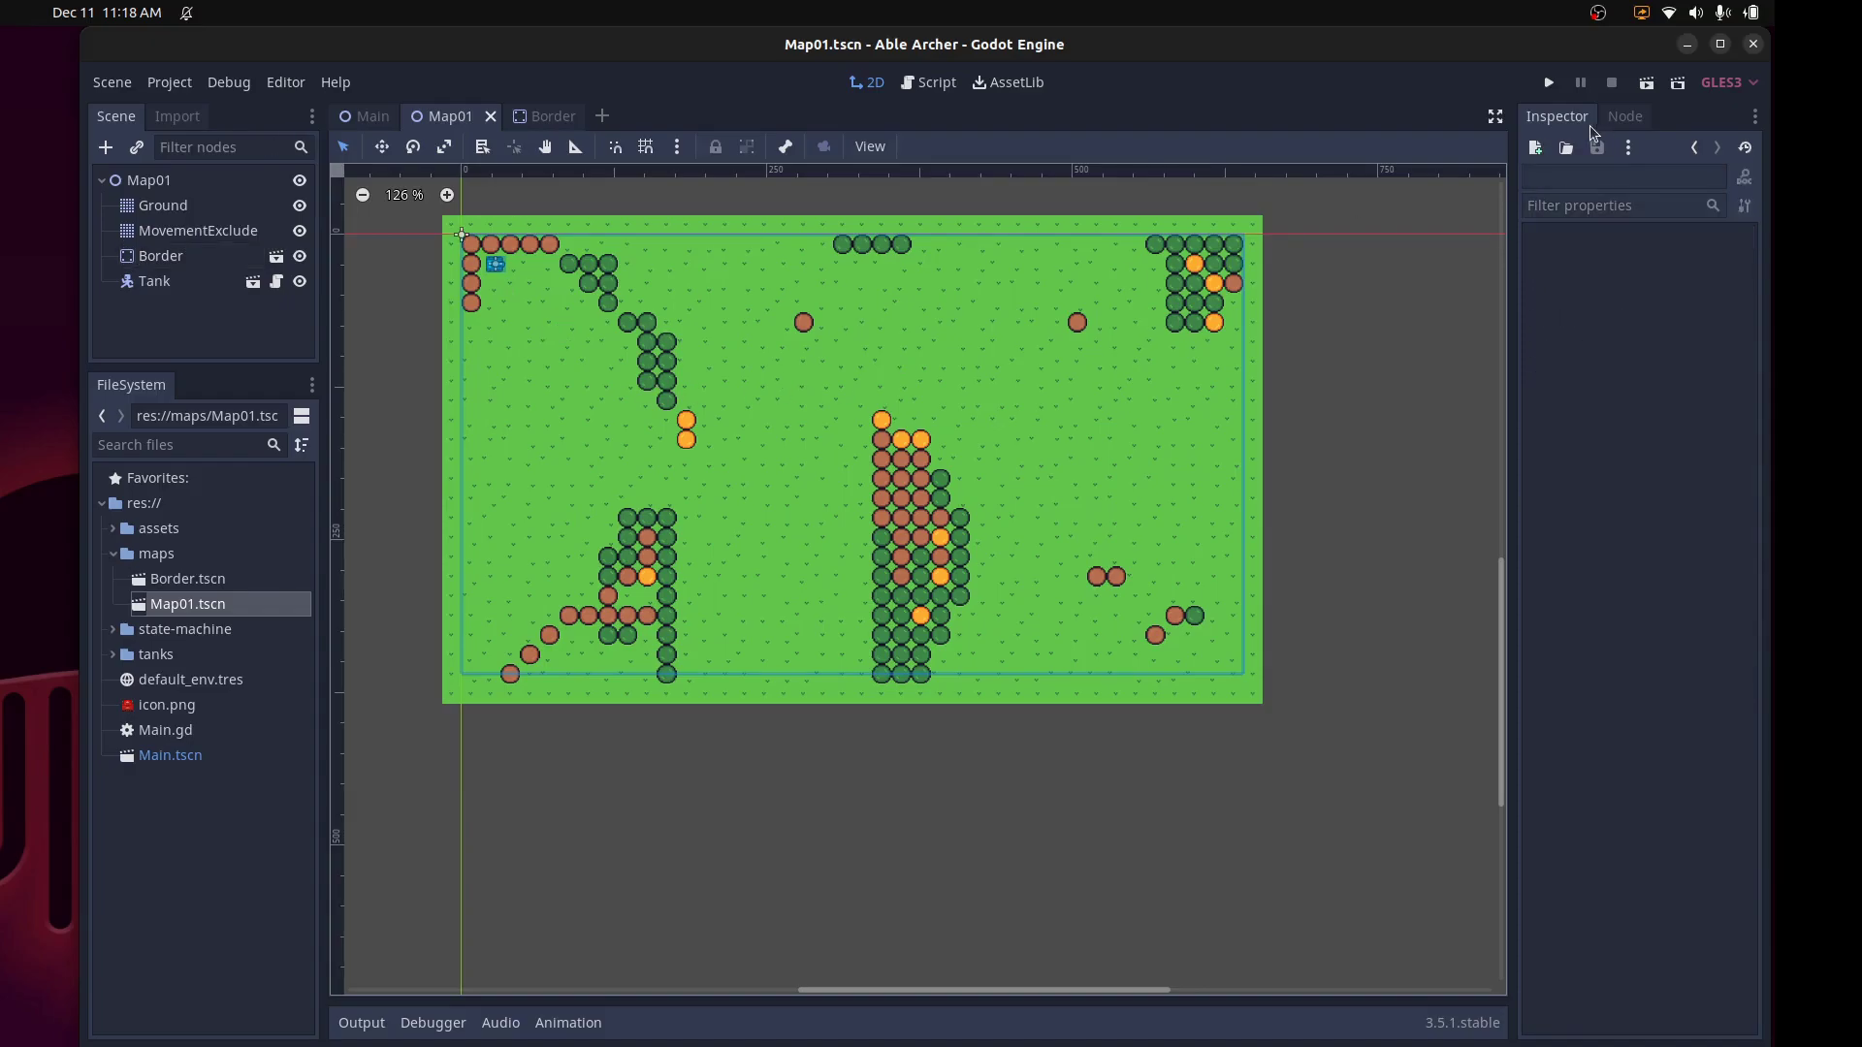
Run the project to test the tank on the finished map
click(1548, 84)
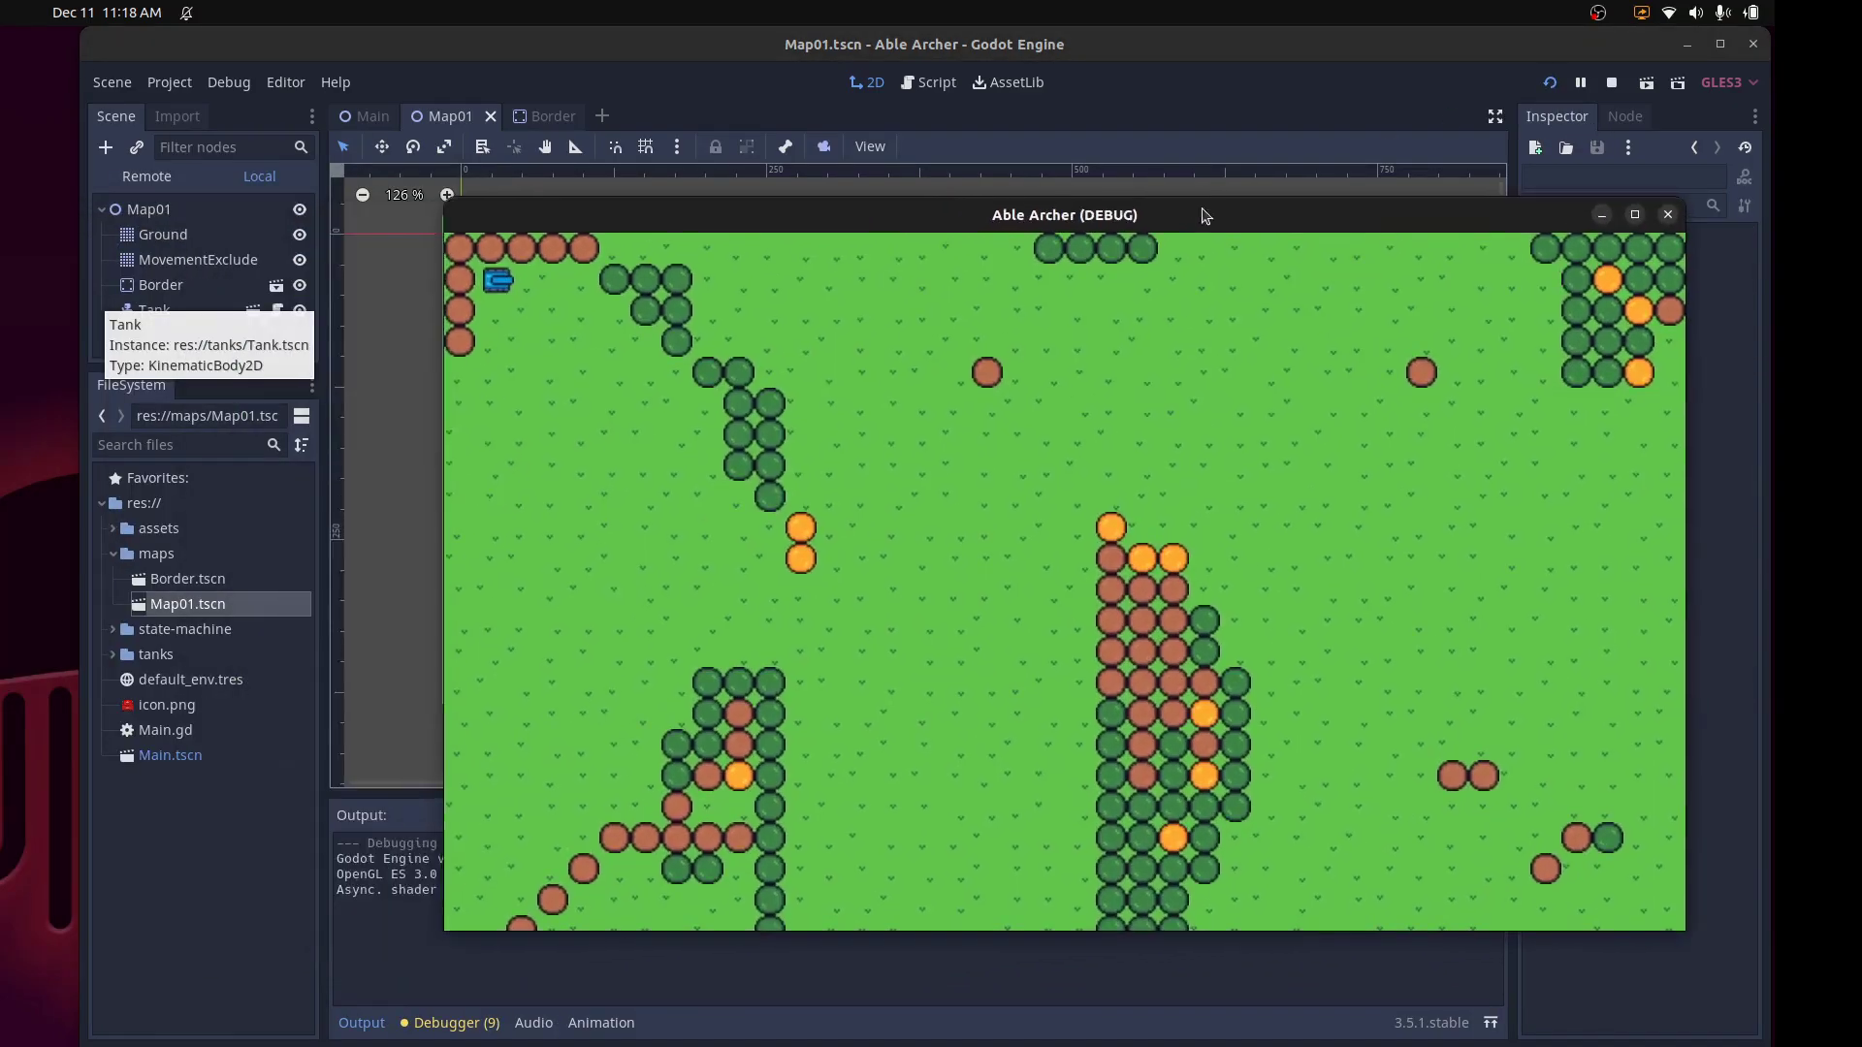